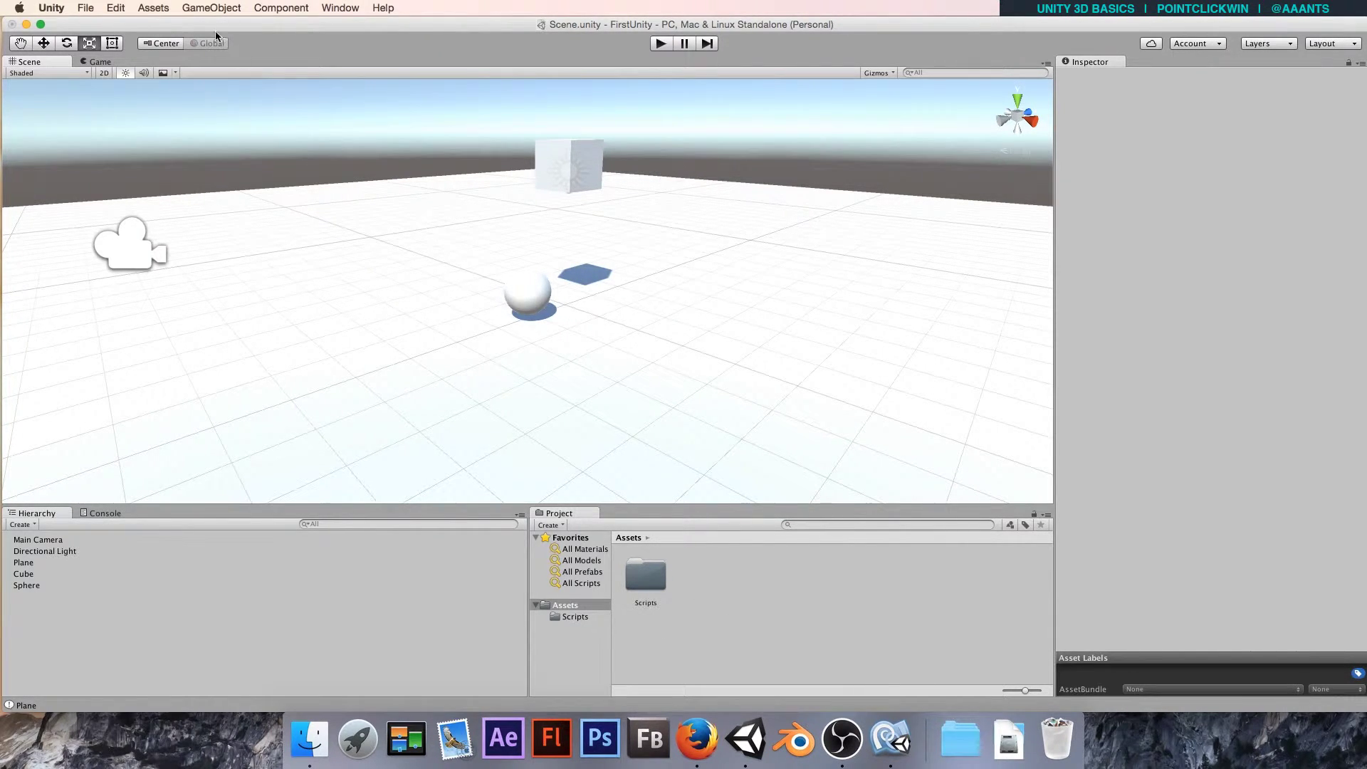
- Add a second sphere to the scene and move it along the Z axis to about 13.97
{"action": "left_click", "coordinate": [211, 8]}
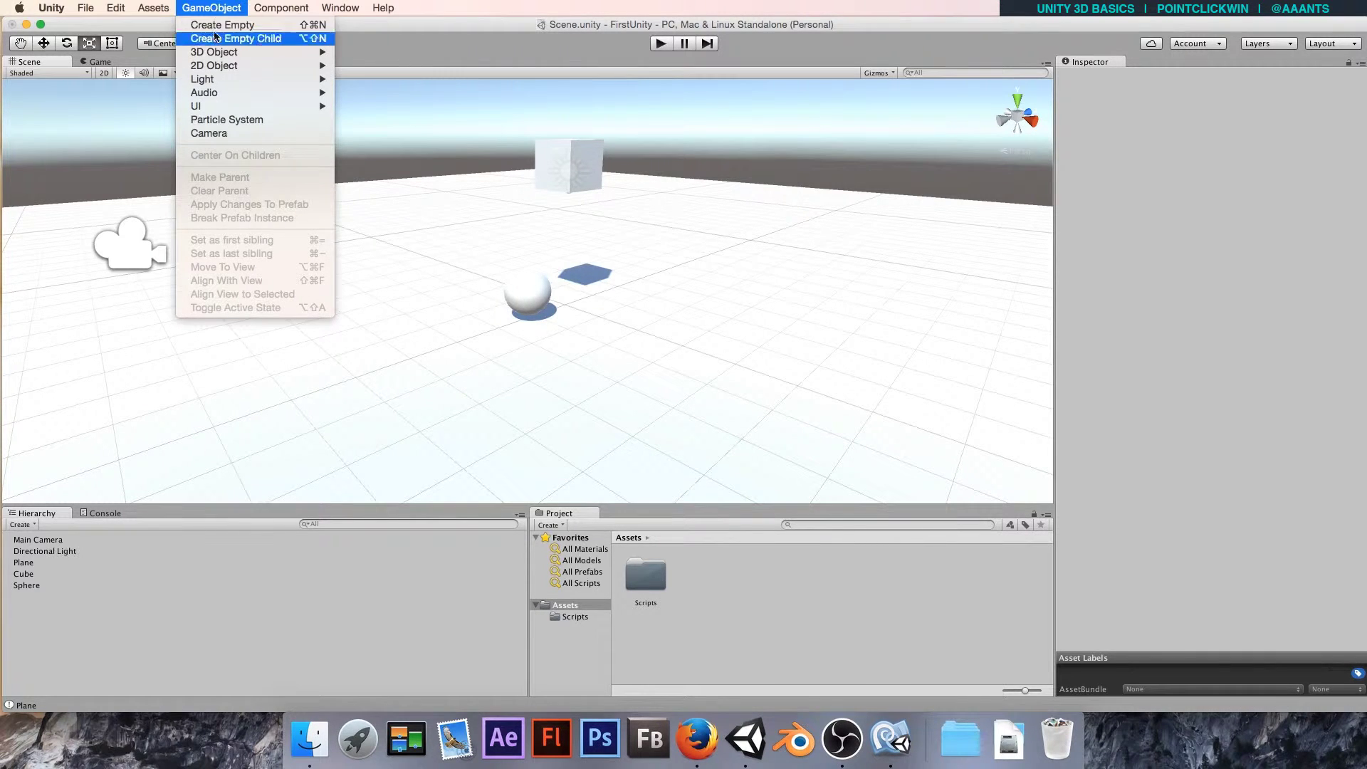
{"action": "mouse_move", "coordinate": [218, 52]}
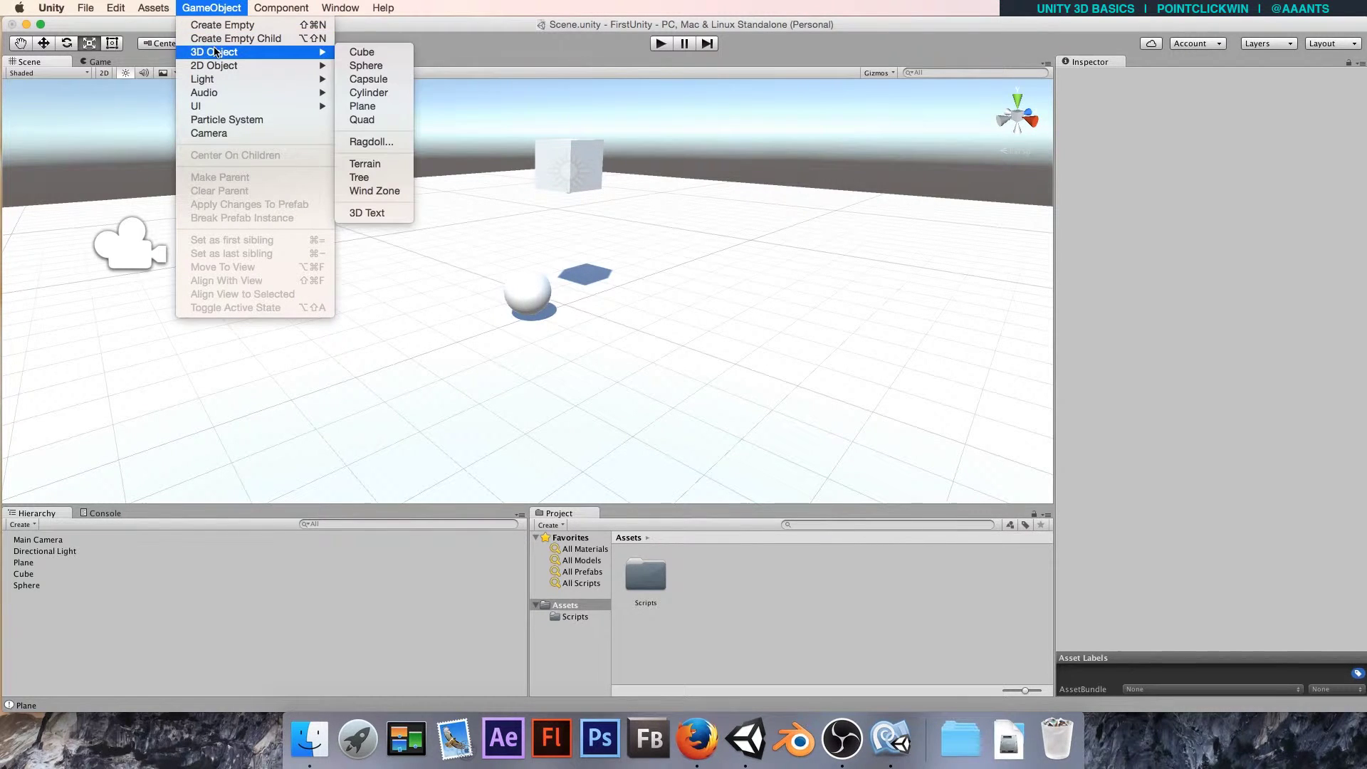
{"action": "left_click", "coordinate": [392, 70]}
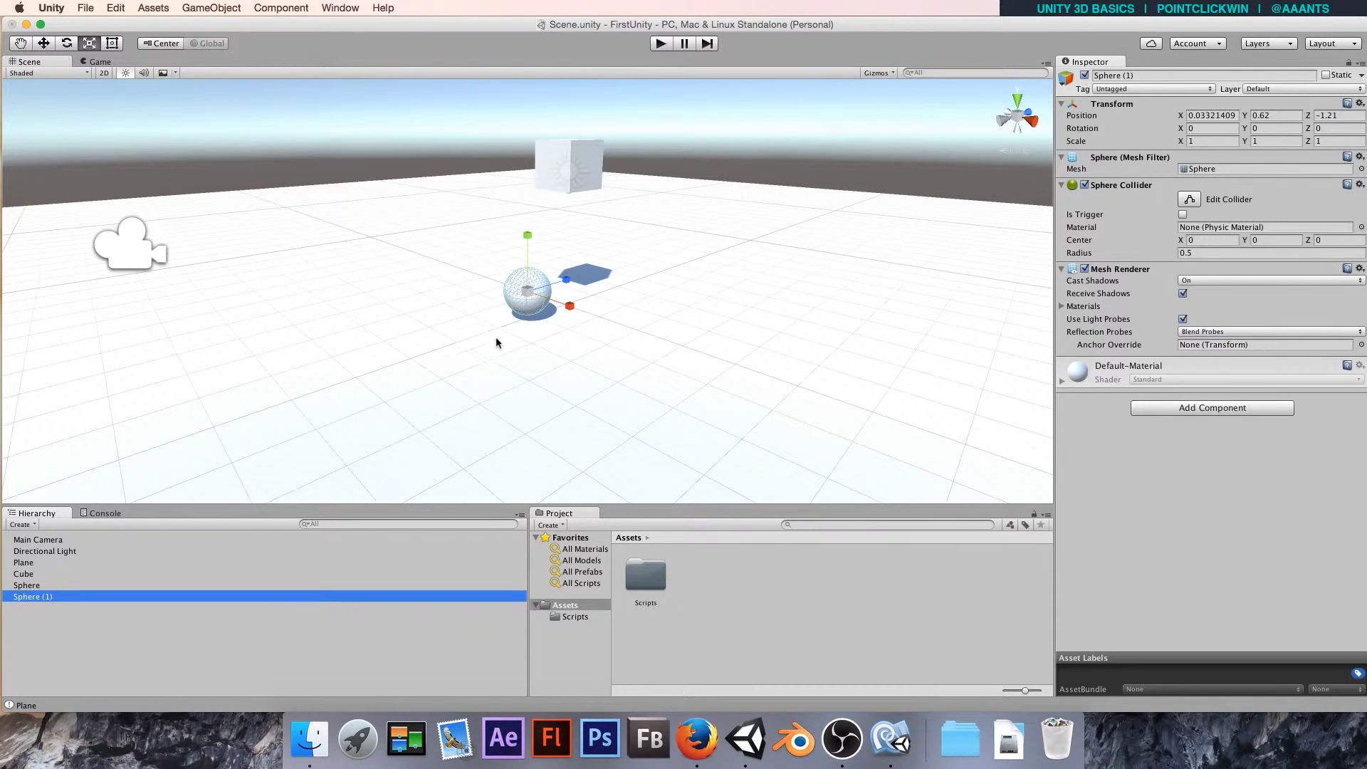
{"action": "key", "text": "w"}
{"action": "left_click_drag", "start_coordinate": [566, 285], "coordinate": [862, 193]}
{"action": "left_click_drag", "start_coordinate": [754, 226], "coordinate": [790, 240]}
{"action": "key", "text": "f"}
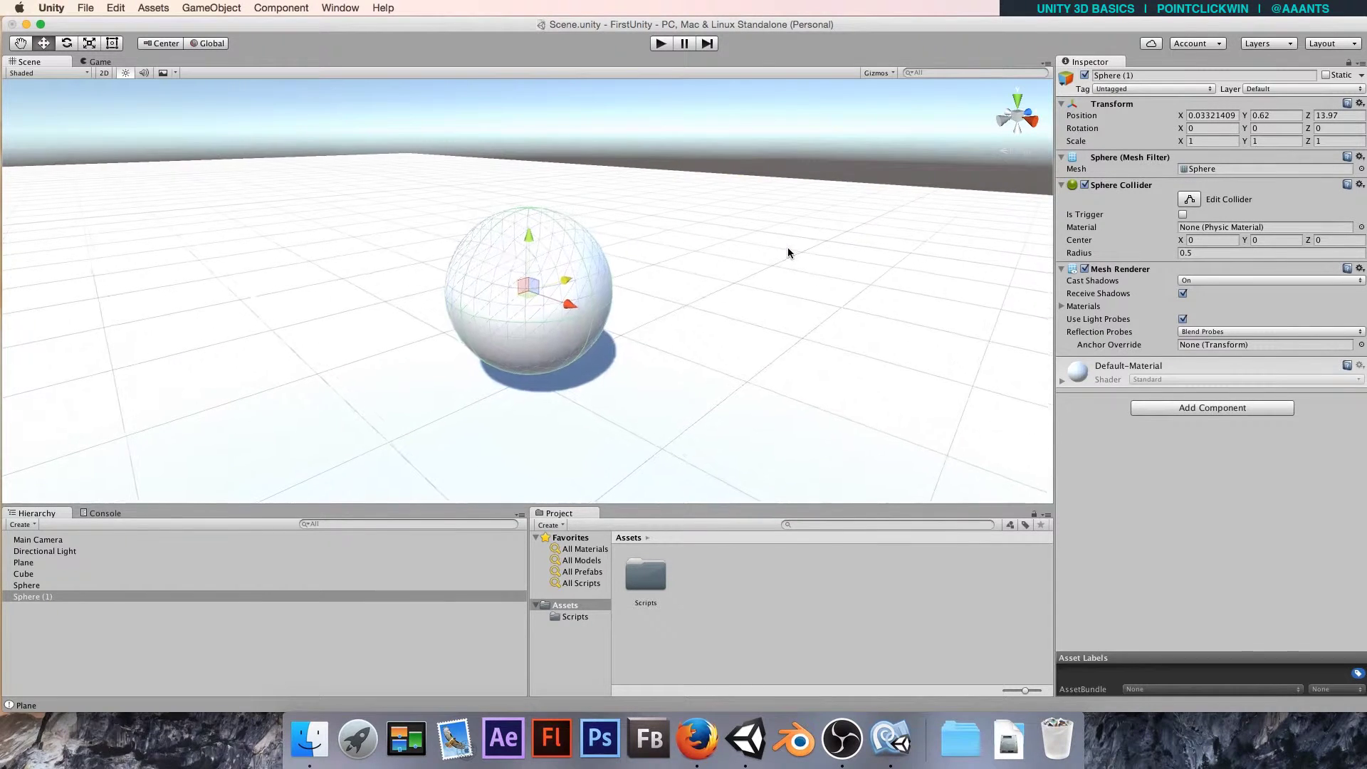
{"action": "scroll", "coordinate": [687, 292], "scroll_direction": "down", "scroll_amount": 5}
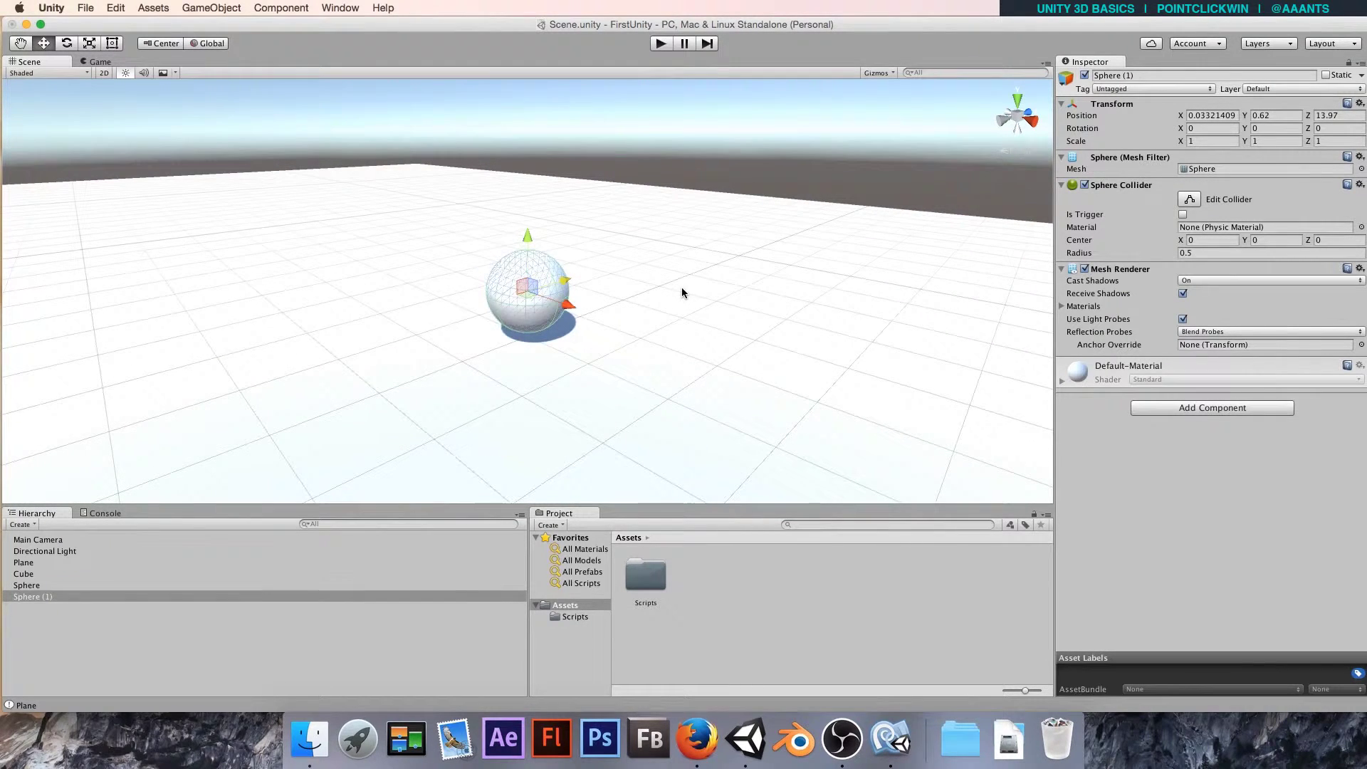
- Add a cylinder at the new sphere's location and make it a child of Sphere (1)
{"action": "left_click", "coordinate": [196, 8]}
{"action": "mouse_move", "coordinate": [303, 53]}
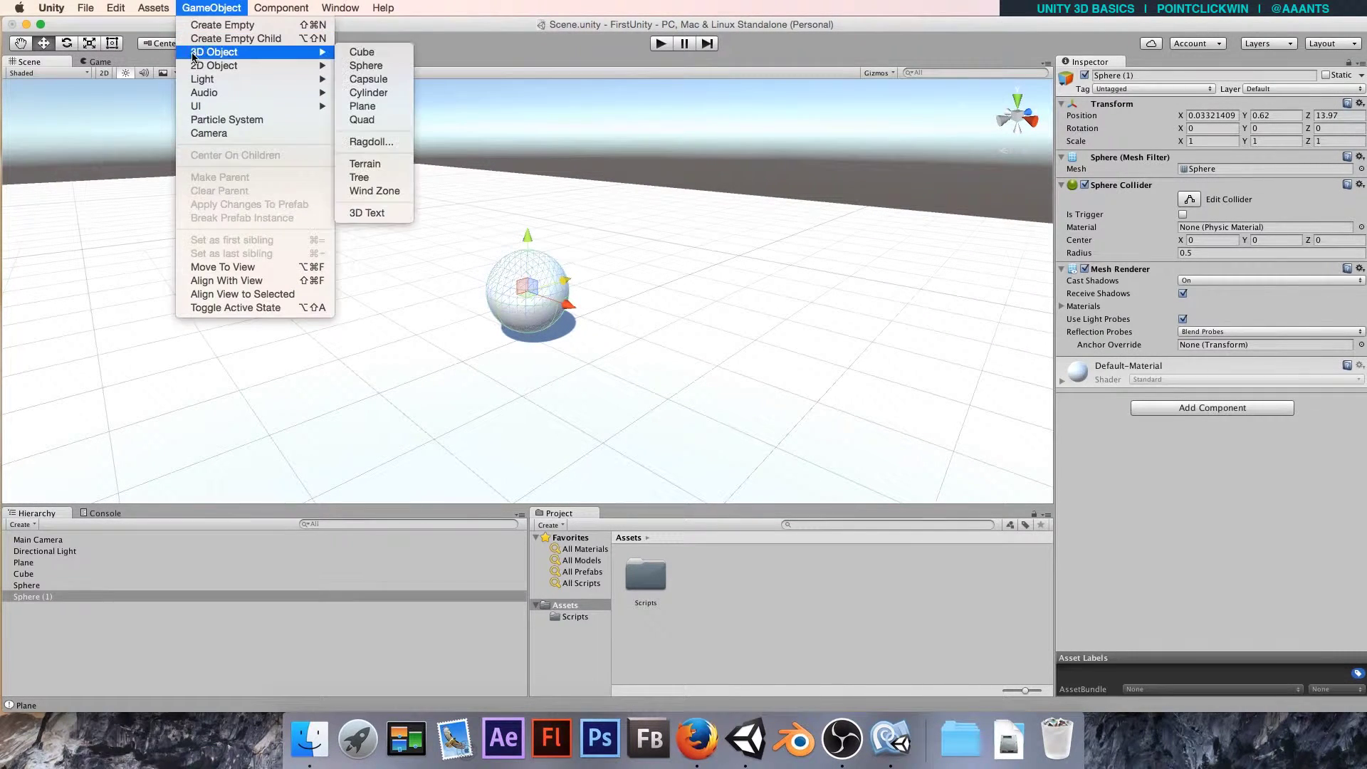
{"action": "left_click", "coordinate": [367, 93]}
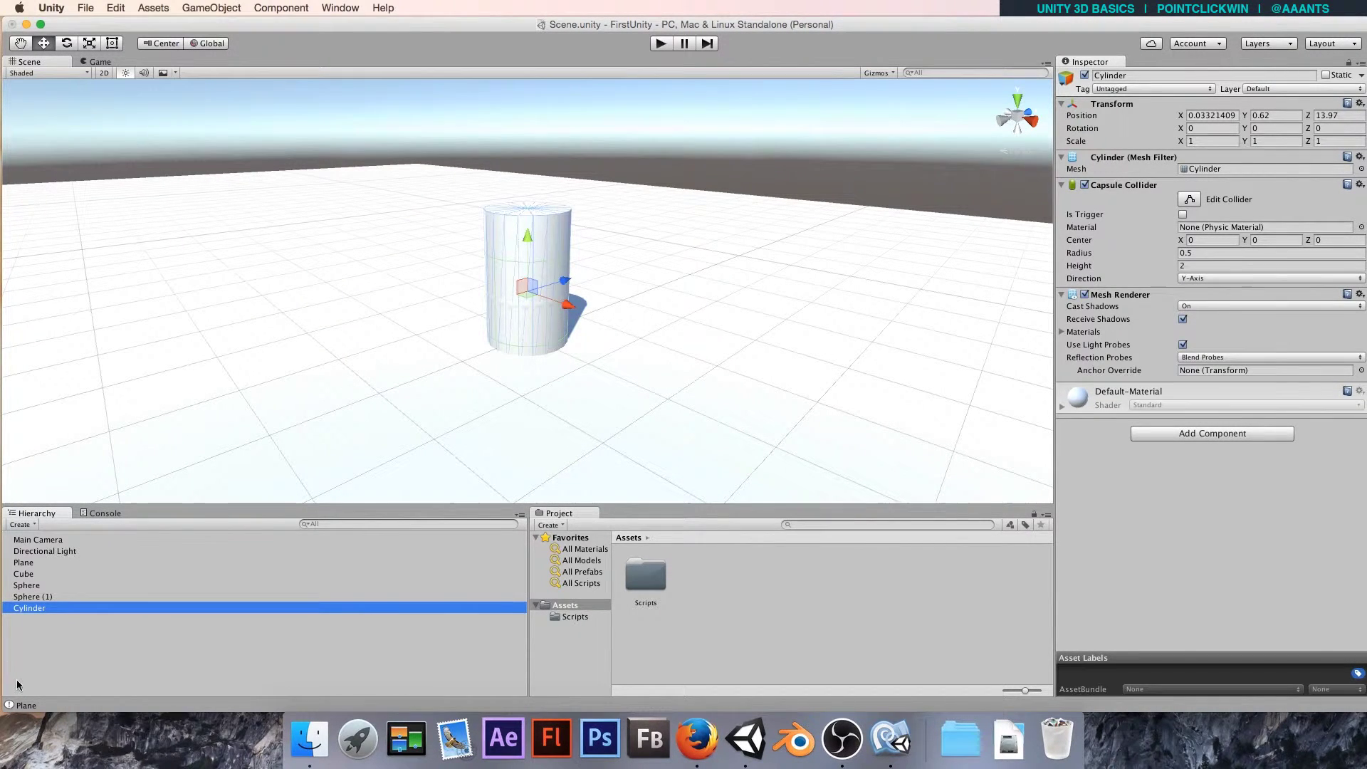
{"action": "left_click_drag", "start_coordinate": [28, 610], "coordinate": [27, 598]}
{"action": "key", "text": "Return"}
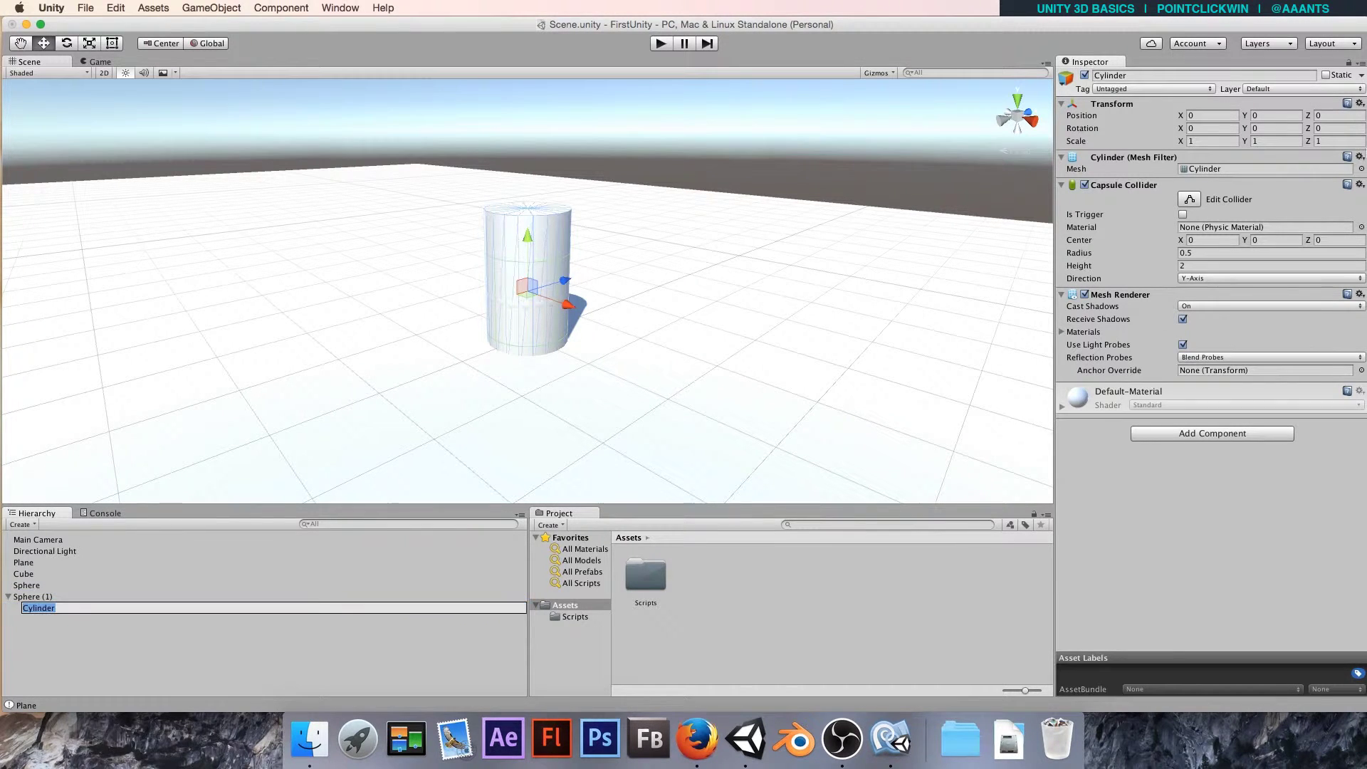
- Lay the cylinder on its side by setting its Z rotation to 90
{"action": "left_click", "coordinate": [1359, 104]}
{"action": "left_click", "coordinate": [1262, 118]}
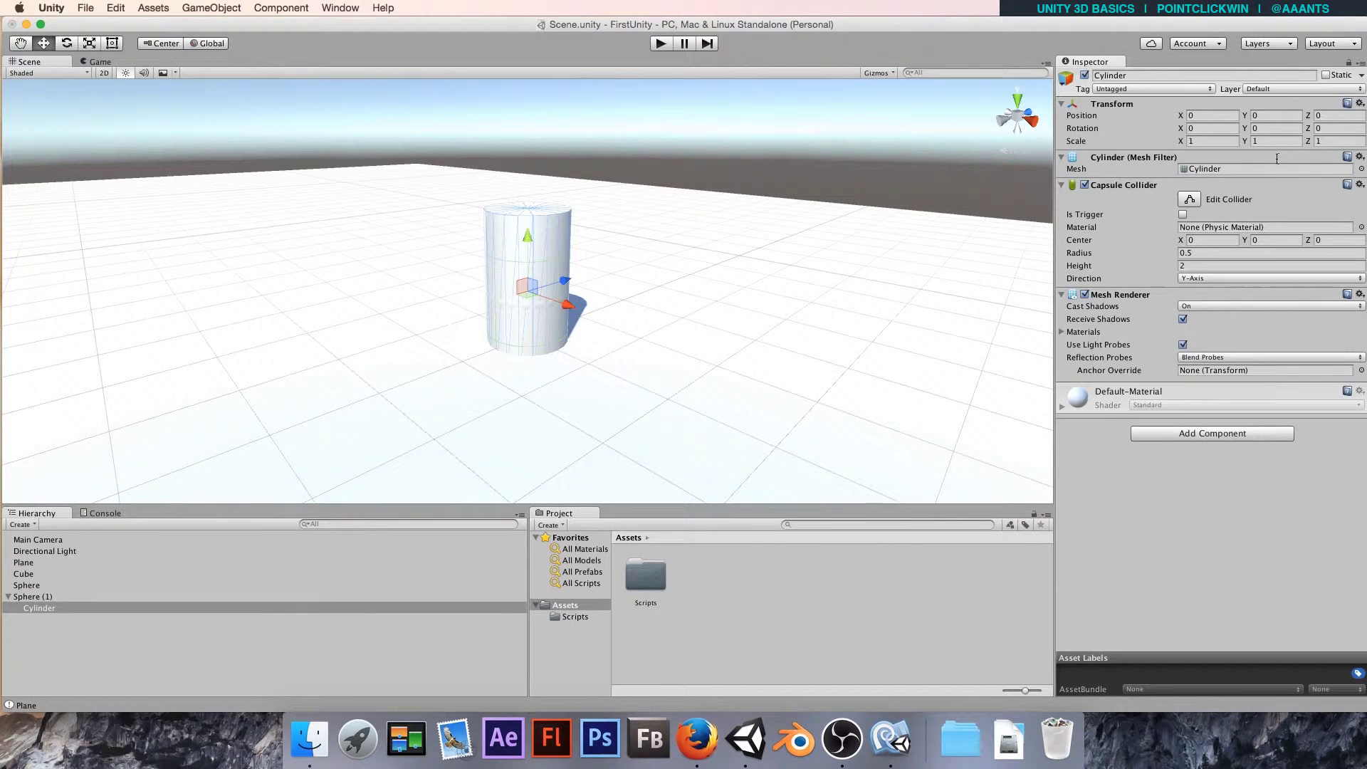
{"action": "left_click", "coordinate": [1322, 126]}
{"action": "type", "text": "90"}
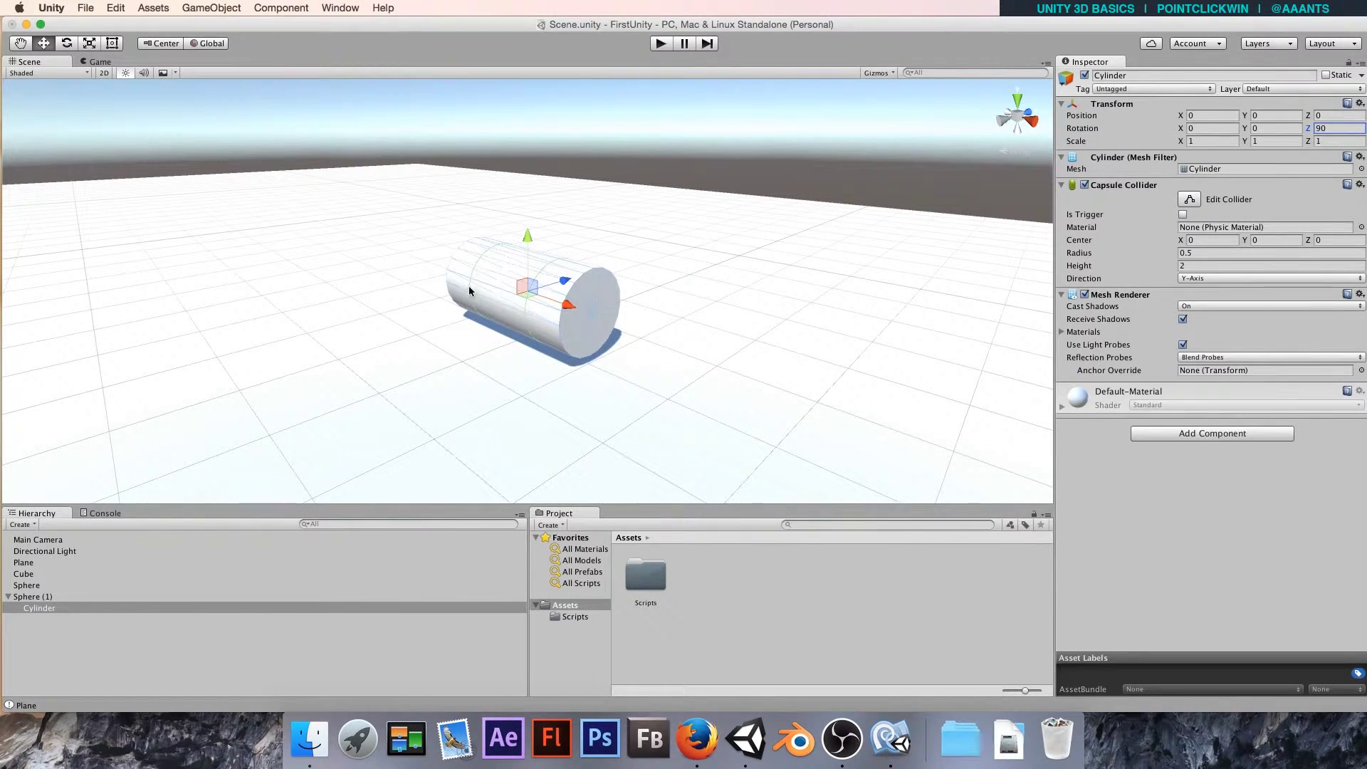
- Scale the cylinder into a long thin bar through the sphere, about 0.4 on X and Z and 4.48 on Y
{"action": "type", "text": "r"}
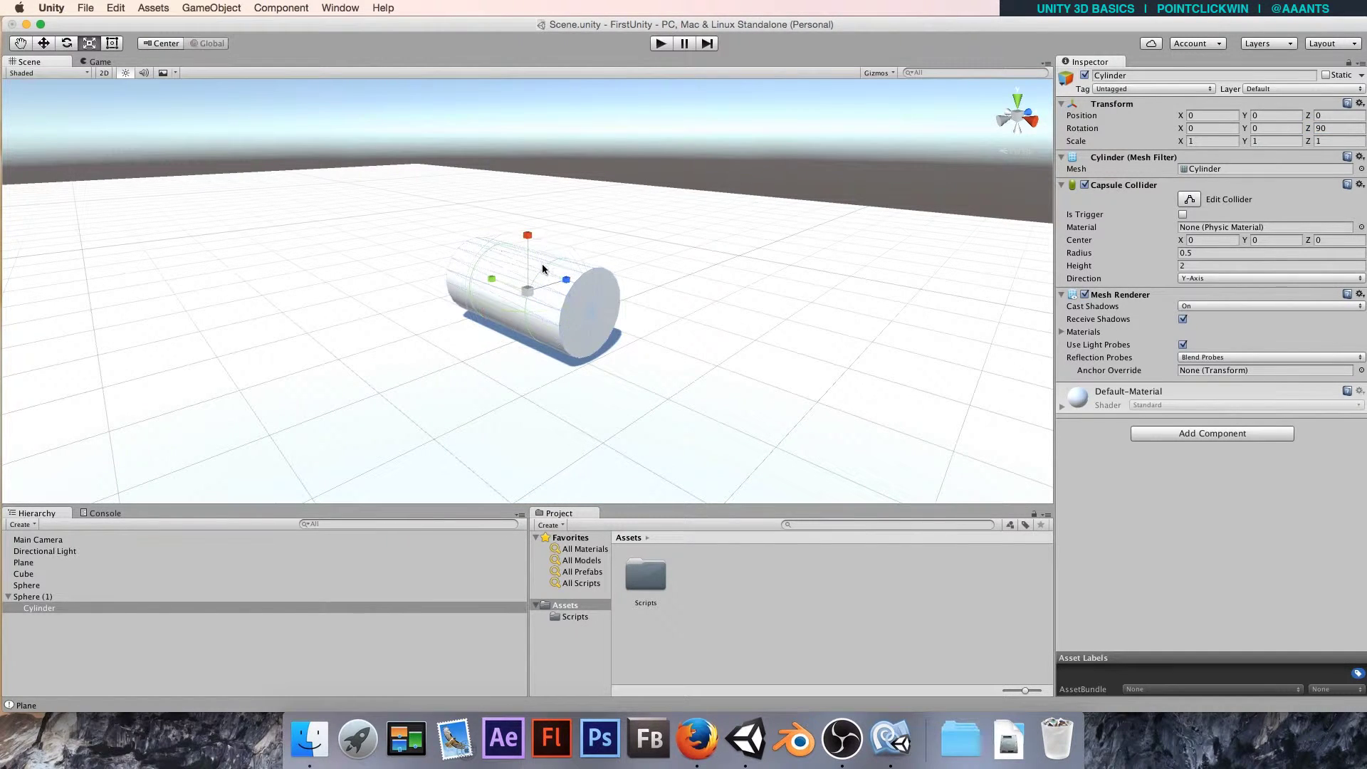
{"action": "left_click_drag", "start_coordinate": [528, 291], "coordinate": [120, 169]}
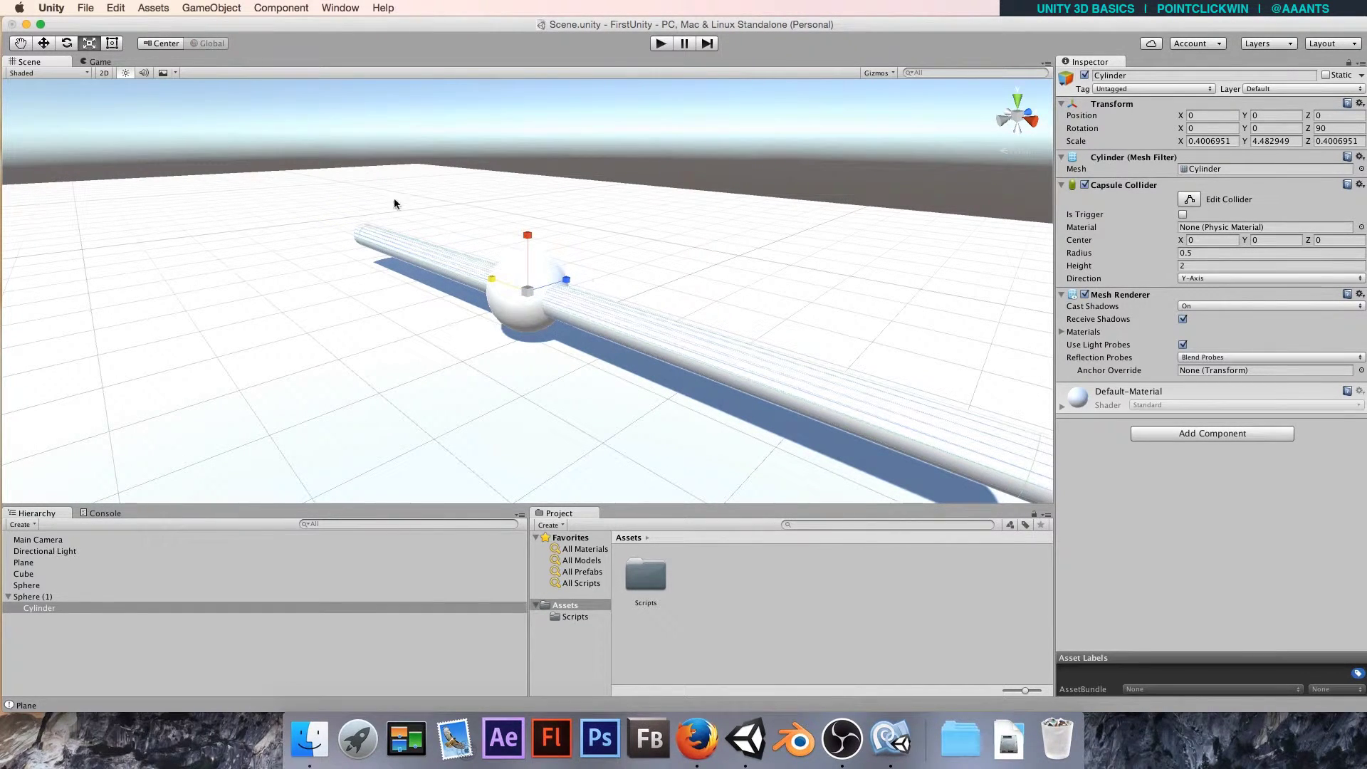
{"action": "left_click", "coordinate": [47, 604]}
{"action": "left_click", "coordinate": [29, 597]}
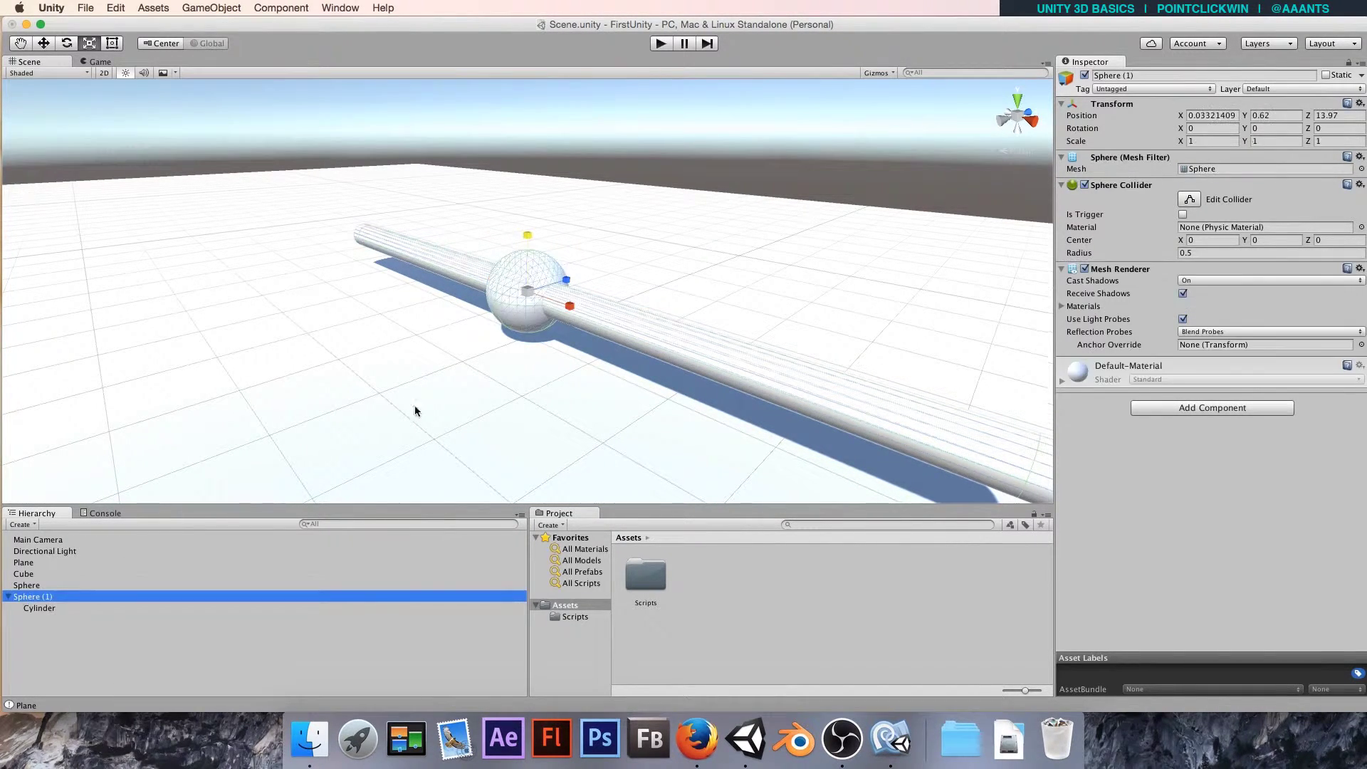
{"action": "scroll", "coordinate": [501, 329], "scroll_direction": "down", "scroll_amount": 3}
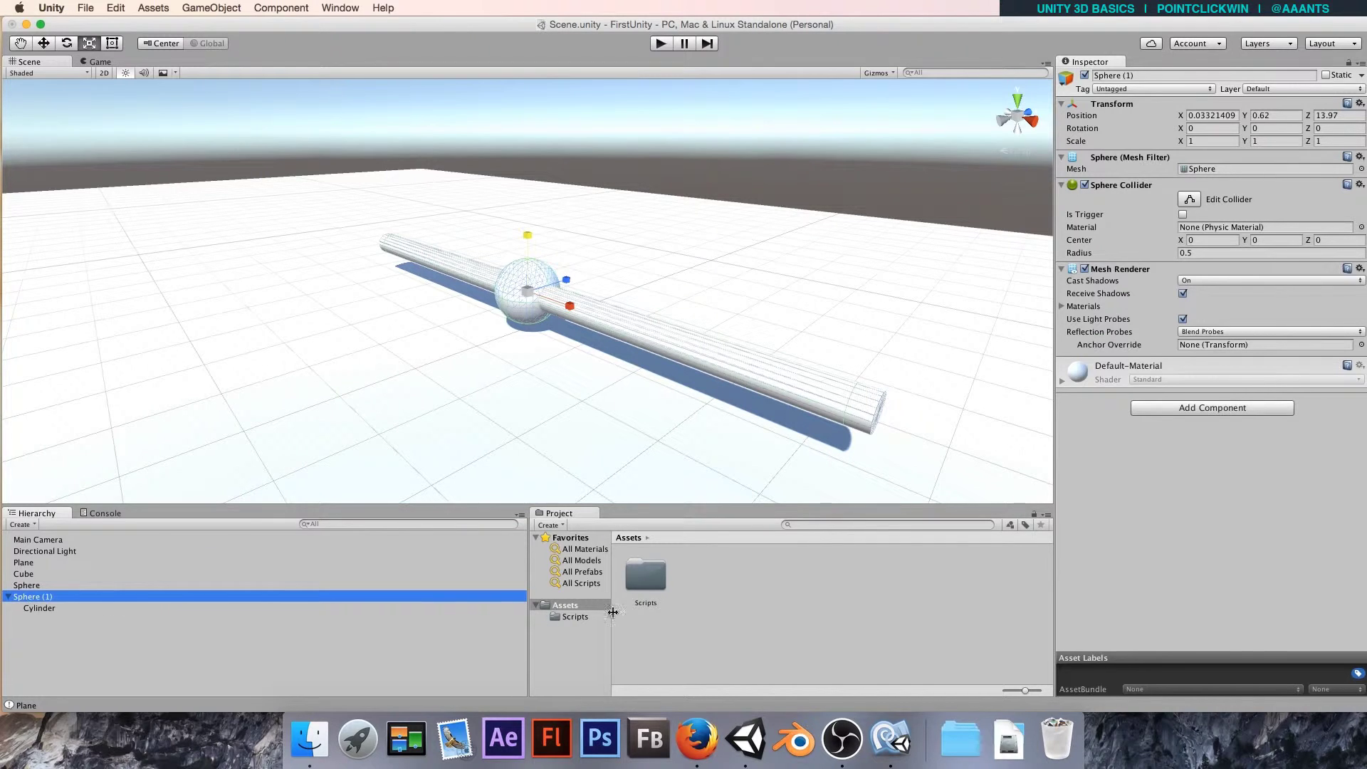
- Create a folder named Prefabs inside the Assets folder
{"action": "left_click", "coordinate": [681, 630]}
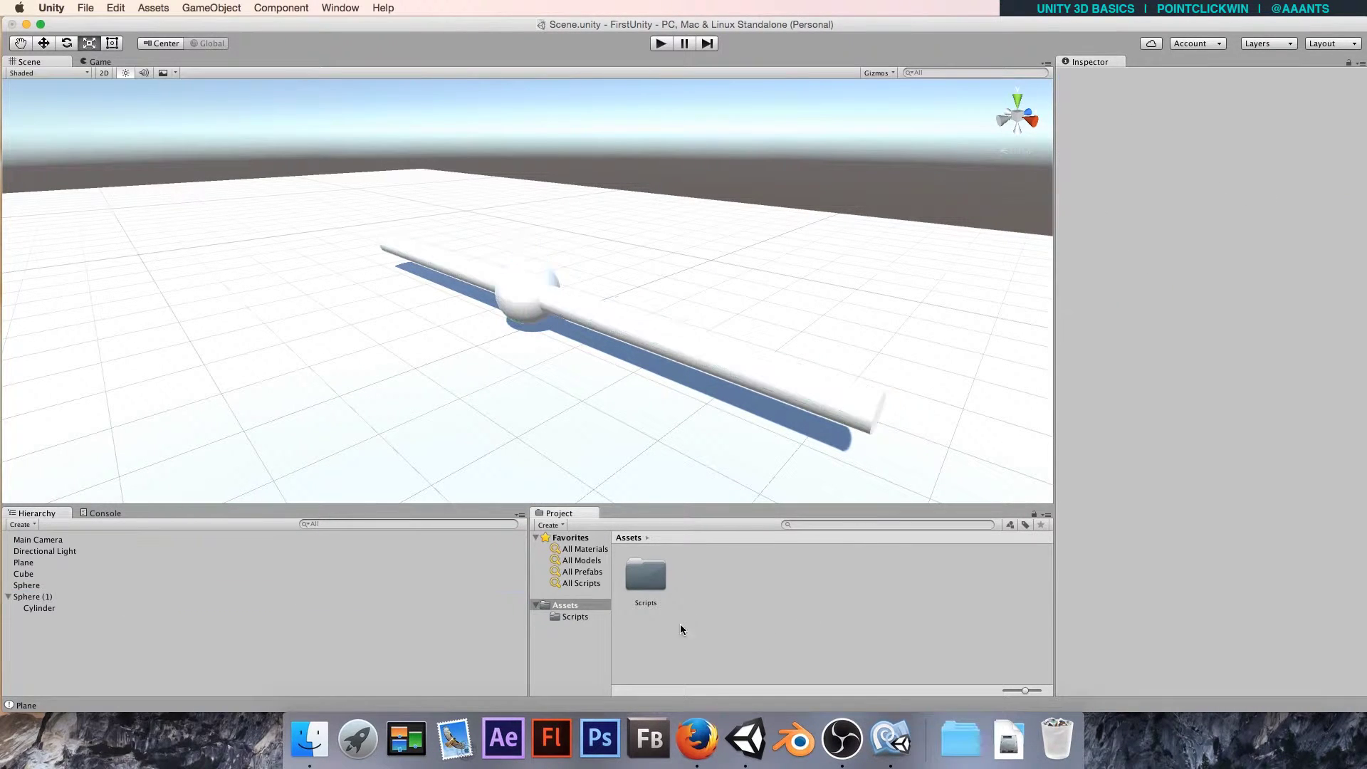
{"action": "left_click", "coordinate": [570, 606]}
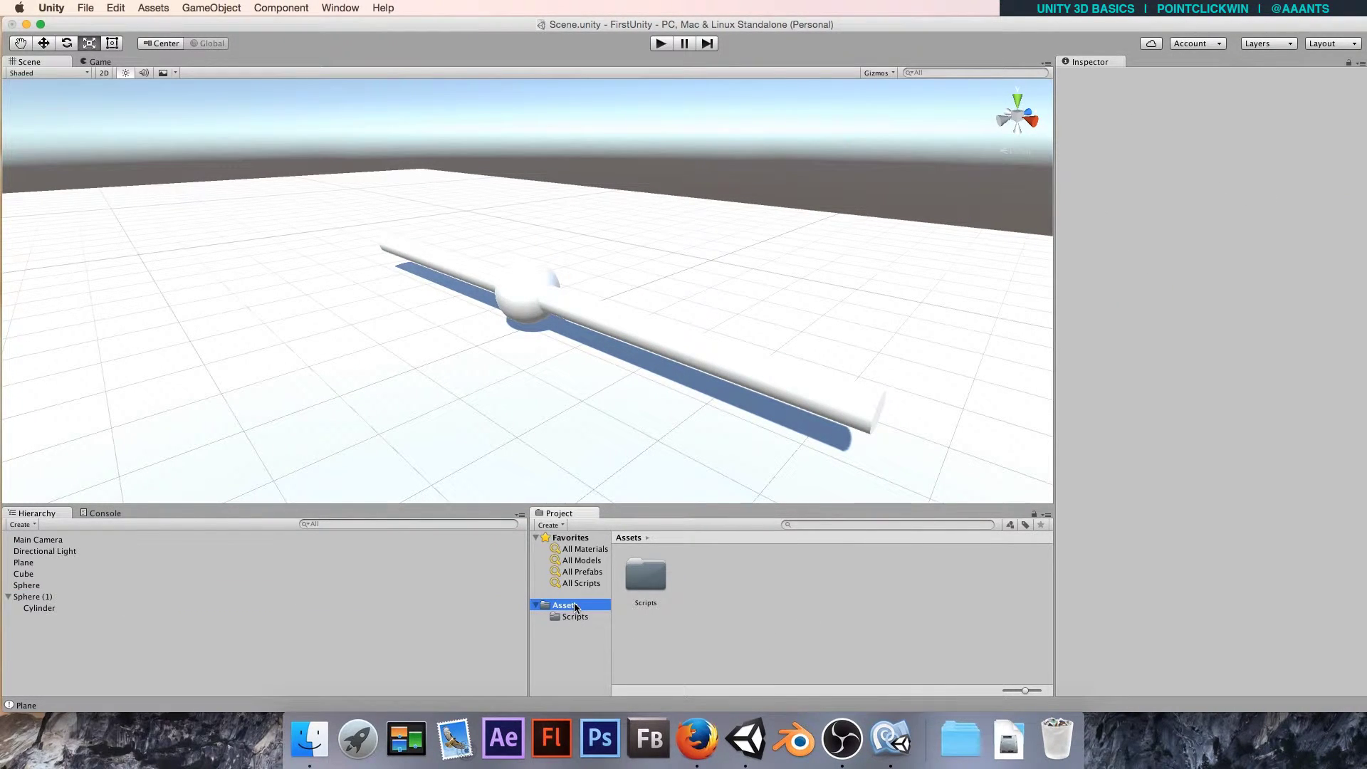
{"action": "right_click", "coordinate": [728, 589]}
{"action": "mouse_move", "coordinate": [769, 480]}
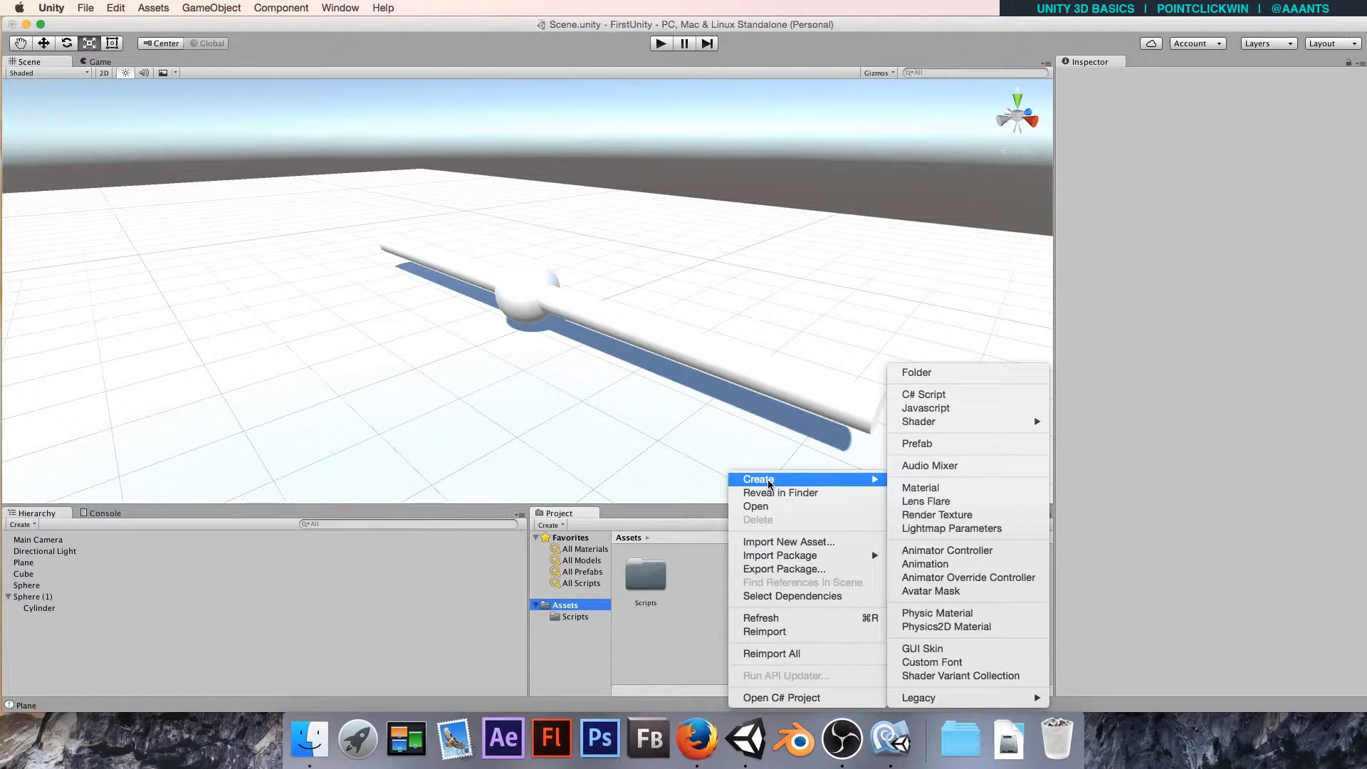
{"action": "left_click", "coordinate": [929, 373]}
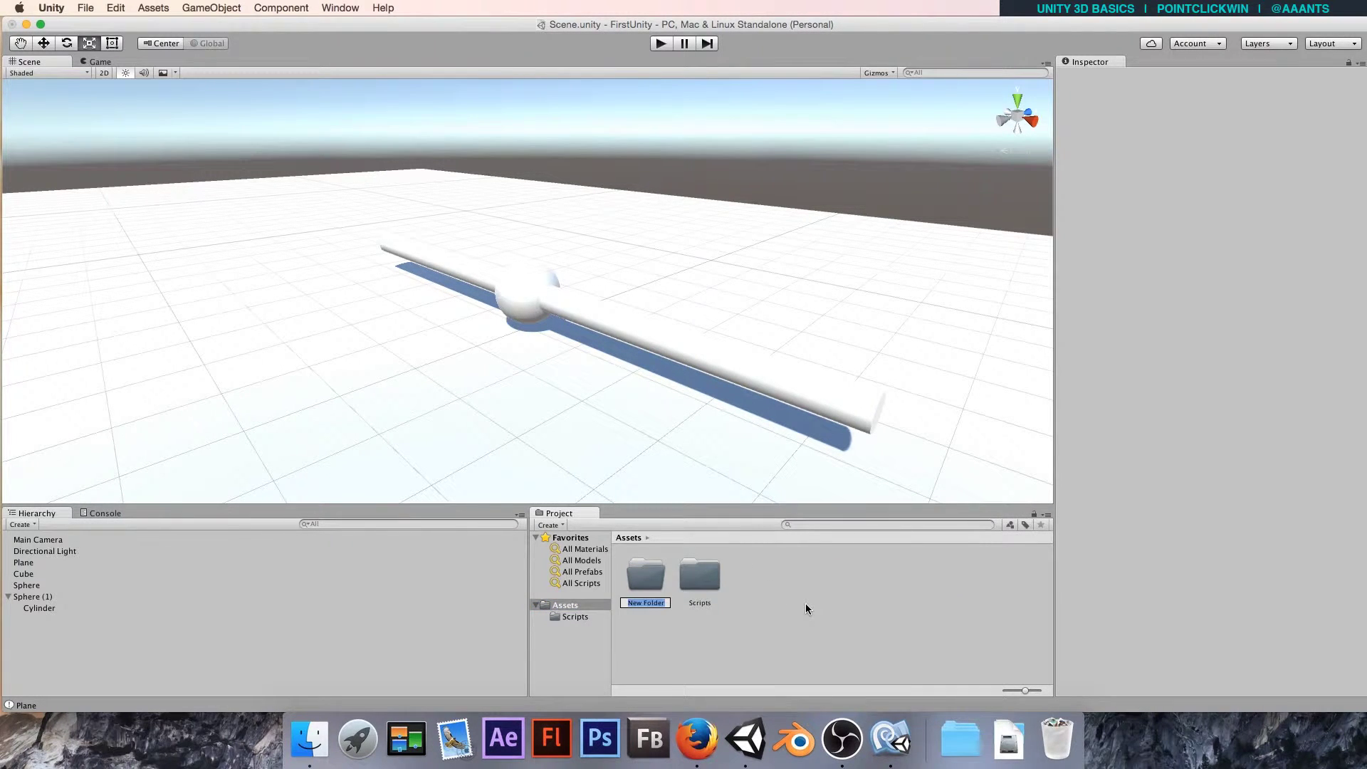
{"action": "type", "text": "Prefabs"}
{"action": "key", "text": "Return"}
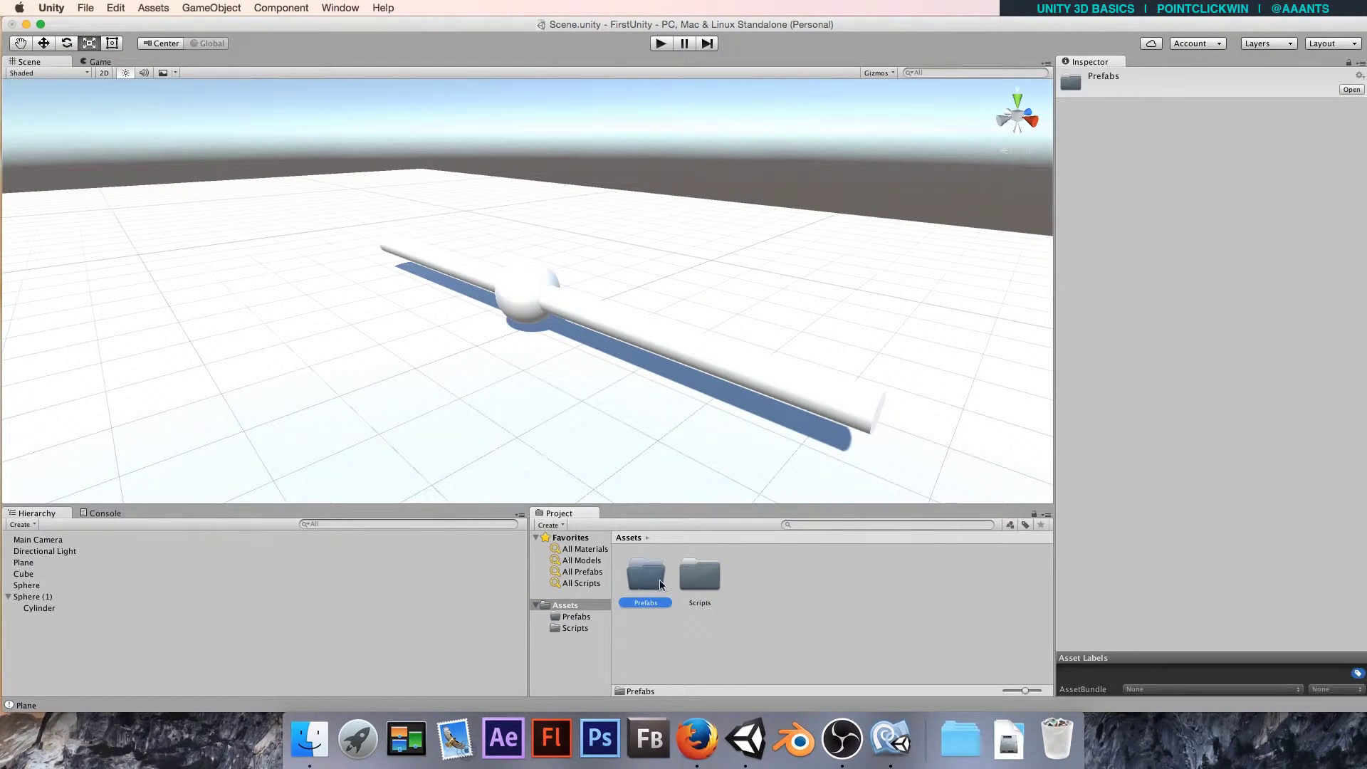
- Turn Sphere (1) with its child cylinder into a prefab stored in the Prefabs folder
{"action": "left_click", "coordinate": [21, 598]}
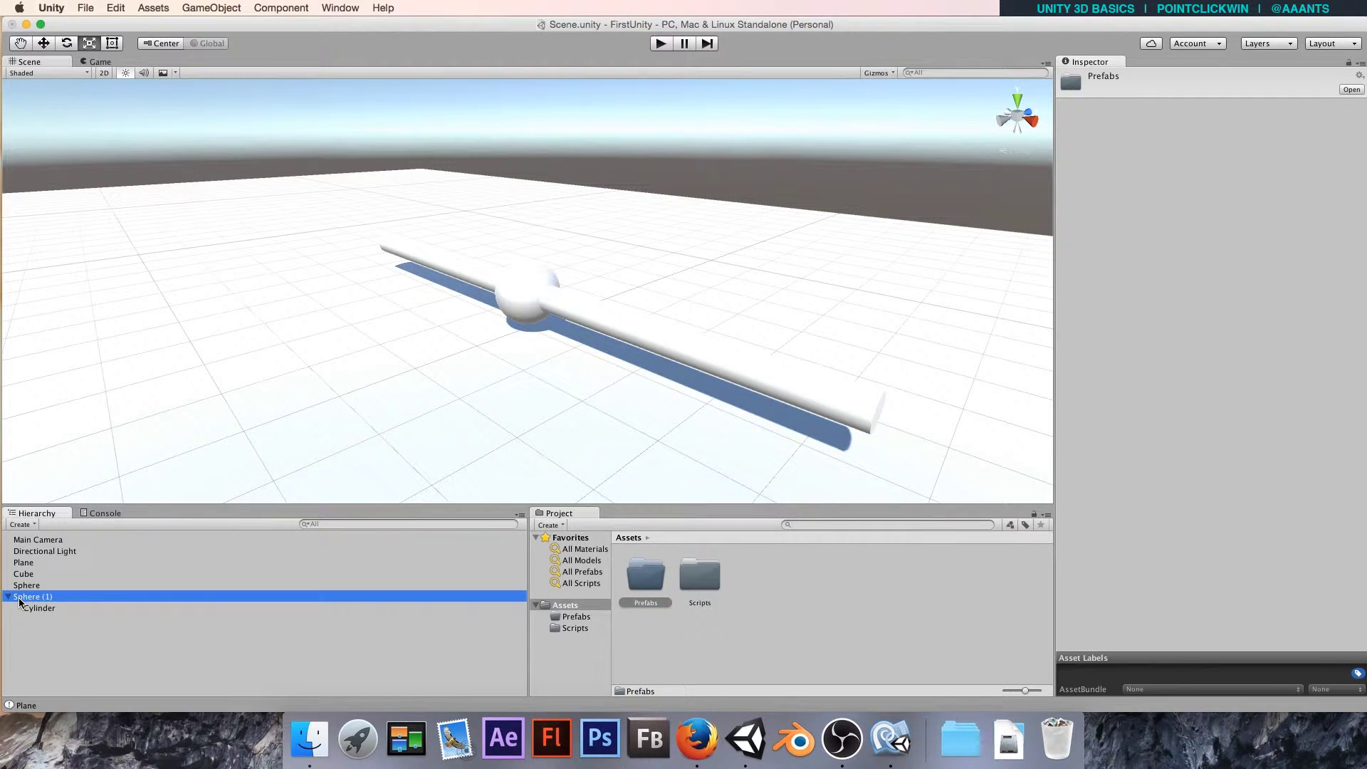
{"action": "left_click_drag", "start_coordinate": [20, 602], "coordinate": [641, 583]}
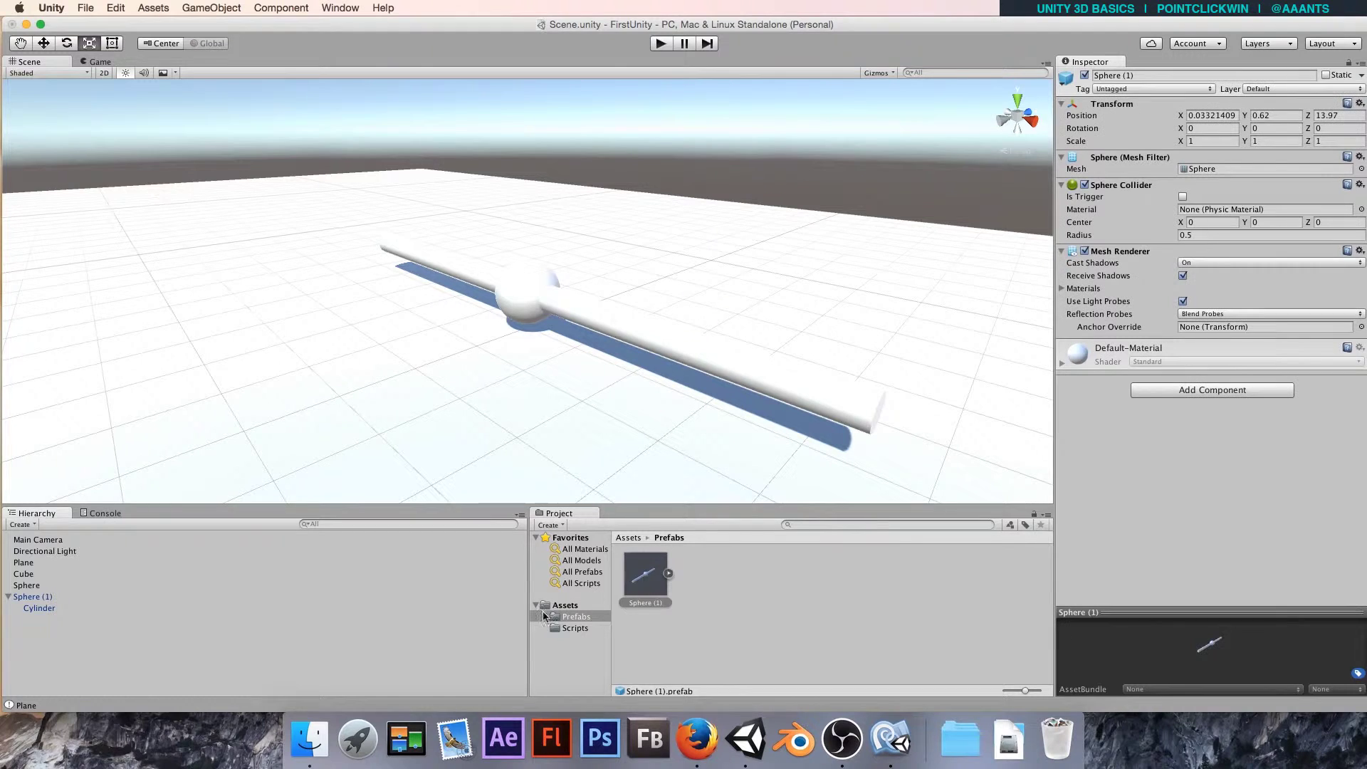
{"action": "left_click", "coordinate": [688, 602]}
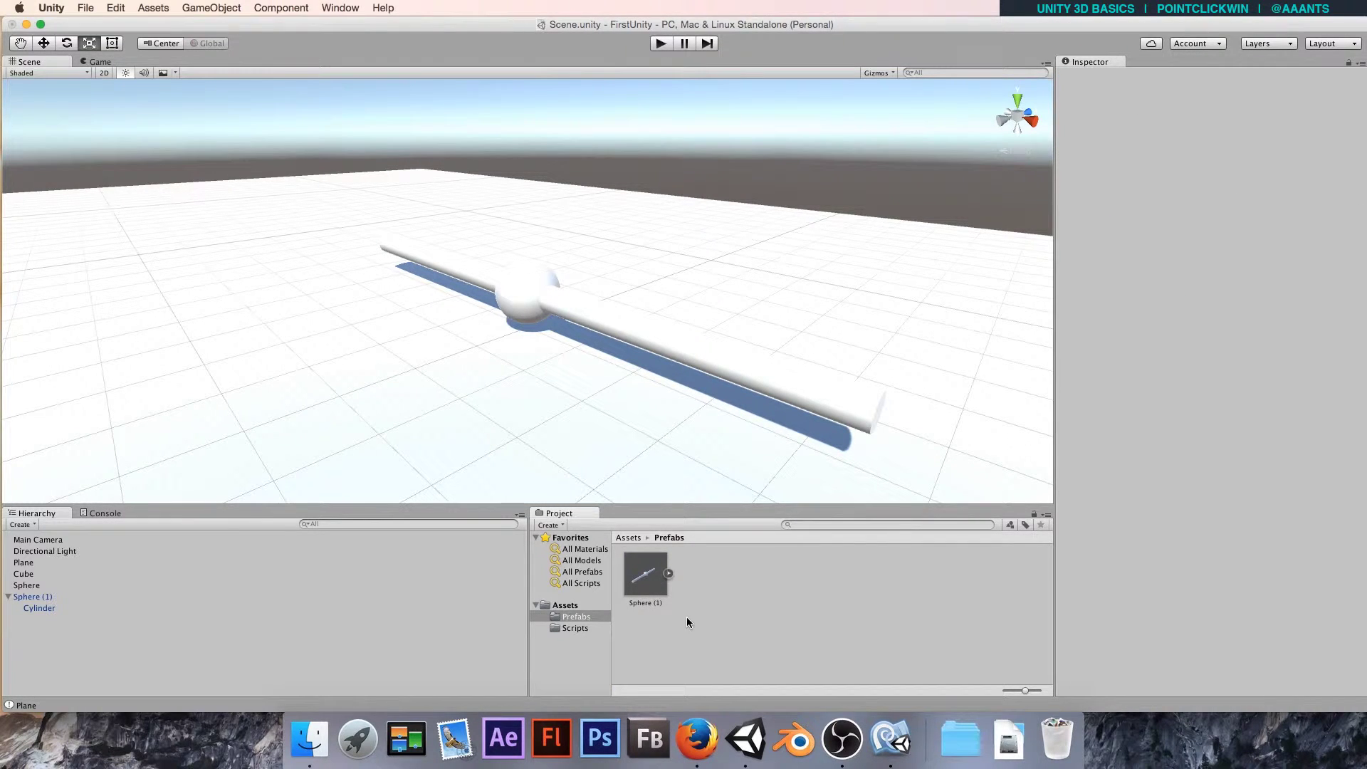
- Rename the Sphere (1) prefab as Hazard 1
{"action": "left_click", "coordinate": [644, 589]}
{"action": "left_click", "coordinate": [643, 604]}
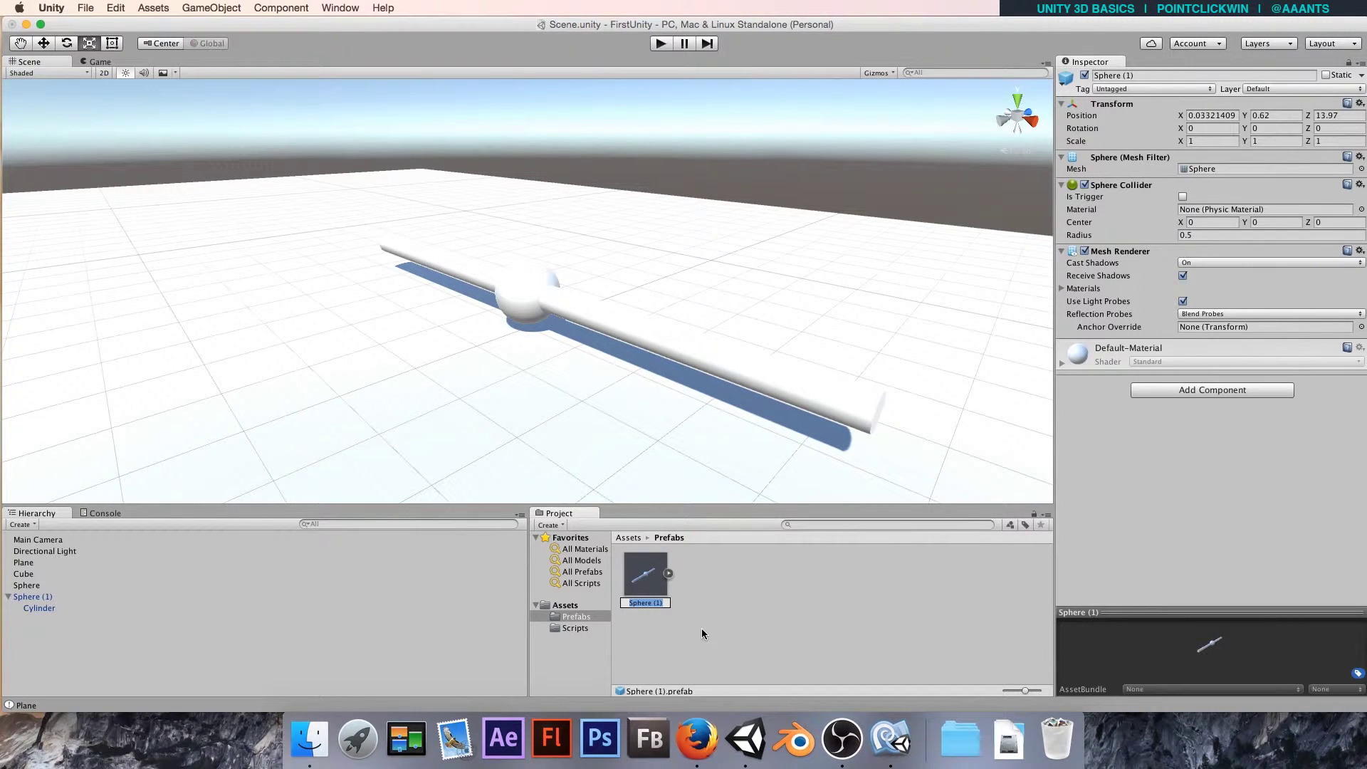
{"action": "type", "text": "Hazard 1"}
{"action": "key", "text": "Return"}
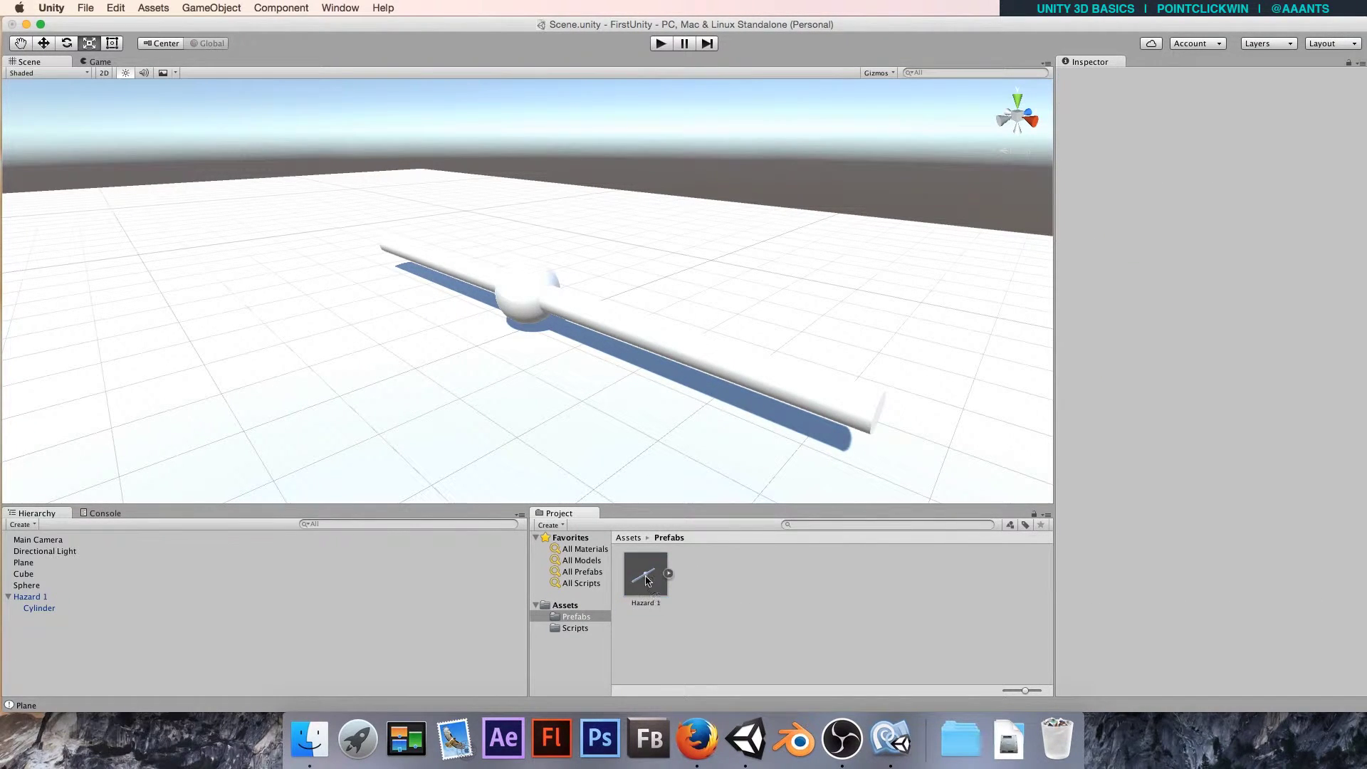
- Place two more instances of the Hazard 1 prefab on the plane, one in front of the original and one behind it
{"action": "left_click_drag", "start_coordinate": [645, 574], "coordinate": [302, 348]}
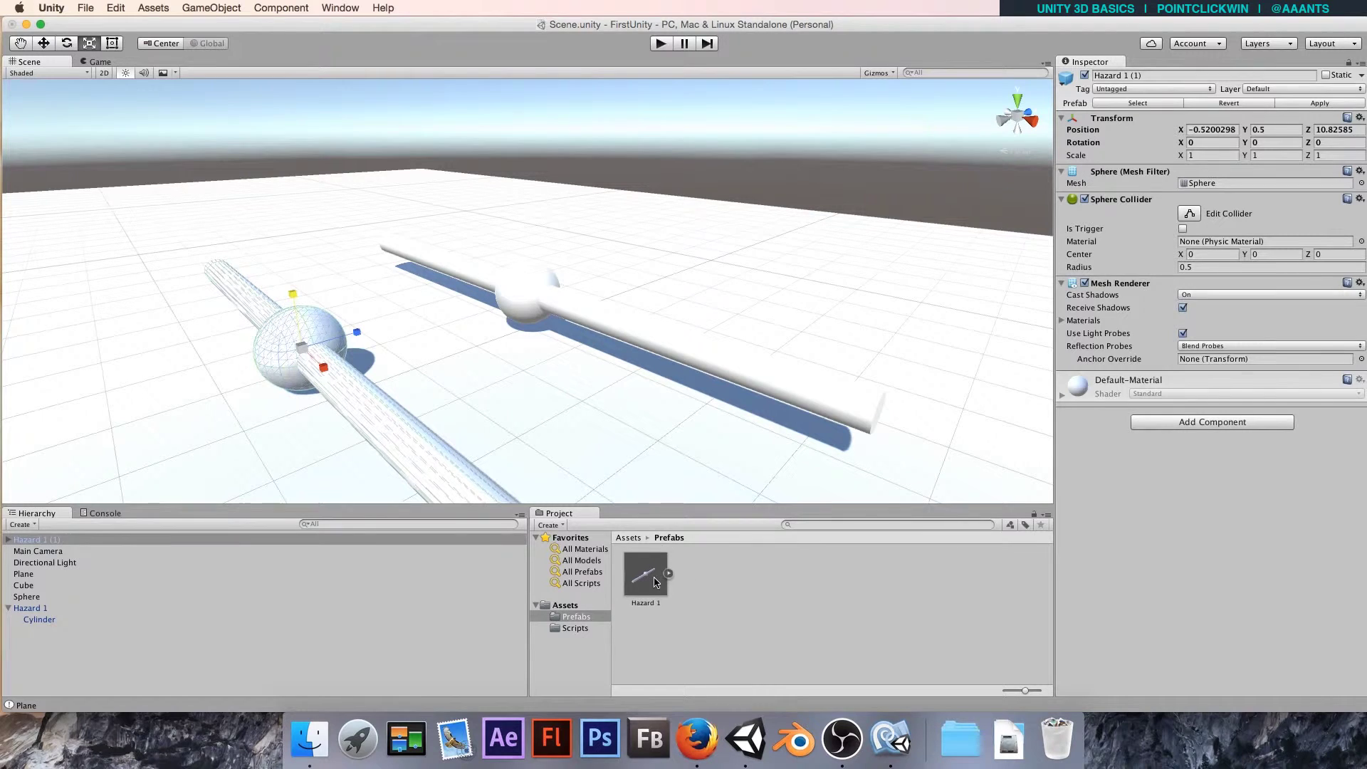
{"action": "left_click_drag", "start_coordinate": [645, 574], "coordinate": [645, 237]}
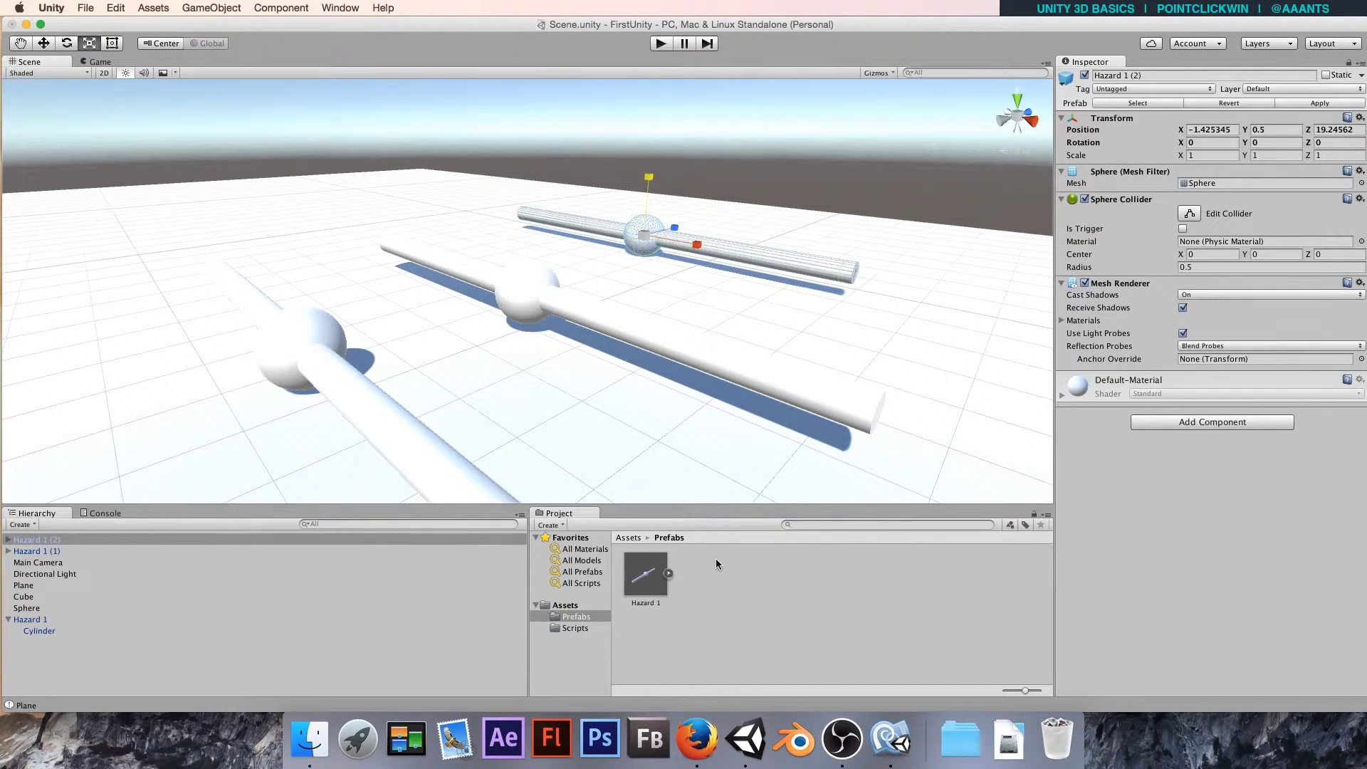
{"action": "left_click", "coordinate": [644, 576]}
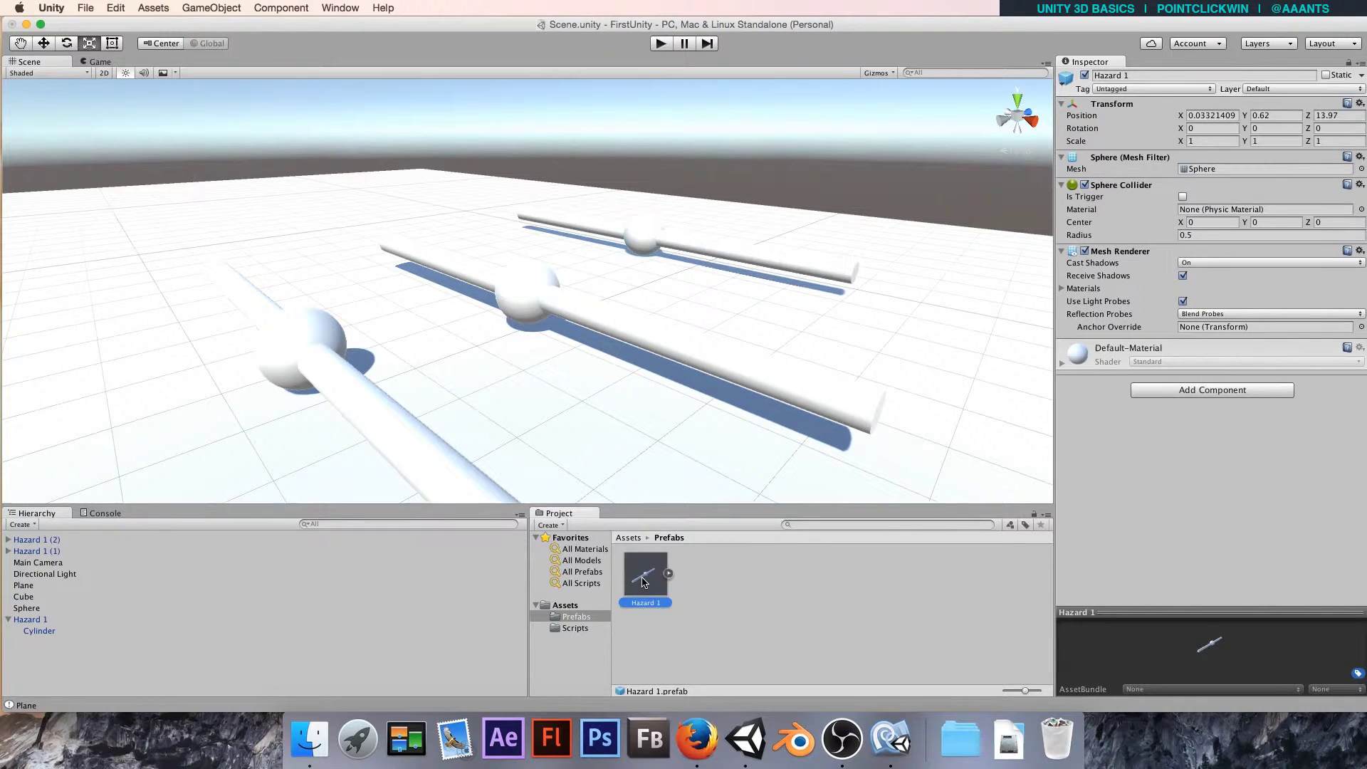
{"action": "left_click", "coordinate": [531, 295]}
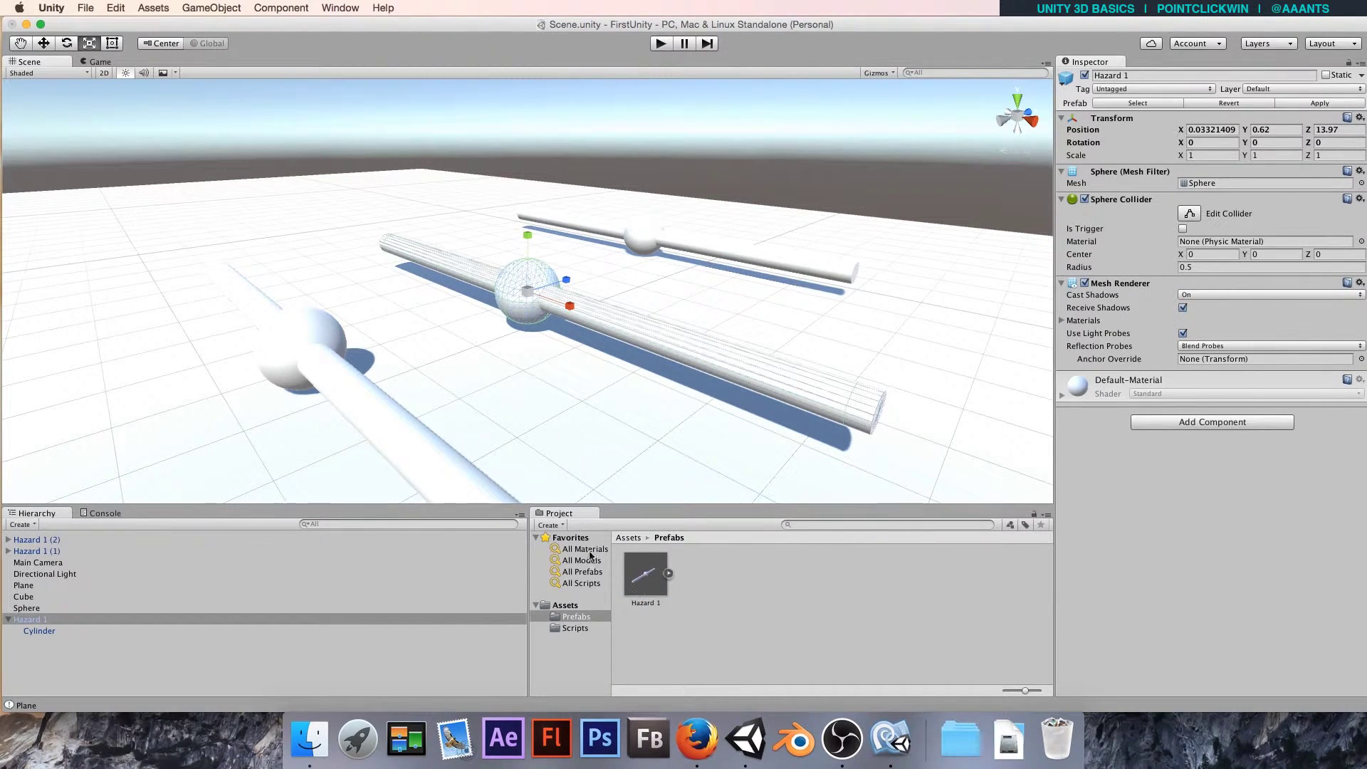
{"action": "left_click", "coordinate": [682, 630]}
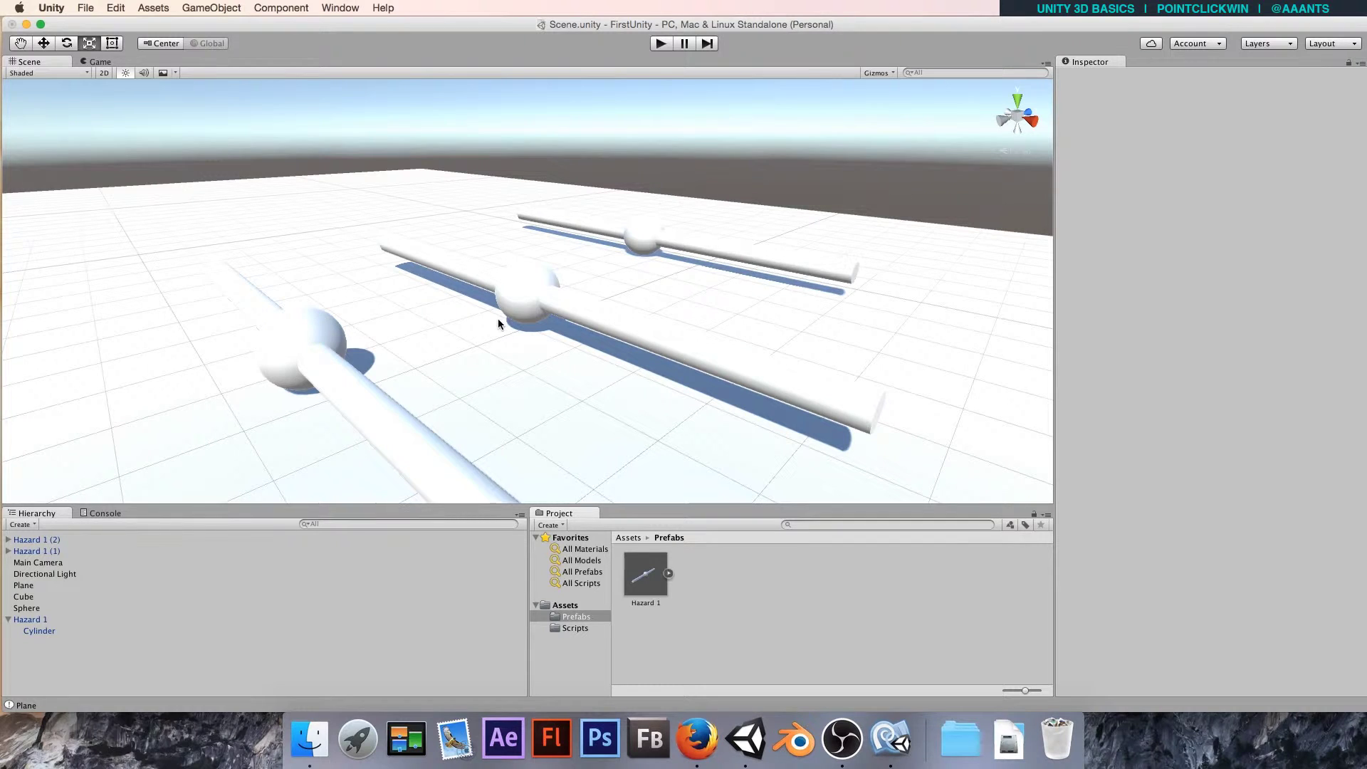
- Attach the AutoRotate script from the Scripts folder to the middle Hazard 1 object
{"action": "left_click", "coordinate": [518, 296]}
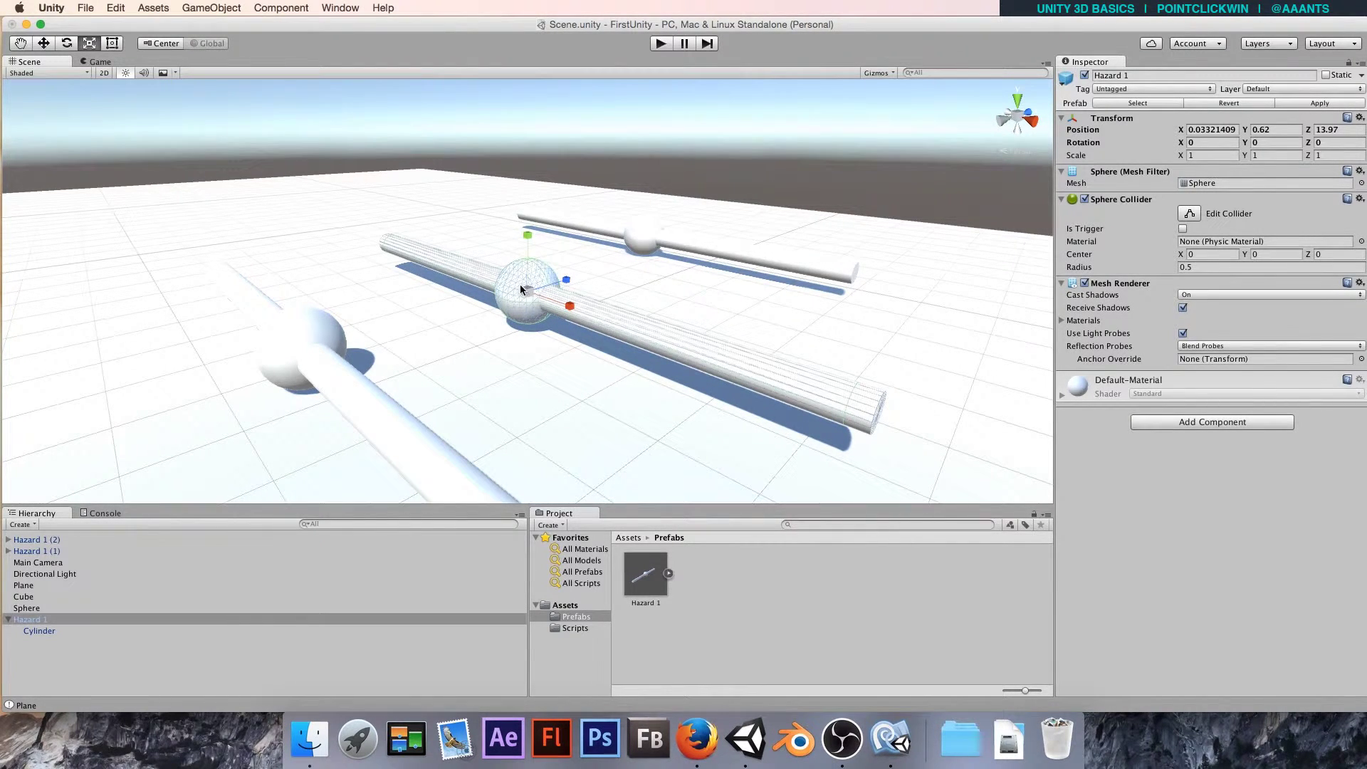
{"action": "left_click", "coordinate": [573, 628]}
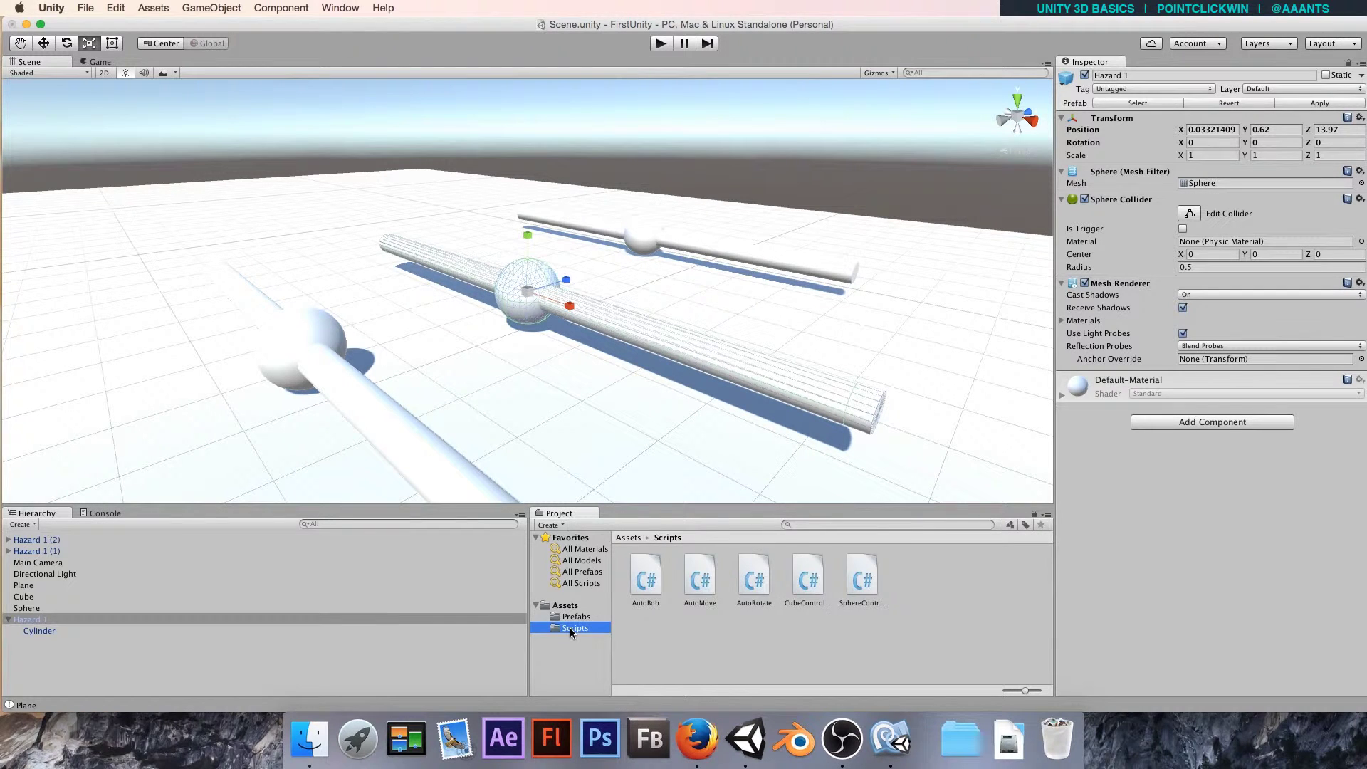
{"action": "left_click", "coordinate": [755, 580]}
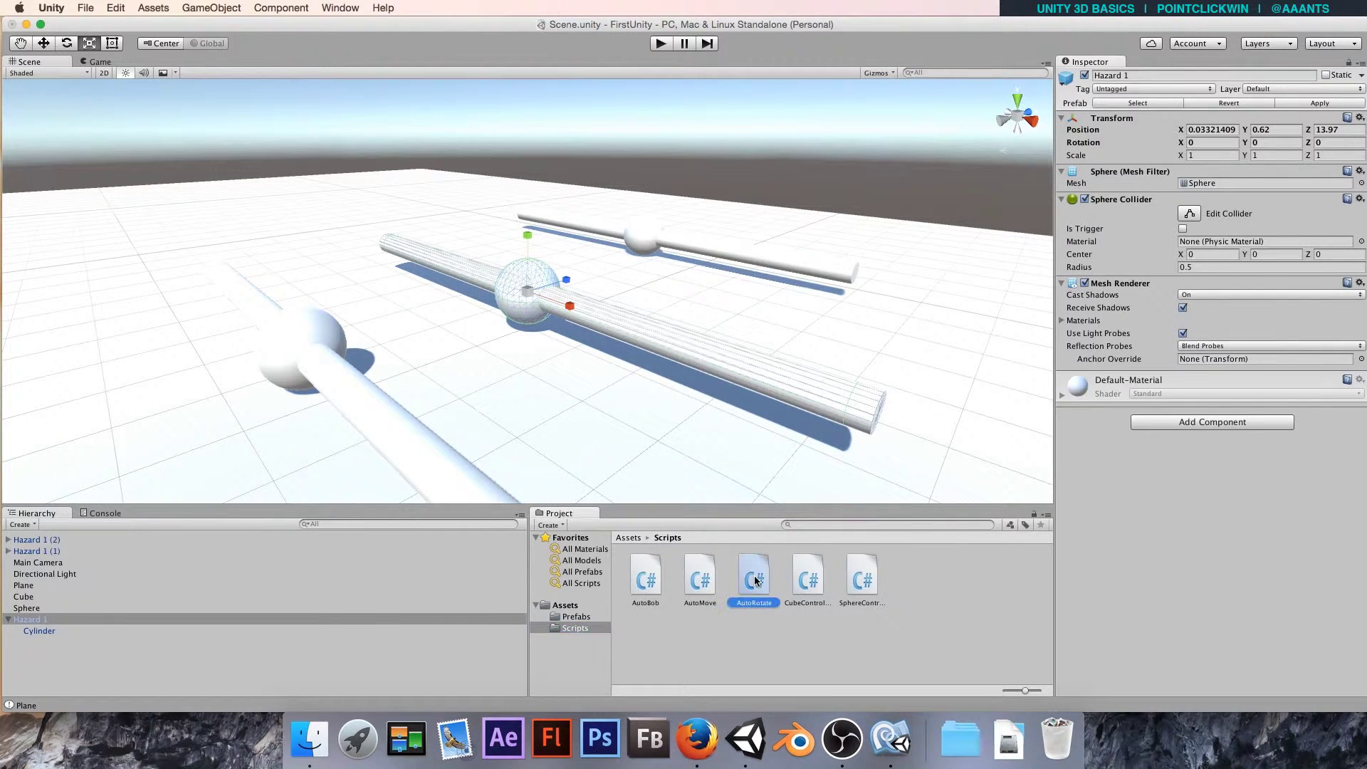
{"action": "left_click_drag", "start_coordinate": [755, 579], "coordinate": [511, 293]}
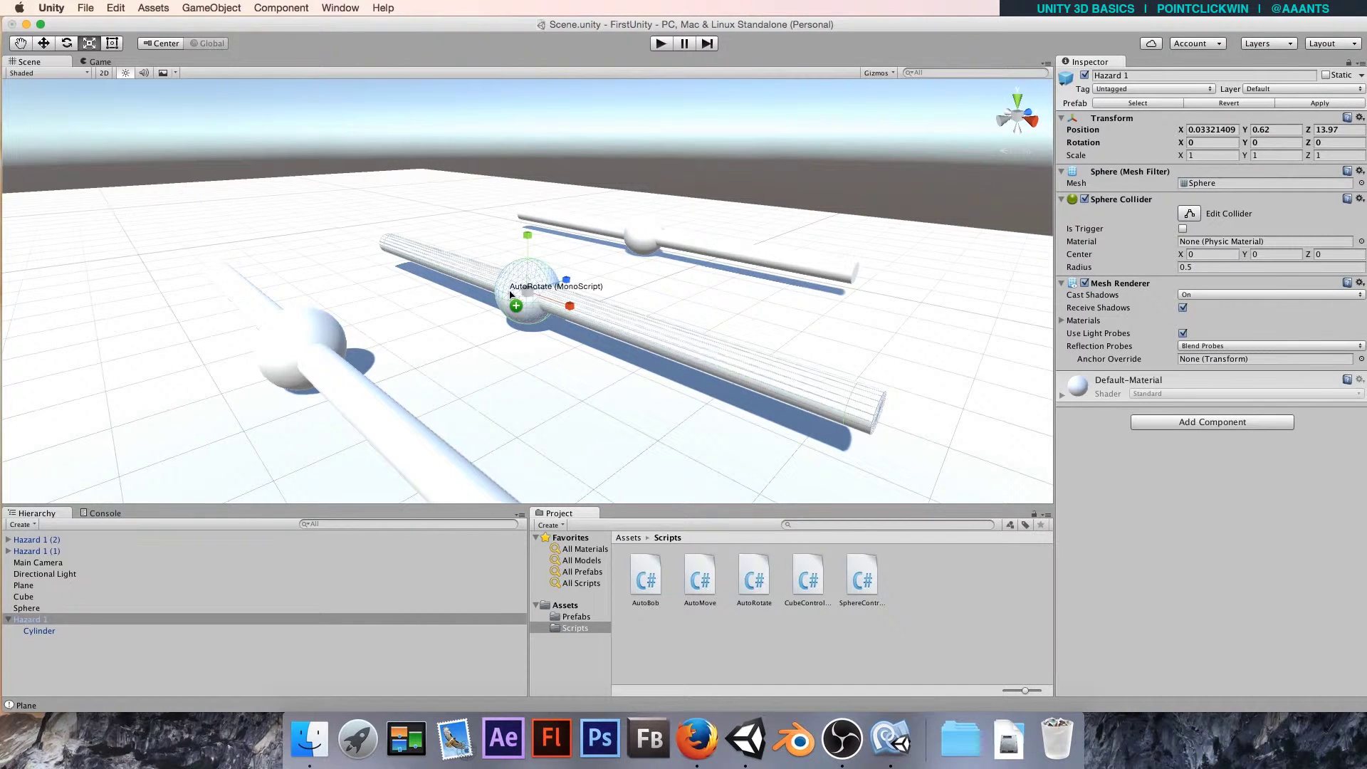
{"action": "left_click_drag", "start_coordinate": [511, 293], "coordinate": [511, 295]}
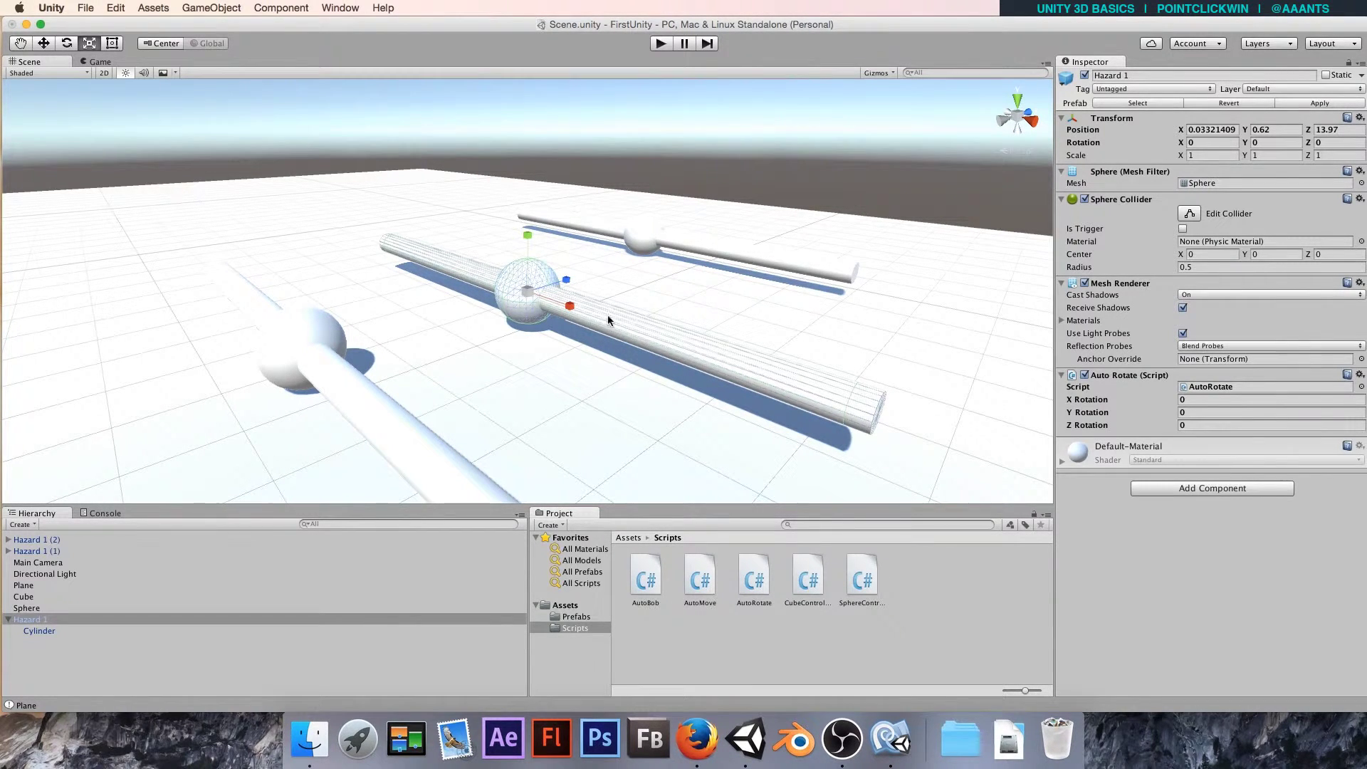
- Set the Y Rotation of the middle Hazard 1's AutoRotate script to 2 and play-test the scene
{"action": "left_click", "coordinate": [1205, 411]}
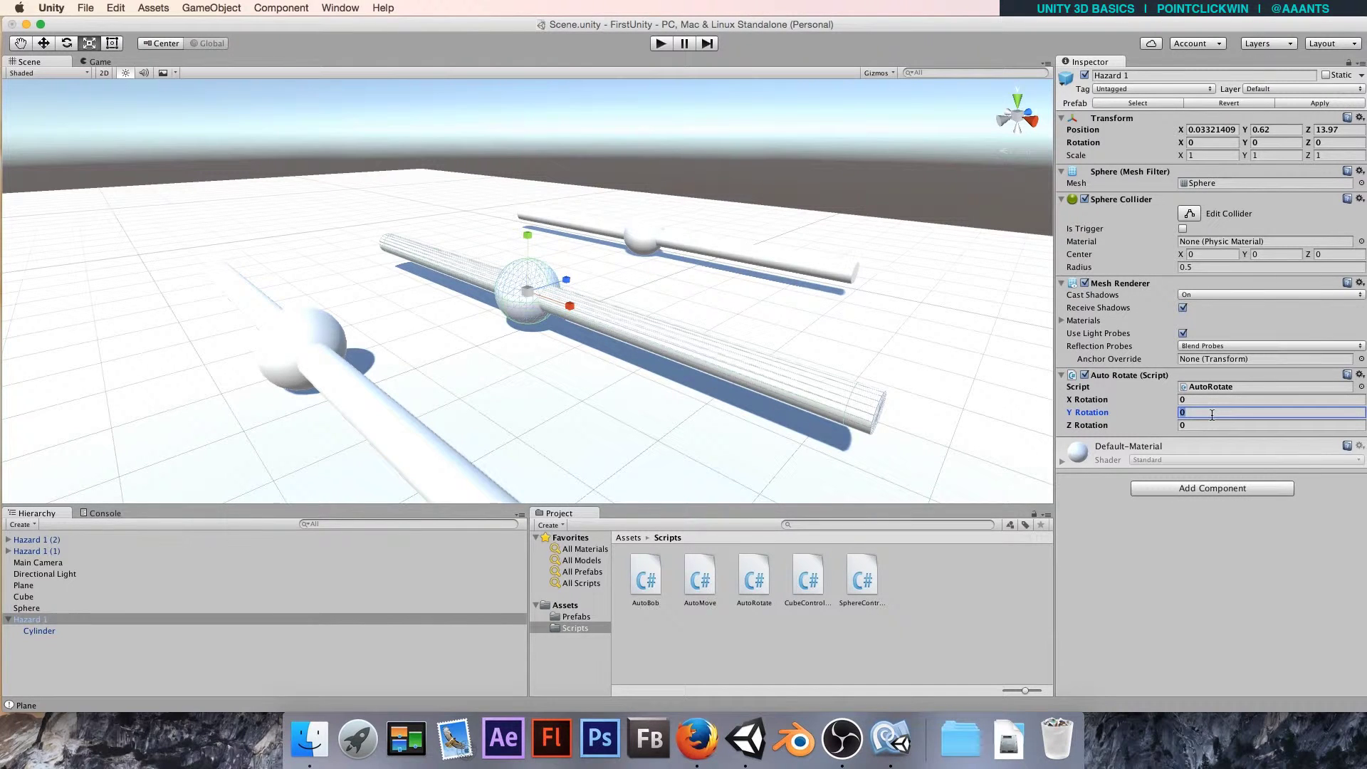
{"action": "left_click", "coordinate": [661, 44]}
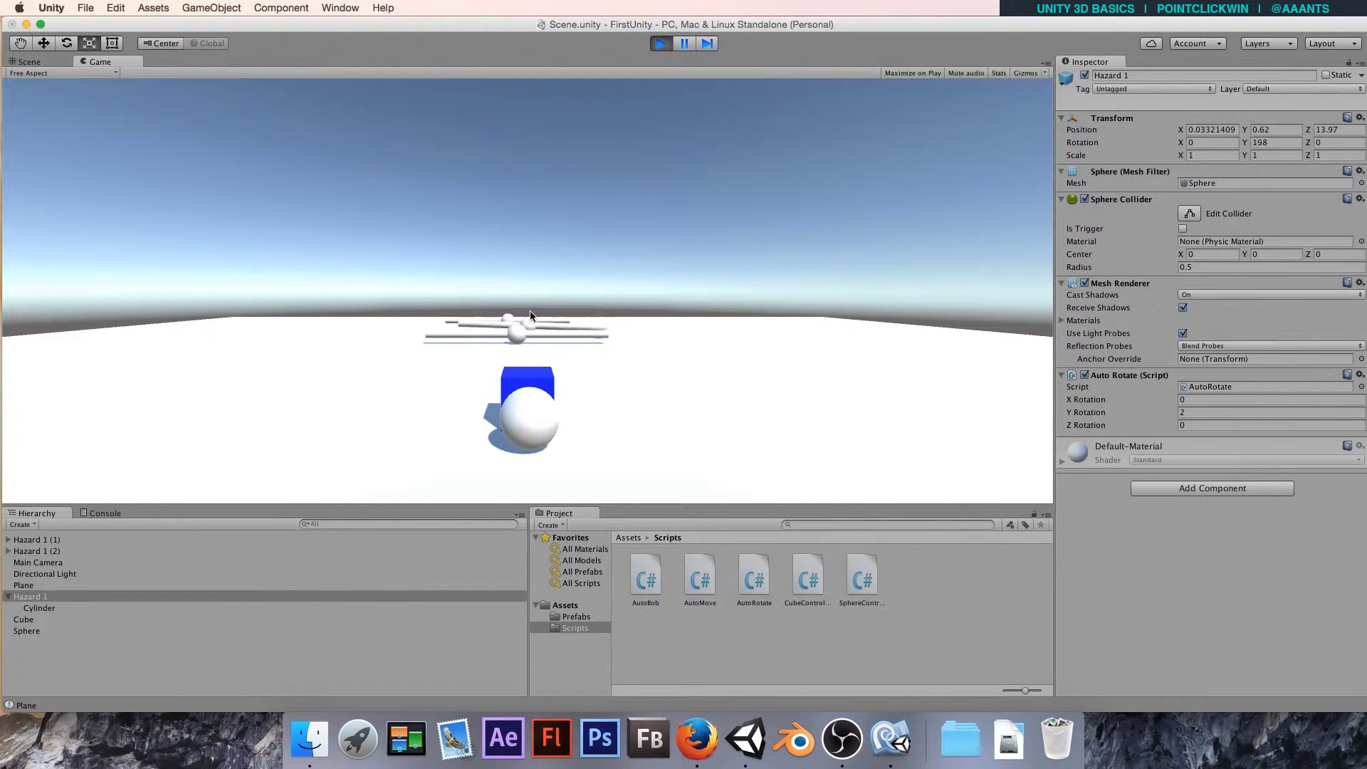
{"action": "left_click", "coordinate": [659, 44]}
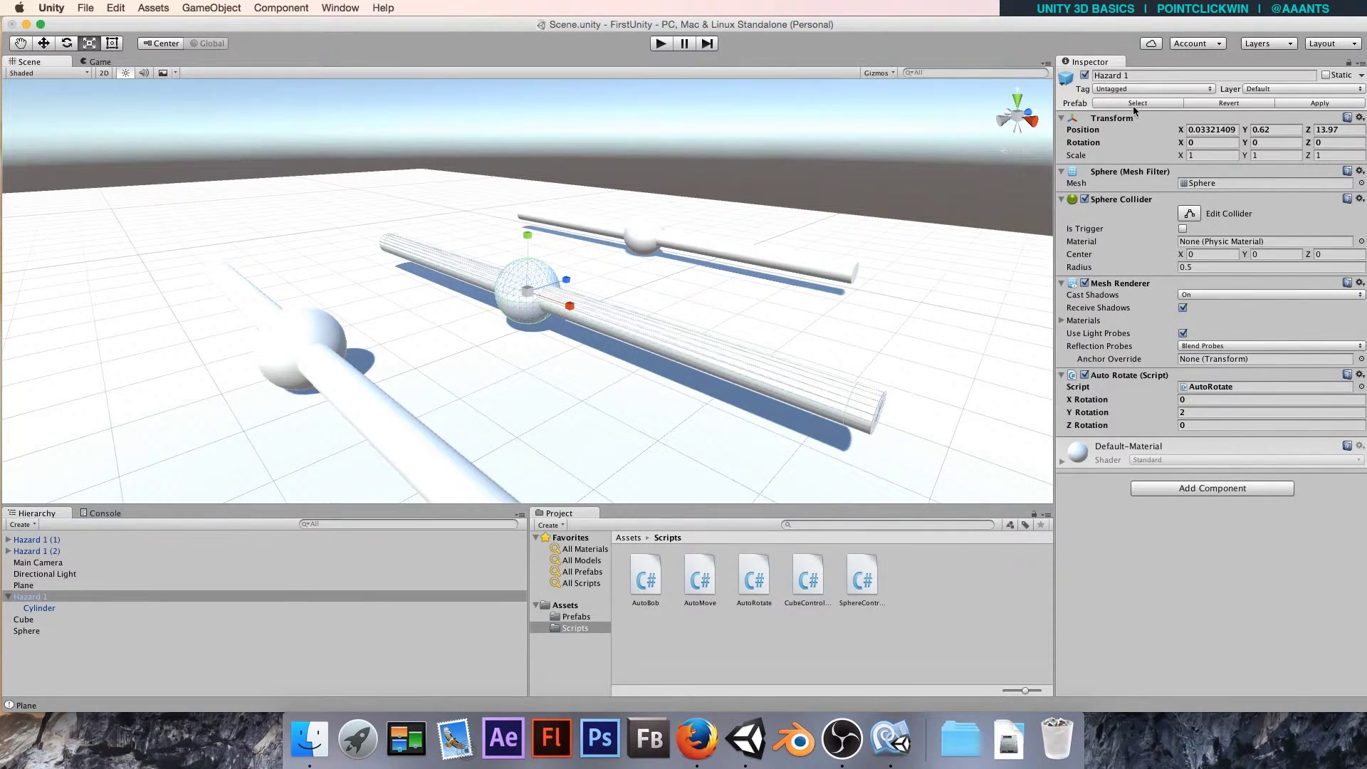
- Apply the middle Hazard 1's script changes to its prefab and play-test all three hazards
{"action": "left_click", "coordinate": [1290, 103]}
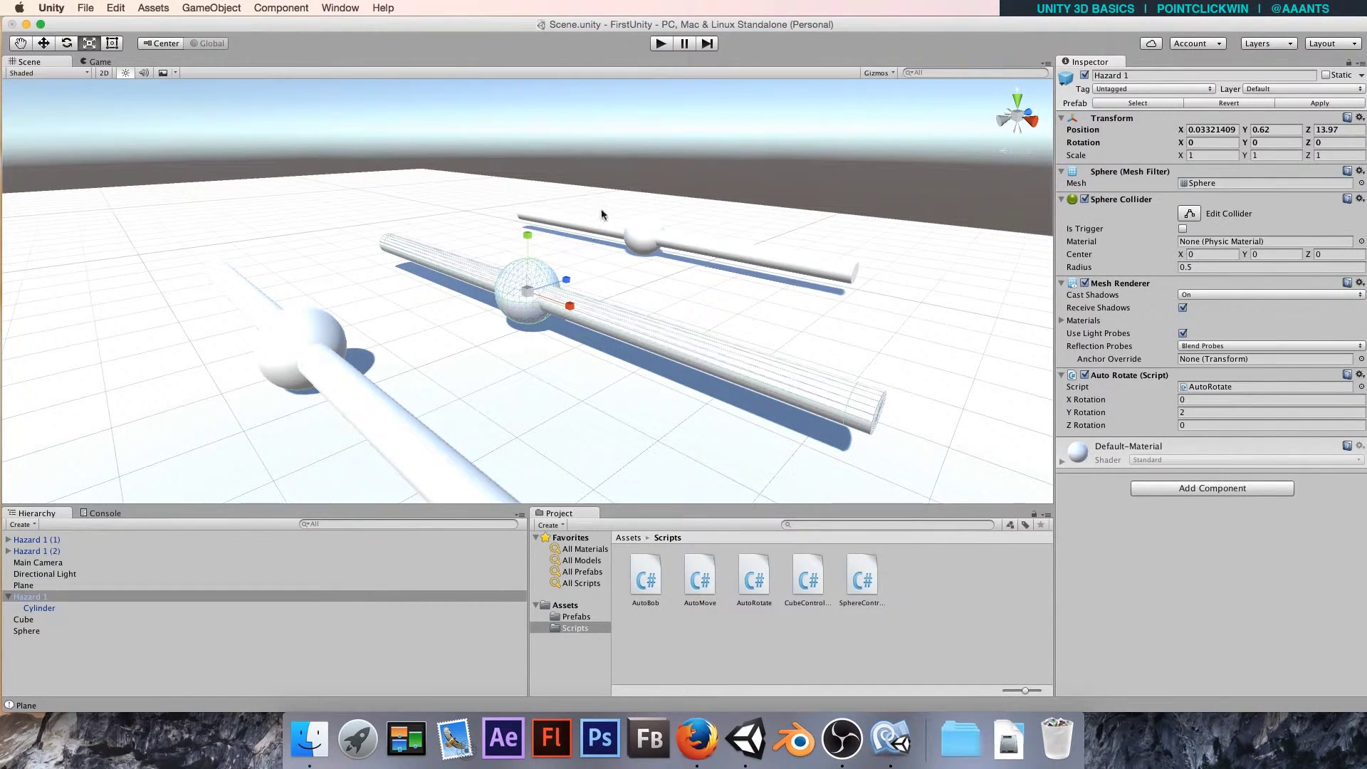
{"action": "left_click", "coordinate": [657, 48]}
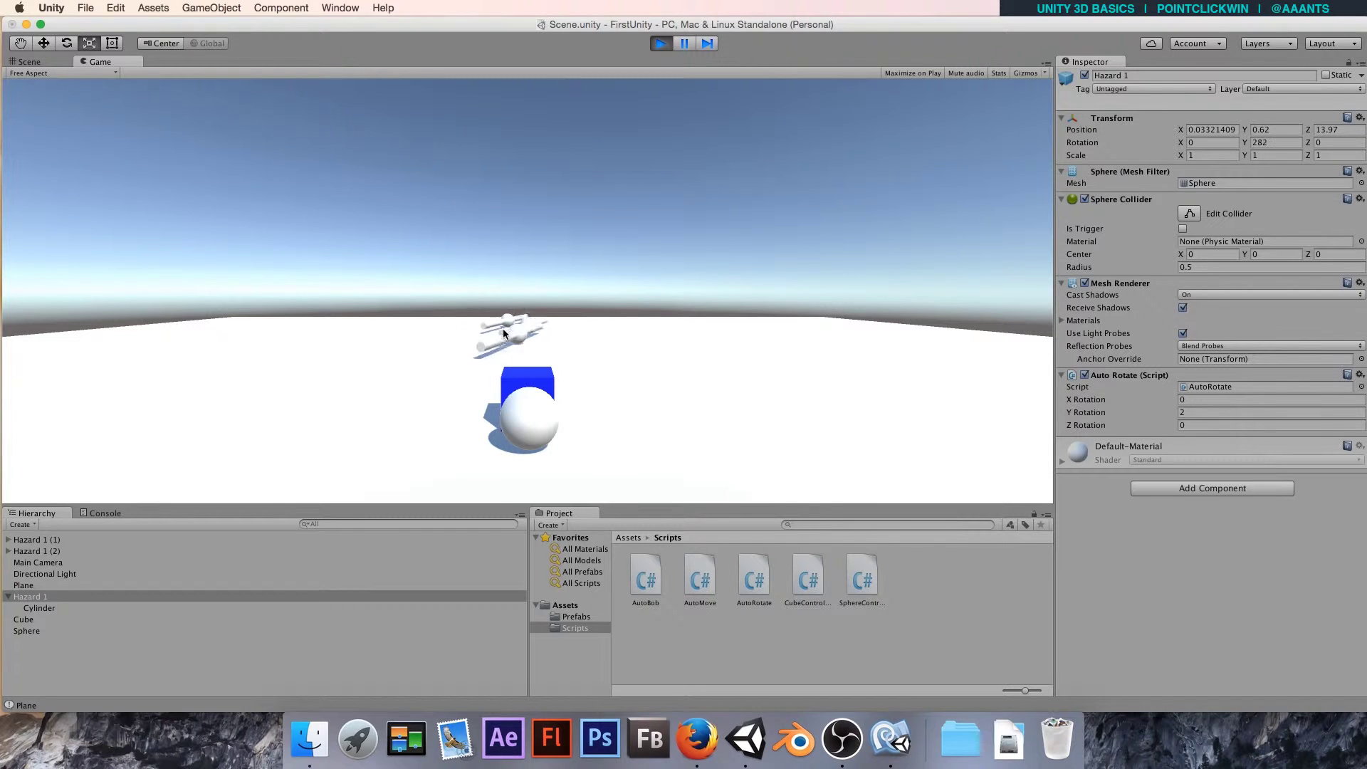
{"action": "left_click", "coordinate": [665, 45]}
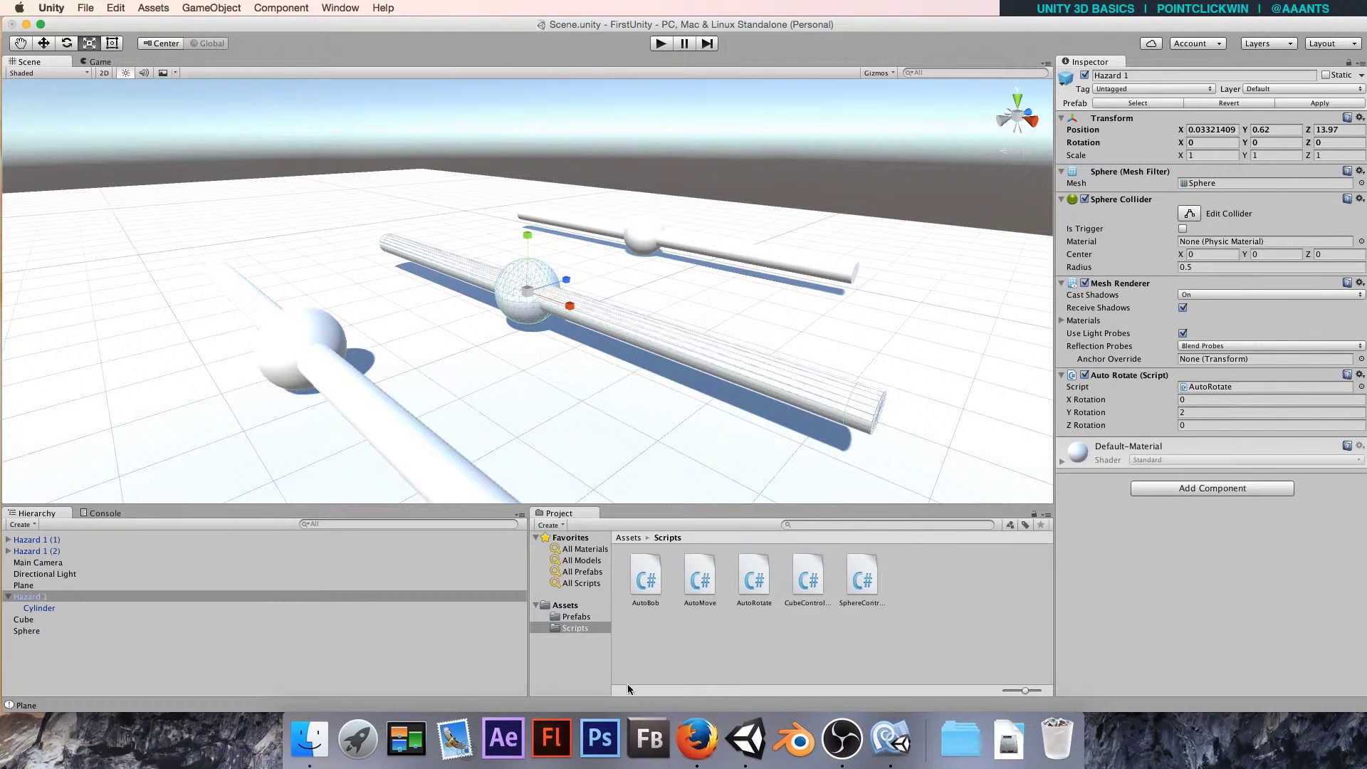
- Set the AutoRotate Y Rotation to 20 on the Hazard 1 prefab in the Prefabs folder and play-test it
{"action": "left_click", "coordinate": [576, 617]}
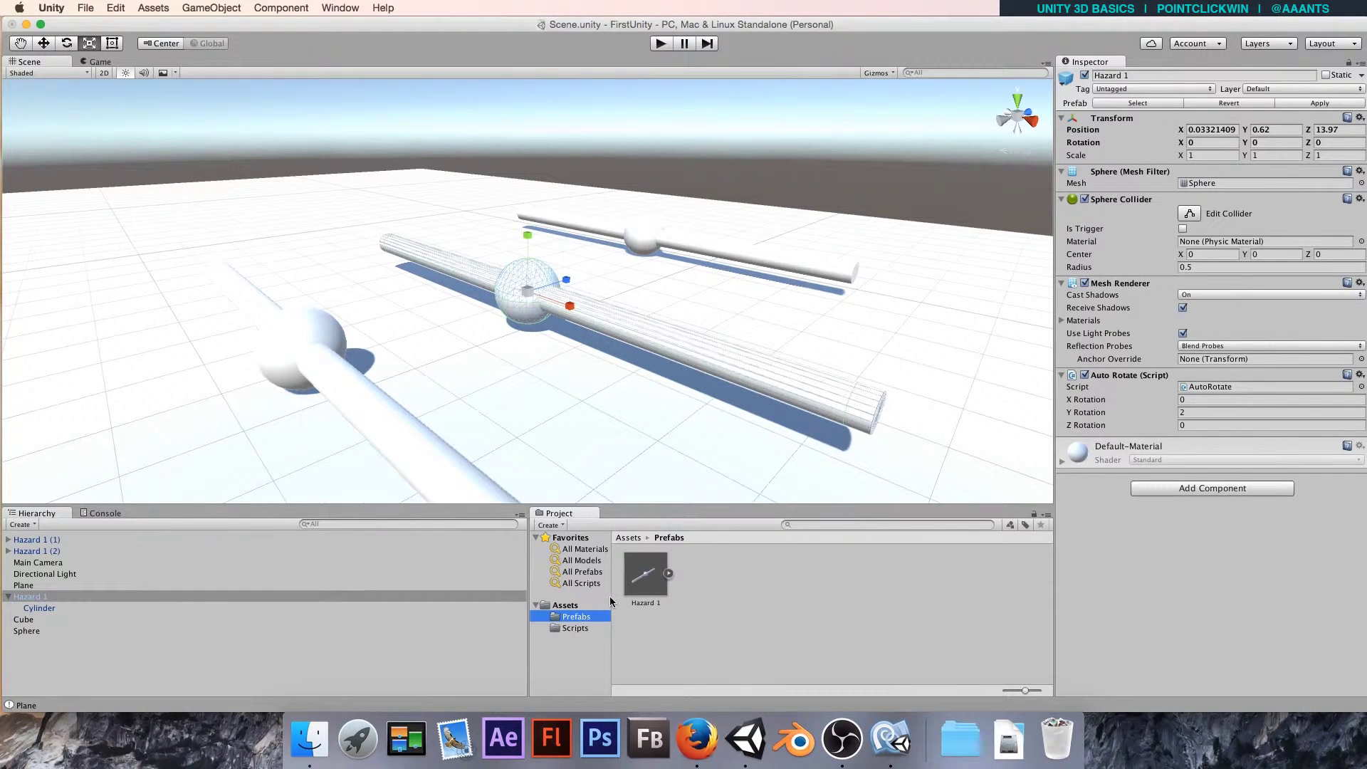
{"action": "left_click", "coordinate": [647, 578]}
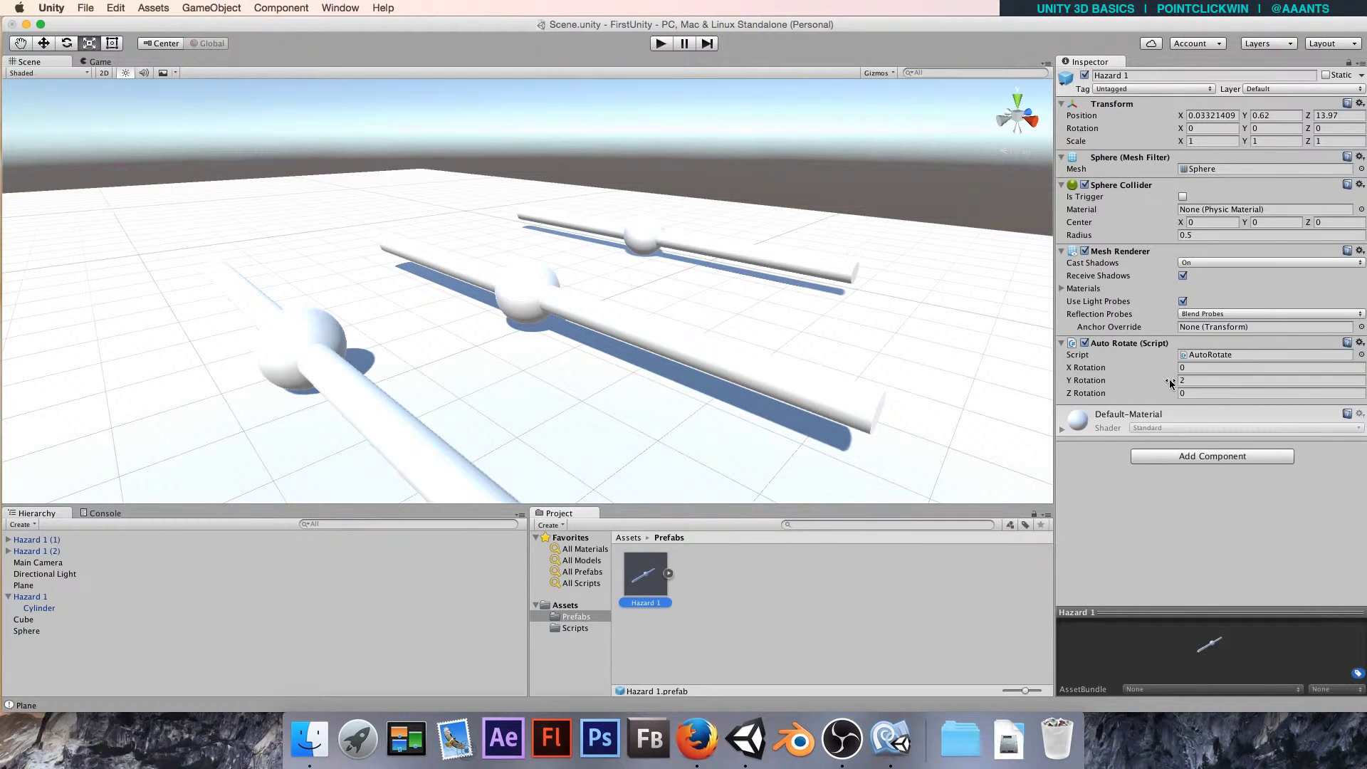
{"action": "left_click", "coordinate": [1200, 381]}
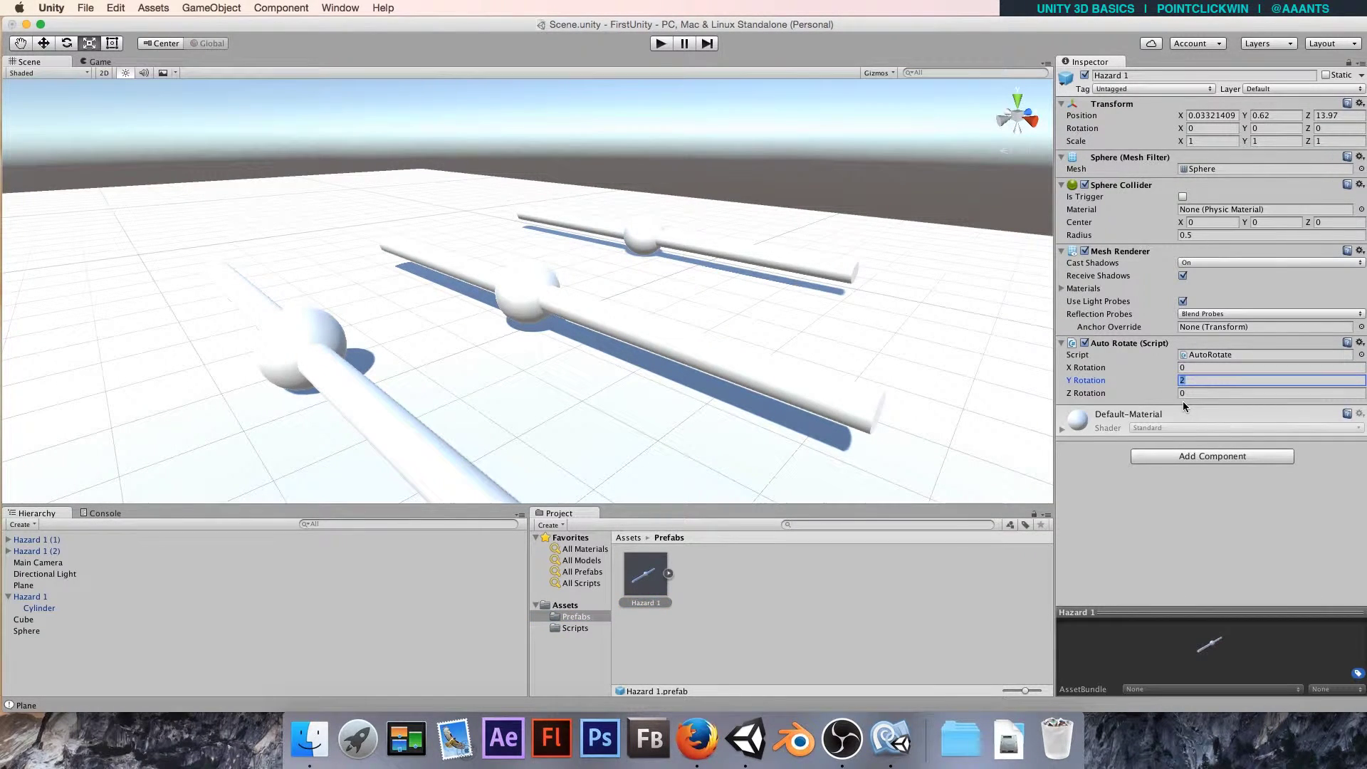
{"action": "left_click", "coordinate": [1165, 497]}
{"action": "left_click", "coordinate": [660, 45]}
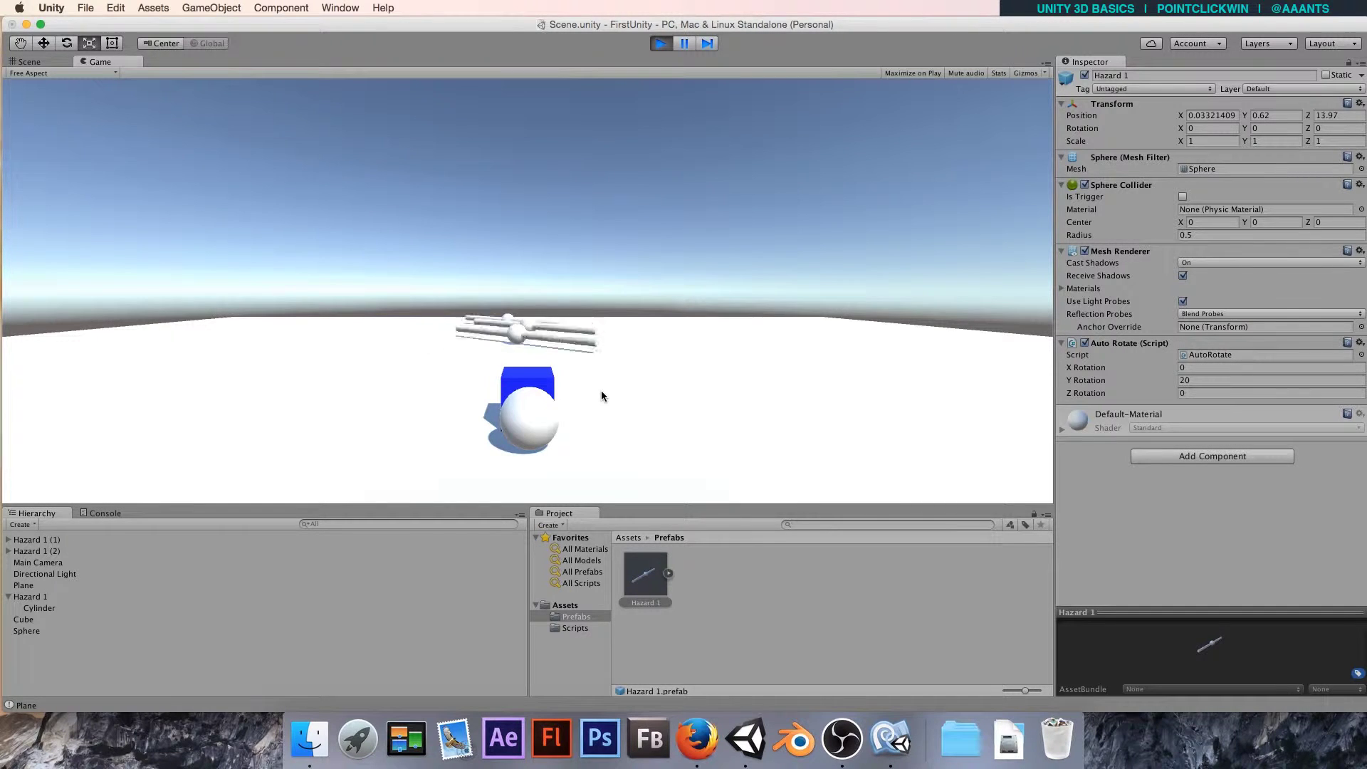
{"action": "left_click", "coordinate": [660, 44]}
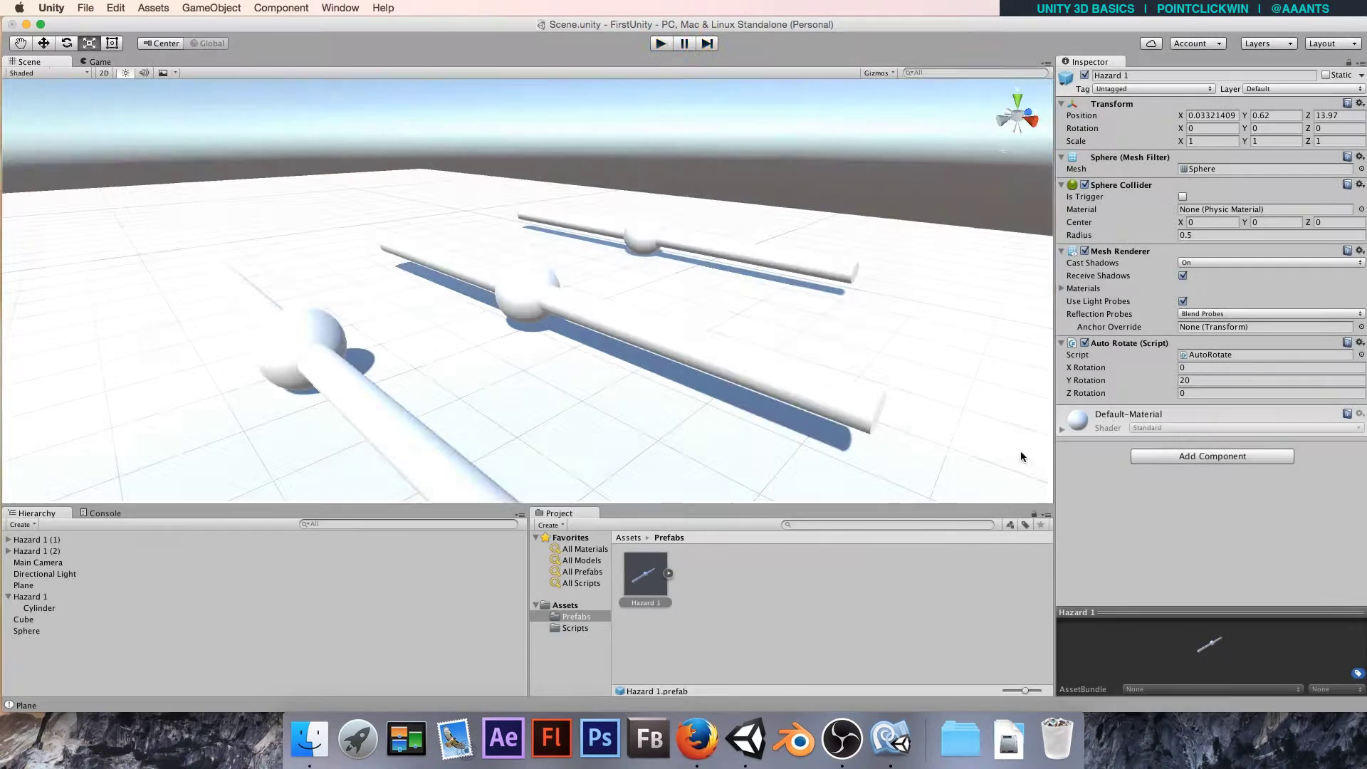
- Set the Hazard 1 prefab's Y Rotation to 1 and play-test, rolling the sphere left and forward towards the hazards
{"action": "left_click", "coordinate": [1197, 381]}
{"action": "type", "text": "1"}
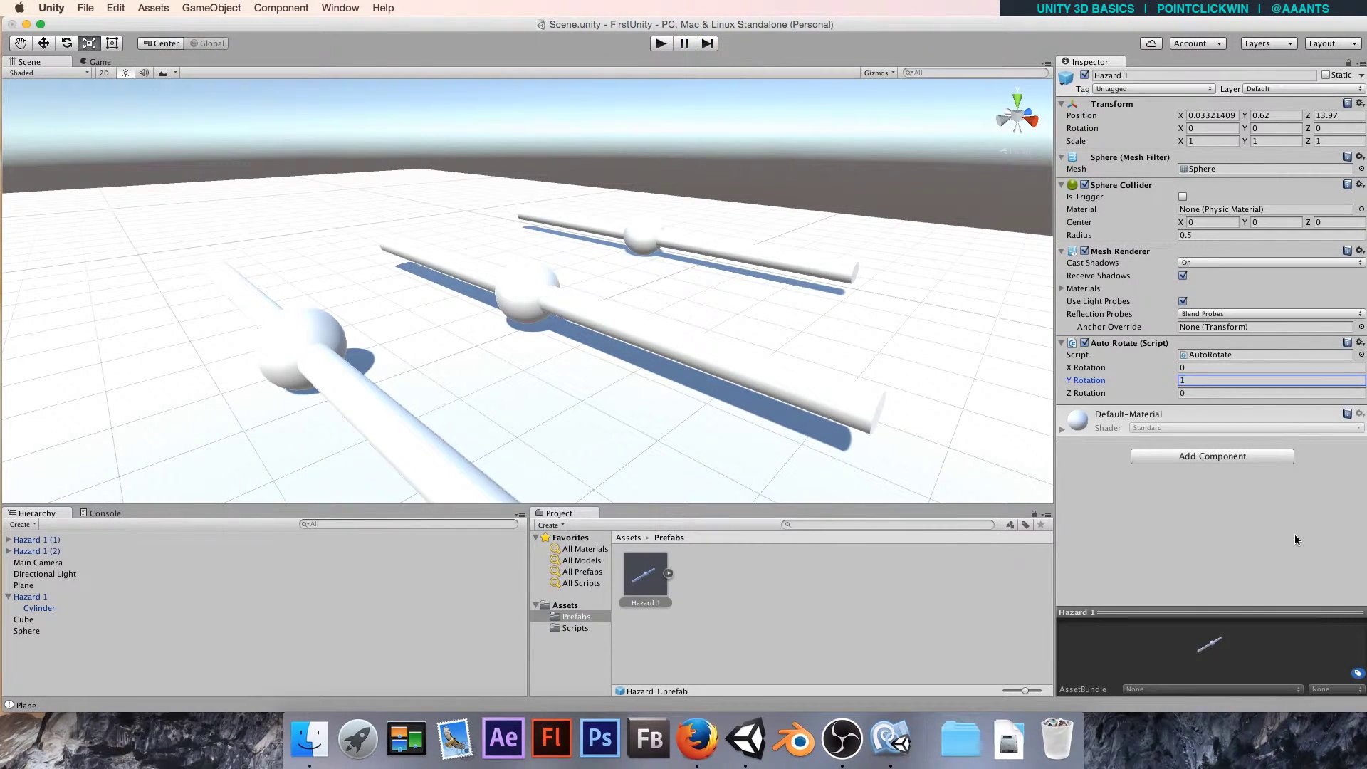
{"action": "left_click", "coordinate": [666, 46]}
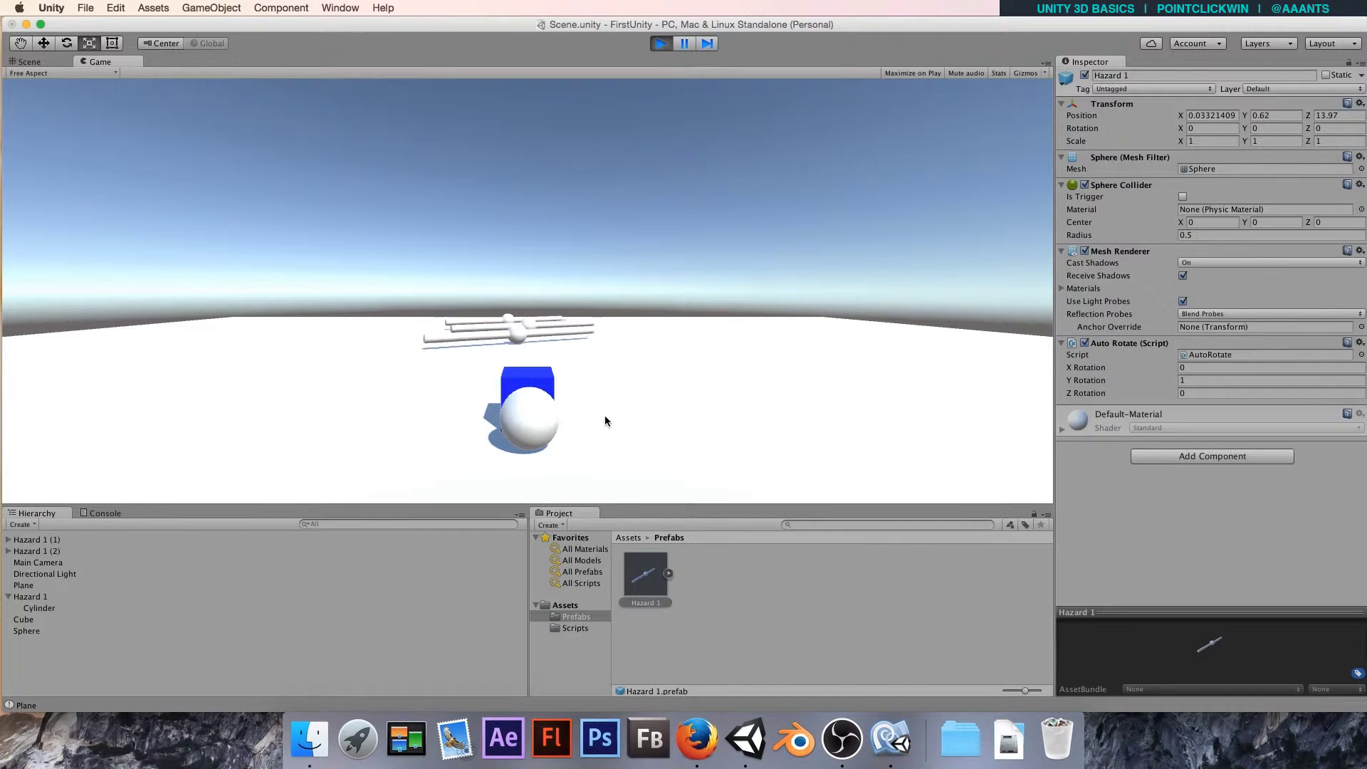
{"action": "key", "text": "Left"}
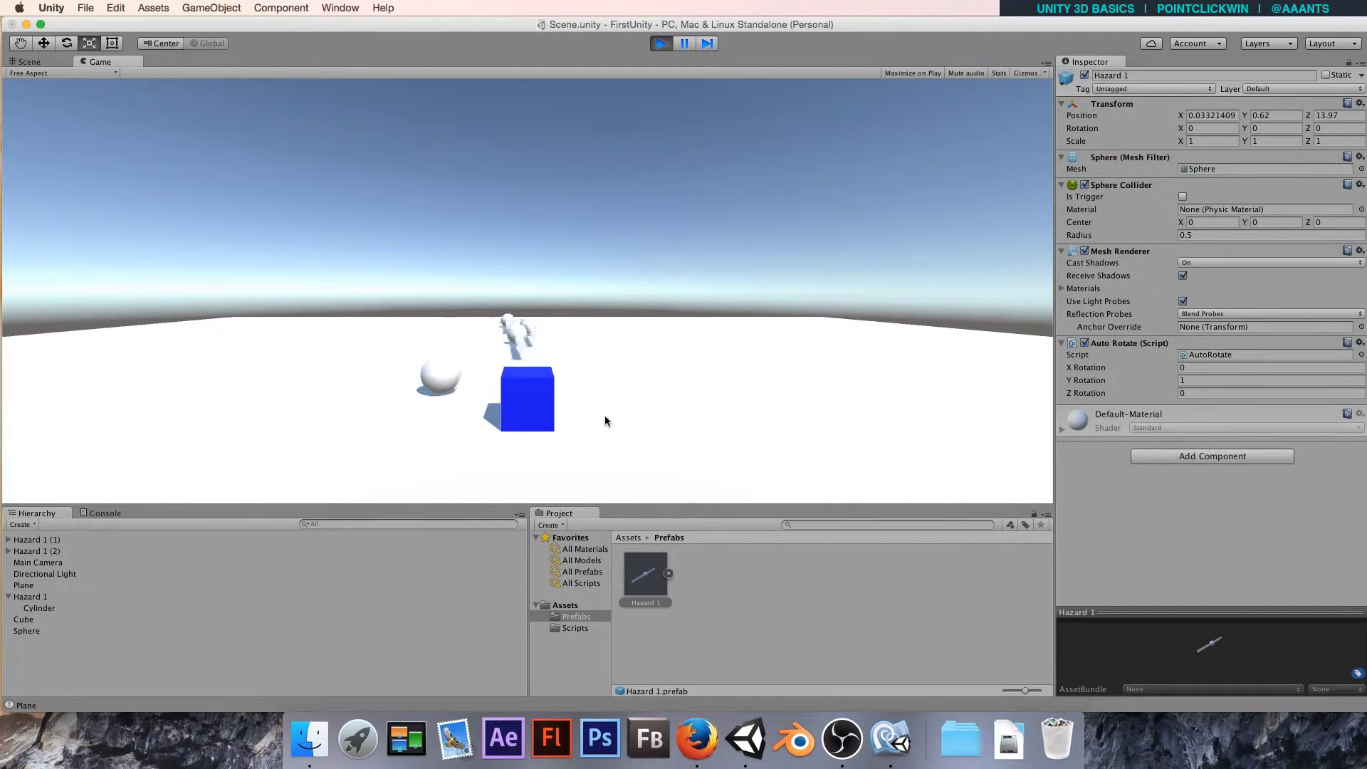
{"action": "key", "text": "Up"}
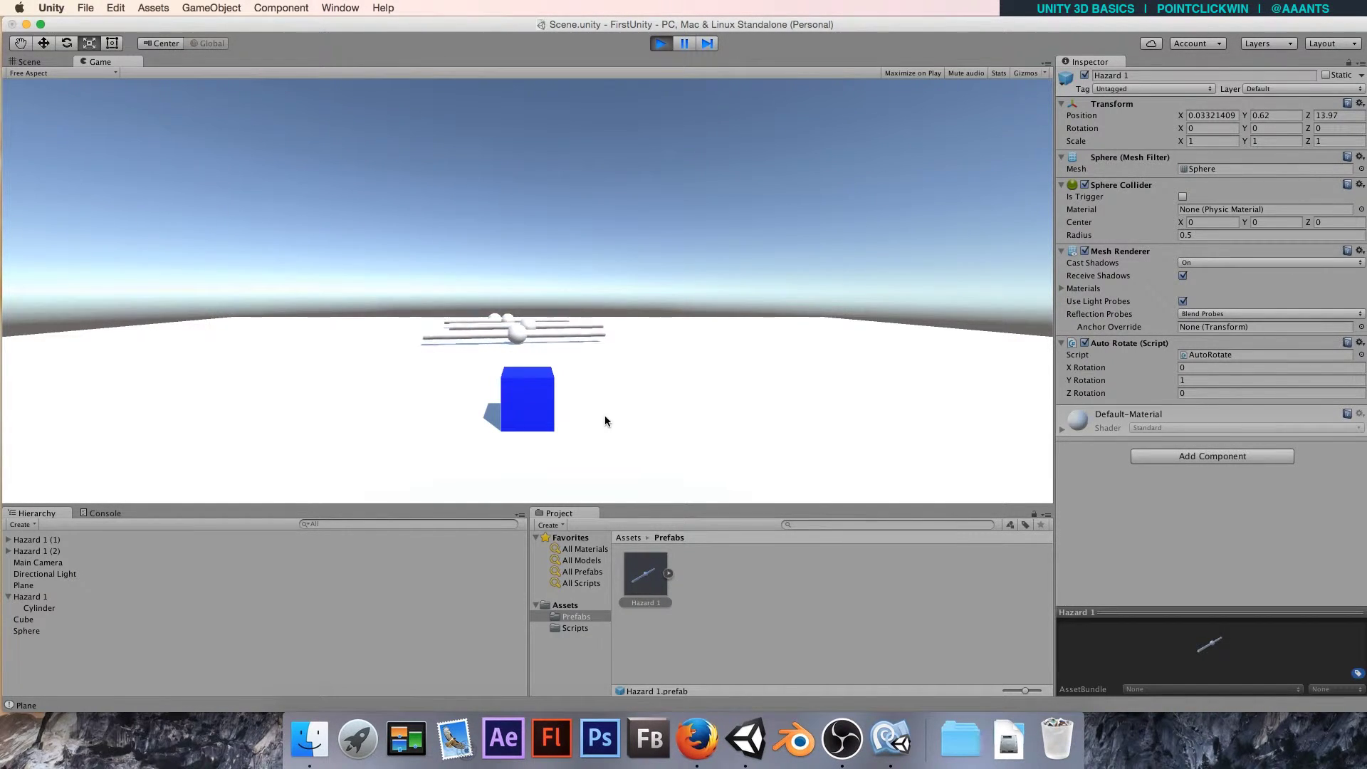
{"action": "left_click", "coordinate": [660, 43]}
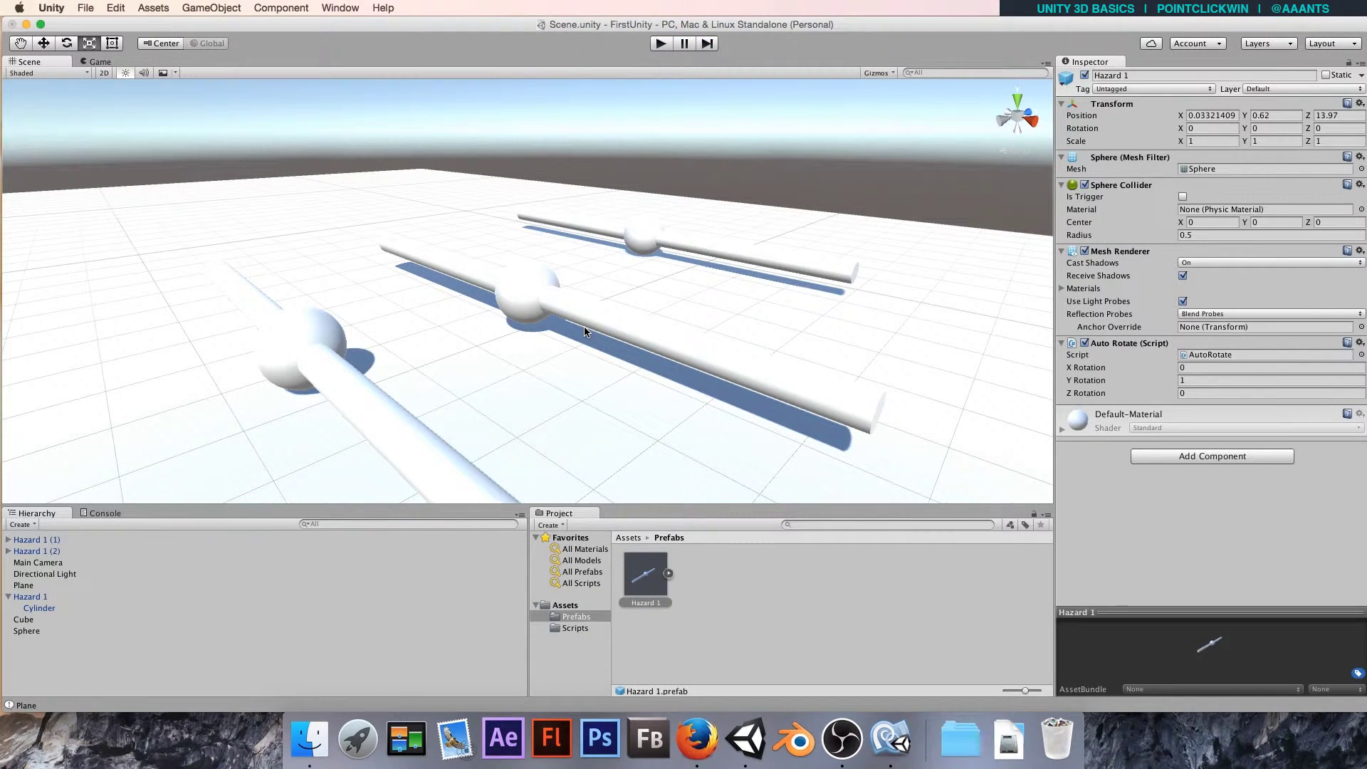
- Create a folder named Materials directly inside the Assets folder
{"action": "left_click", "coordinate": [726, 643]}
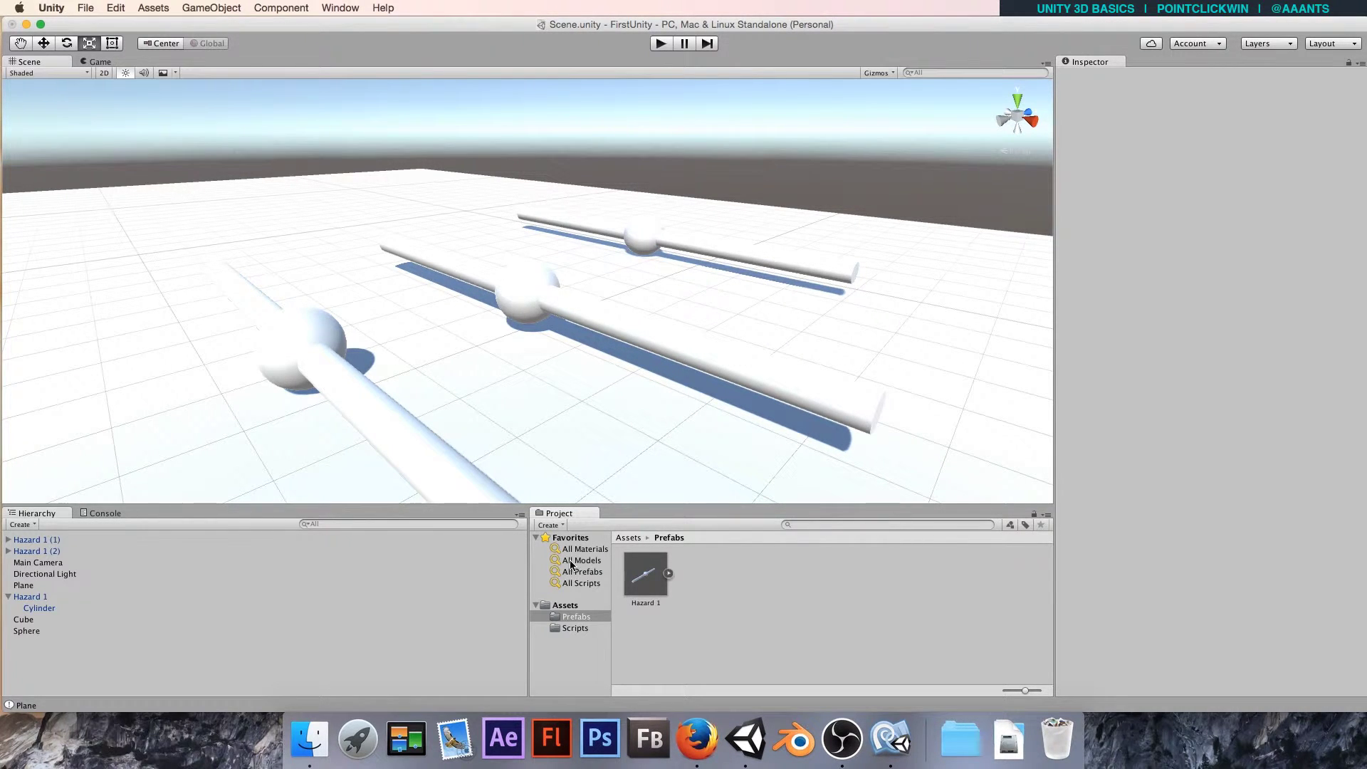
{"action": "left_click", "coordinate": [561, 606]}
{"action": "right_click", "coordinate": [775, 600]}
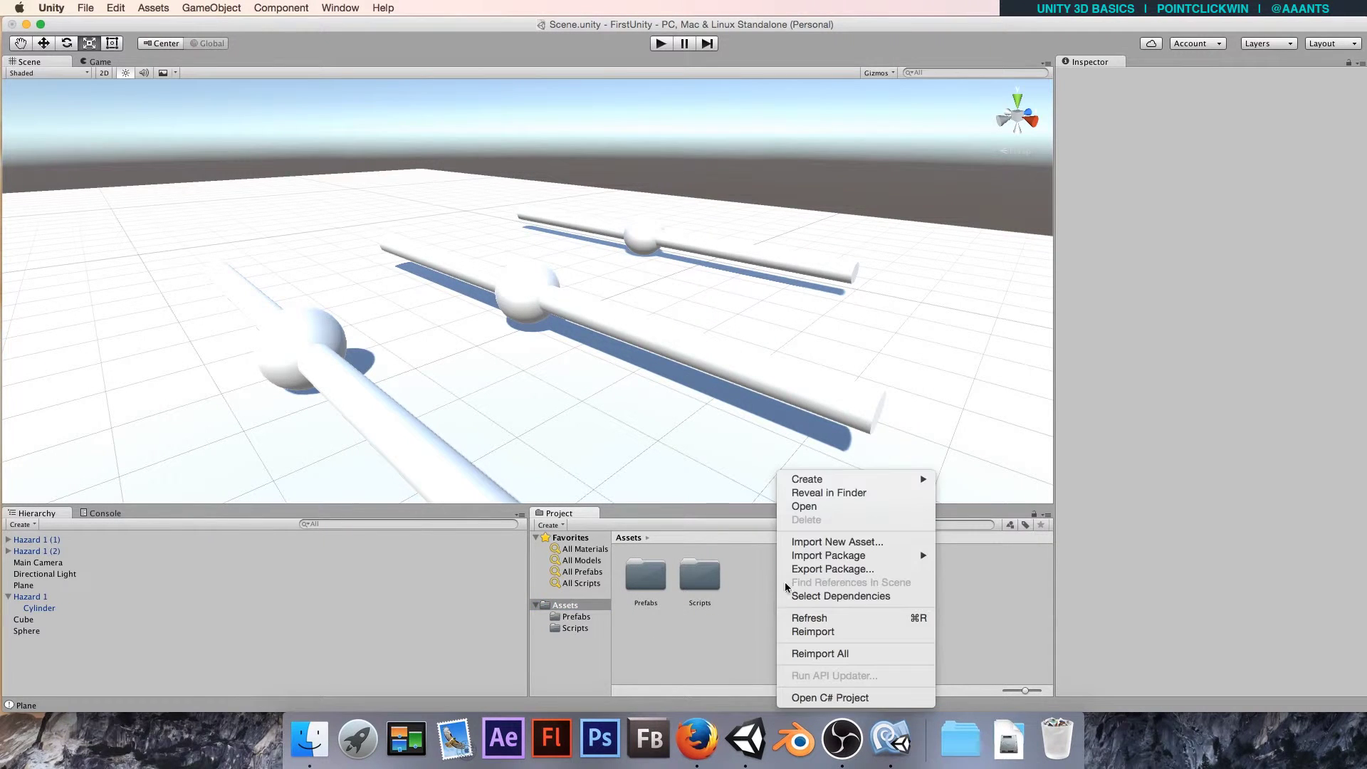
{"action": "mouse_move", "coordinate": [803, 478]}
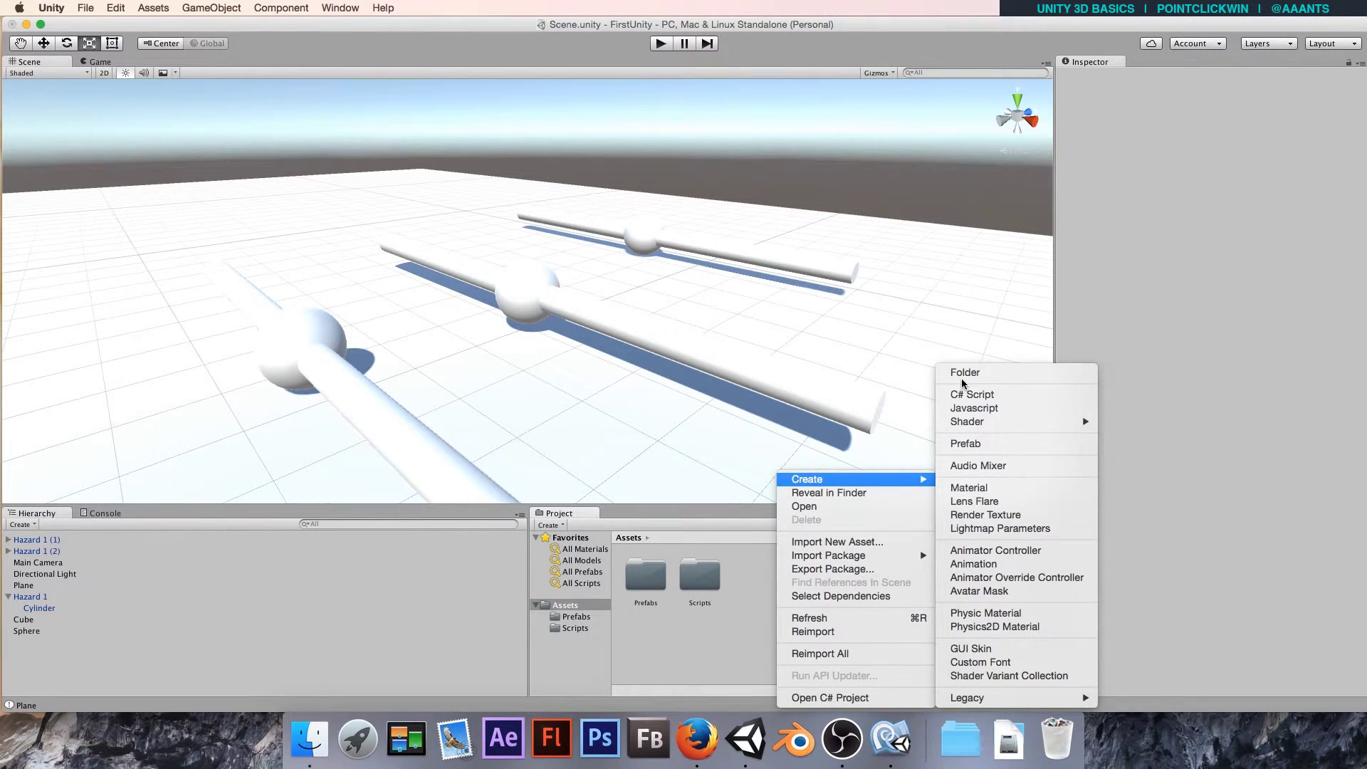
{"action": "key", "text": "Escape"}
{"action": "right_click", "coordinate": [783, 634]}
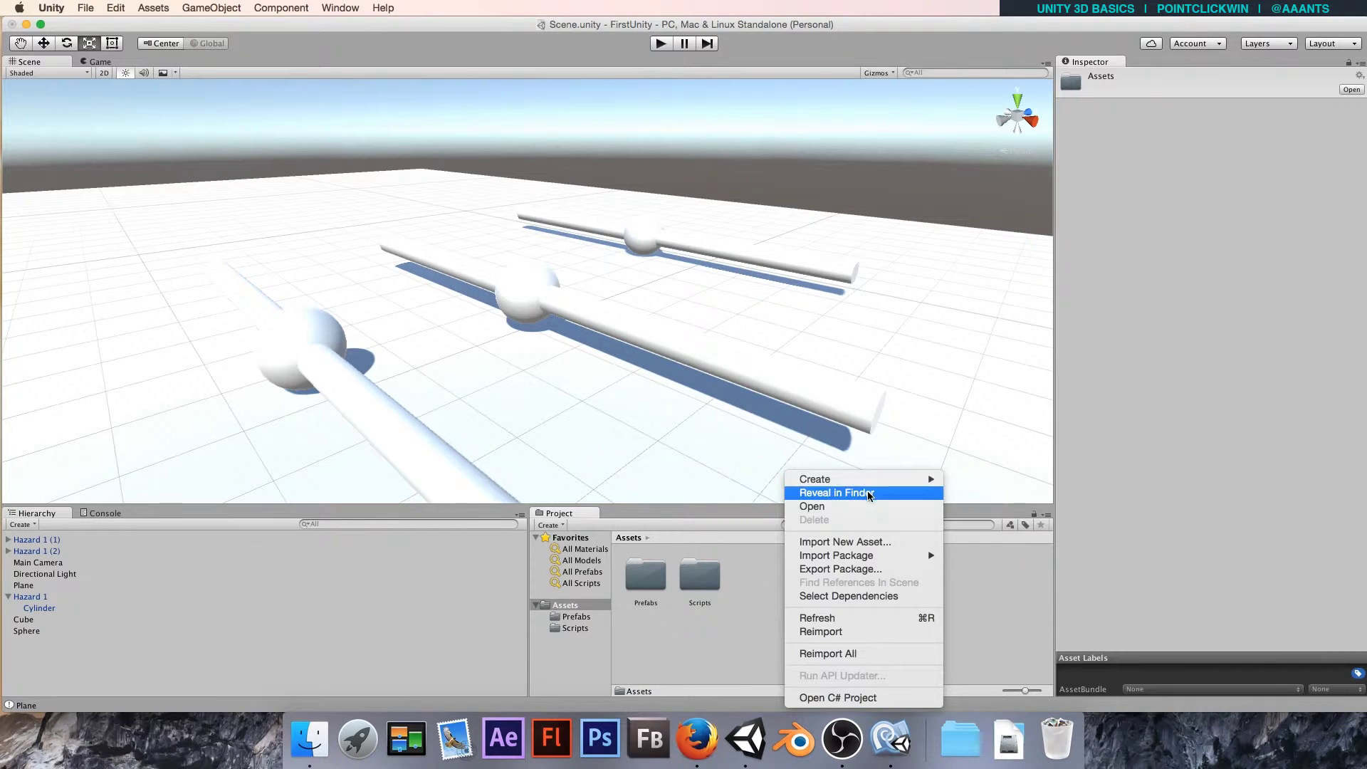
{"action": "mouse_move", "coordinate": [855, 478]}
{"action": "left_click", "coordinate": [976, 377]}
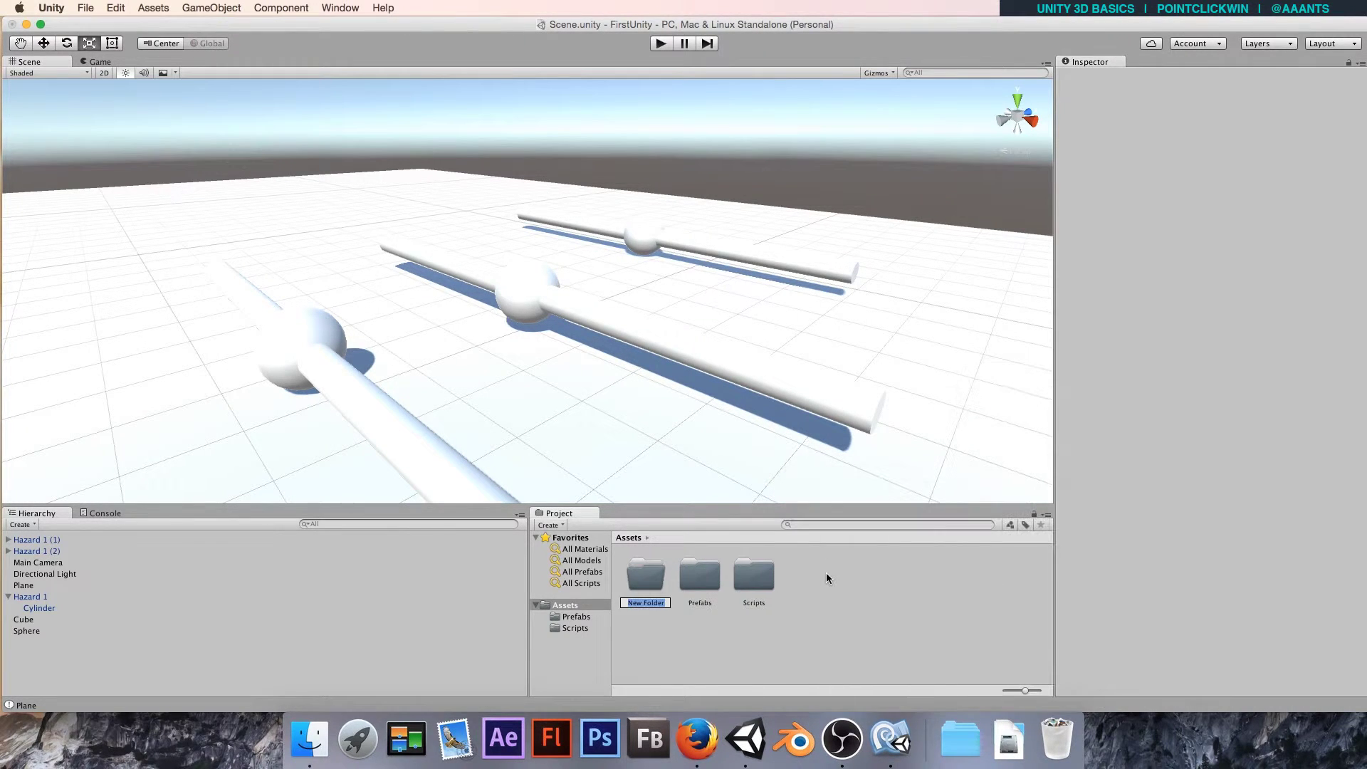
{"action": "type", "text": "Materials"}
{"action": "key", "text": "Return"}
- Create a material named Hazard inside the Materials folder
{"action": "double_click", "coordinate": [645, 574]}
{"action": "right_click", "coordinate": [645, 574]}
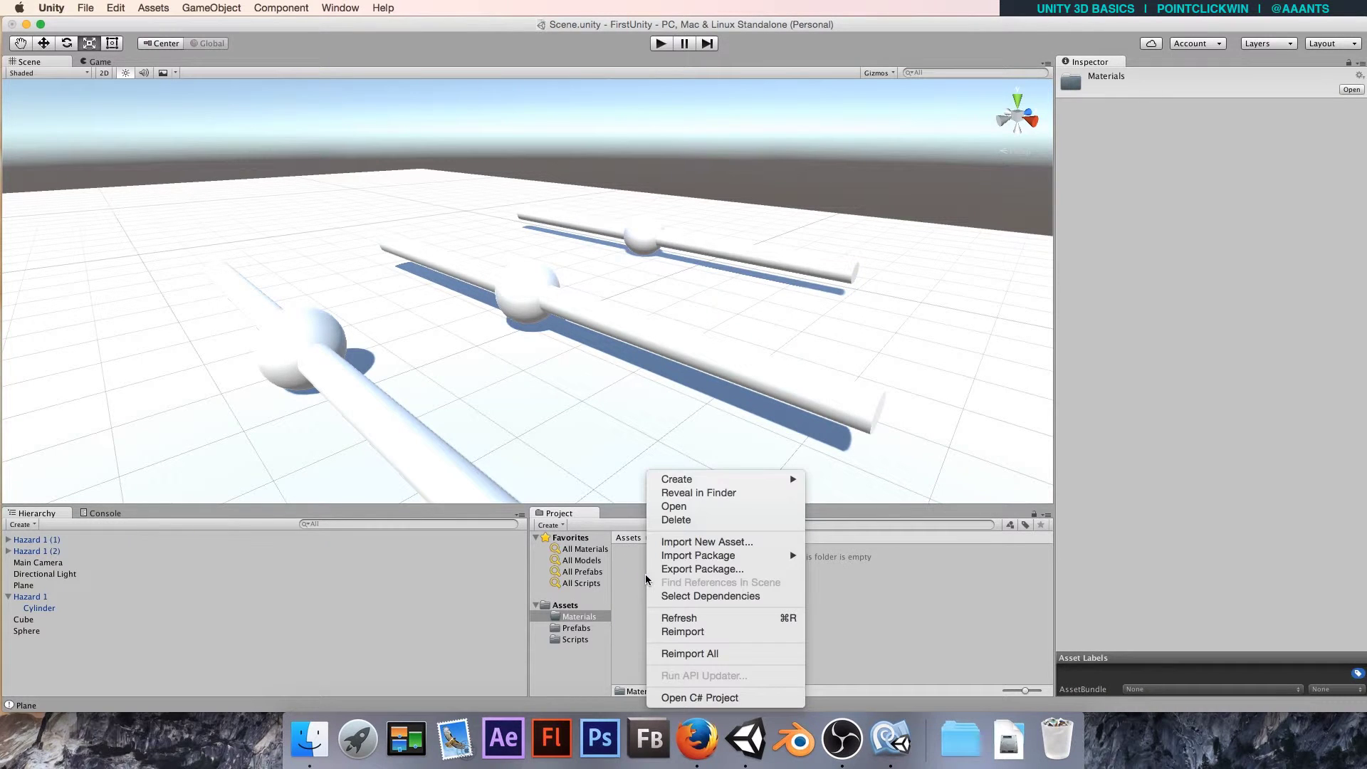
{"action": "mouse_move", "coordinate": [712, 479]}
{"action": "left_click", "coordinate": [864, 490]}
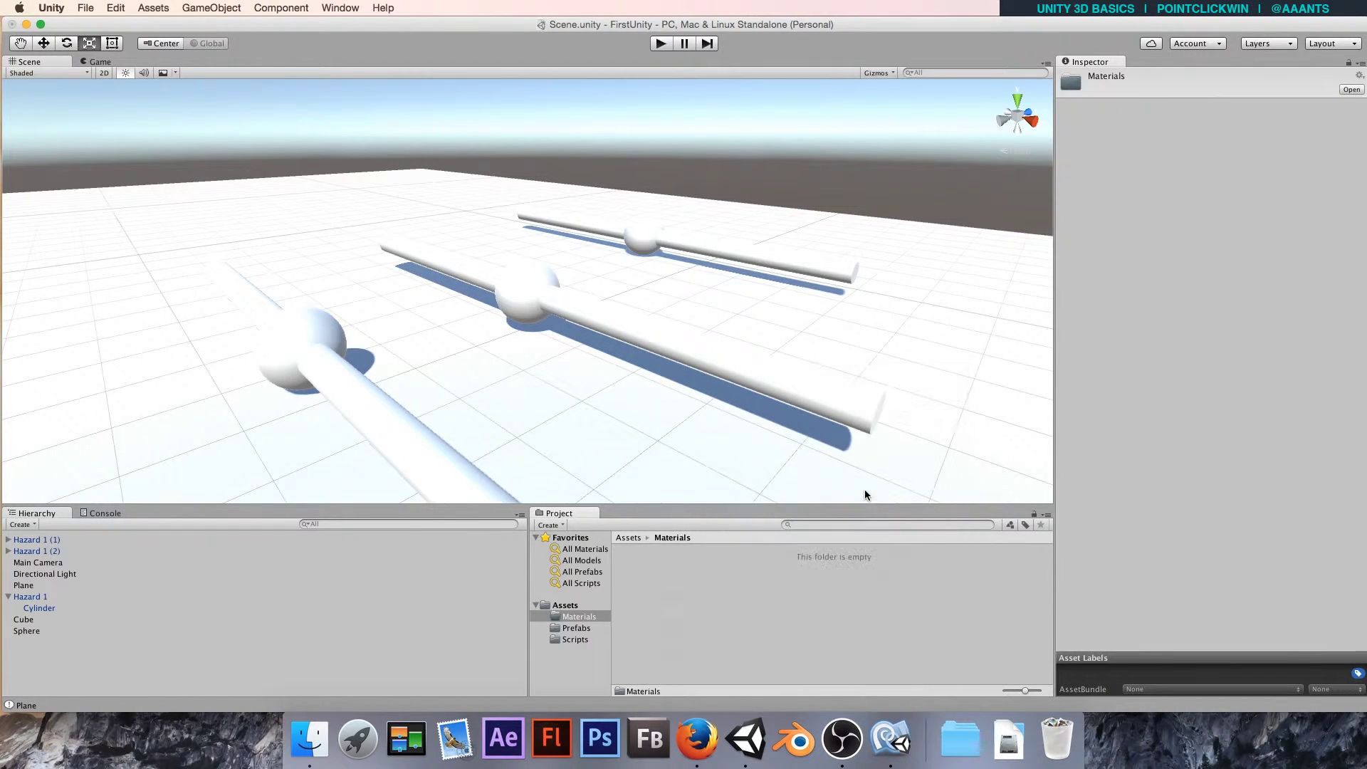
{"action": "type", "text": "Ha"}
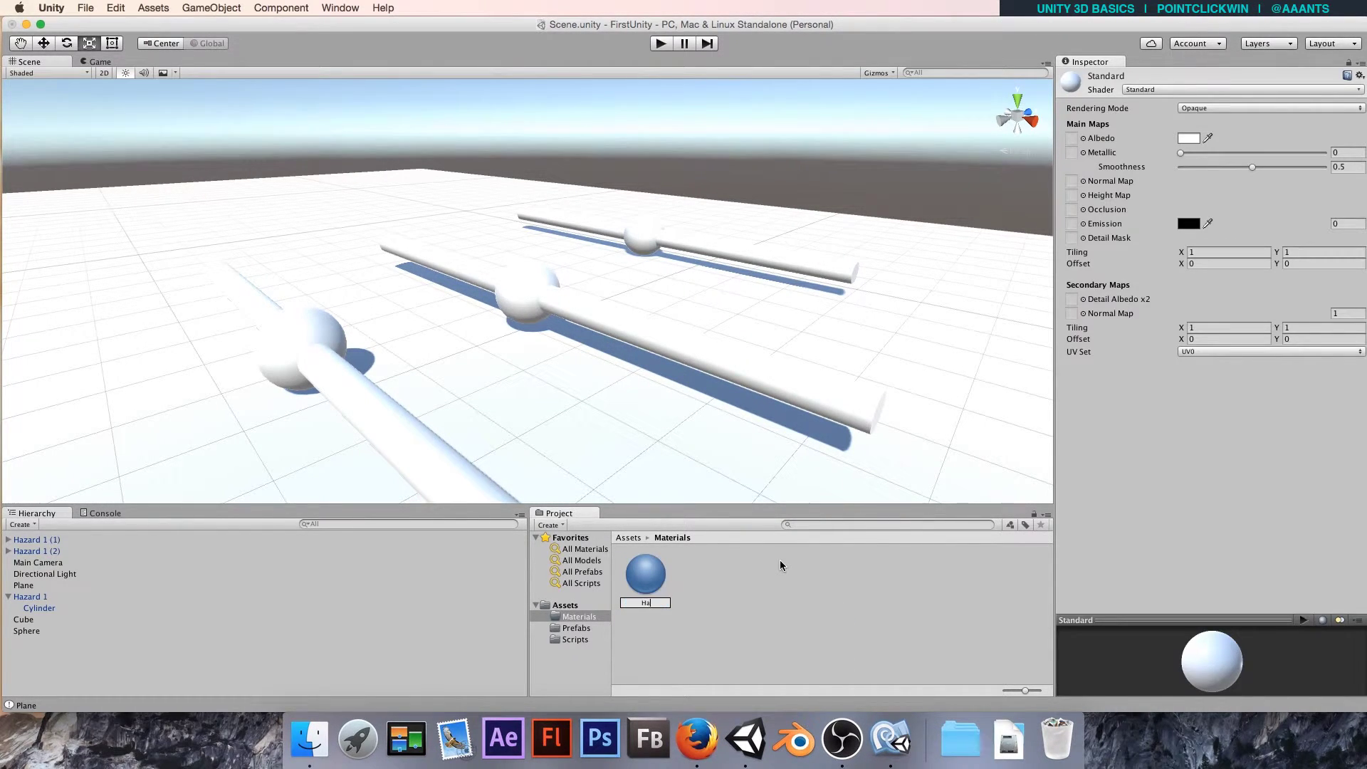
{"action": "type", "text": "zard"}
{"action": "key", "text": "Return"}
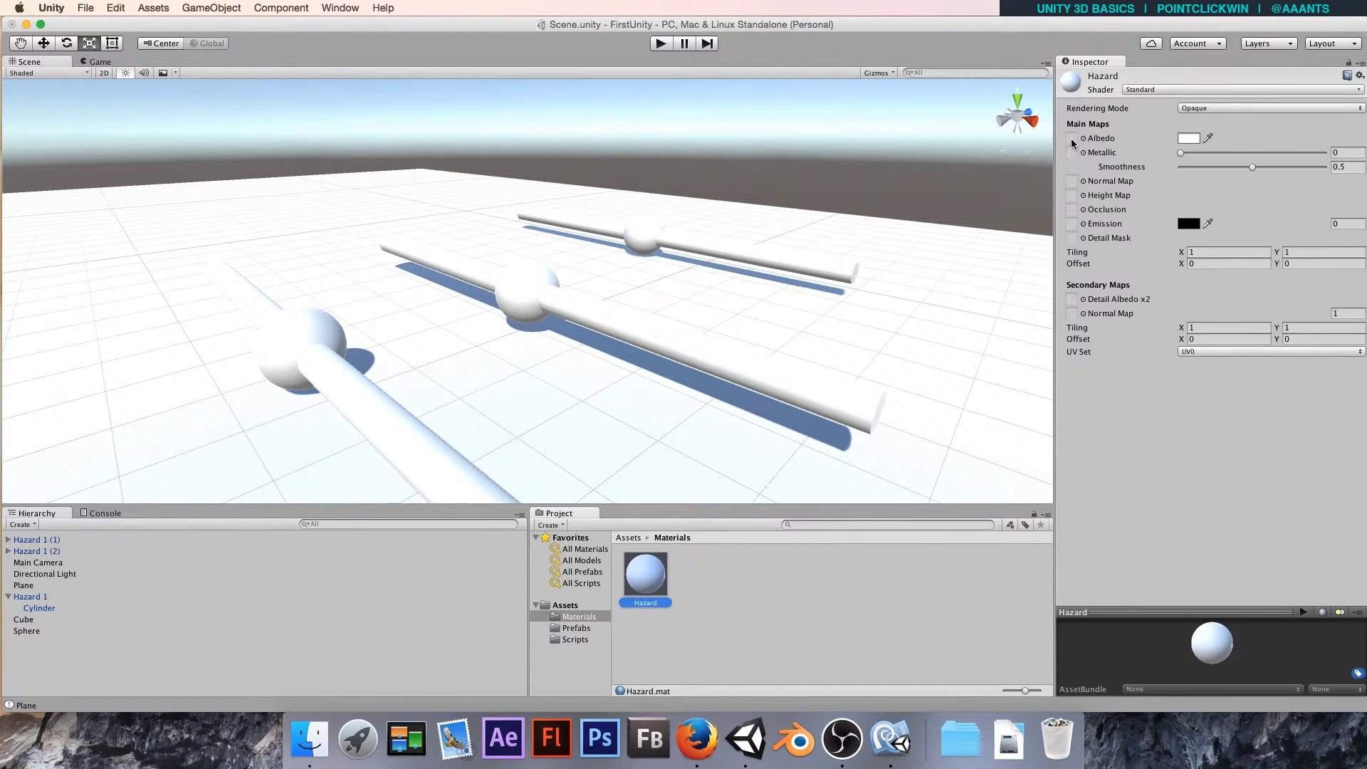
- Set the Hazard material's Albedo colour to a light red
{"action": "left_click", "coordinate": [1189, 141]}
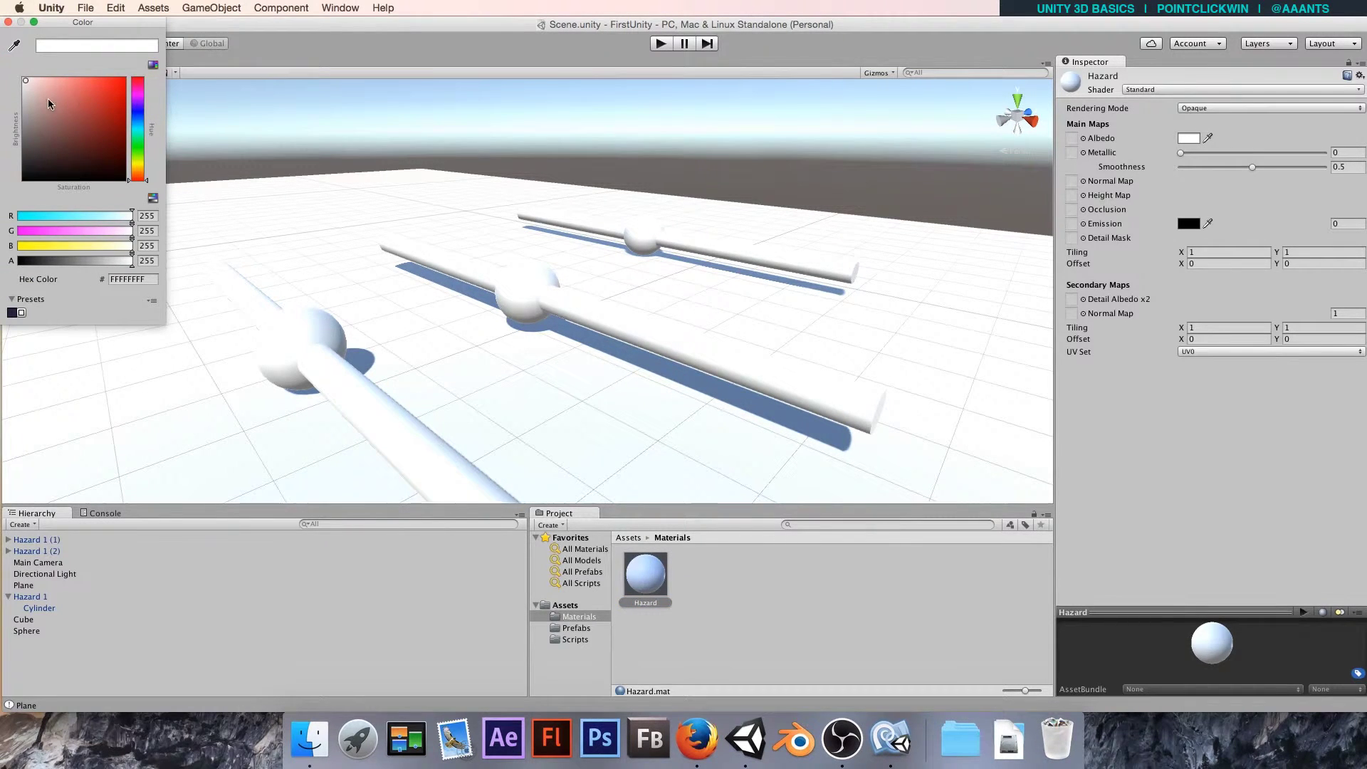
{"action": "left_click_drag", "start_coordinate": [51, 105], "coordinate": [87, 81]}
{"action": "left_click", "coordinate": [8, 22]}
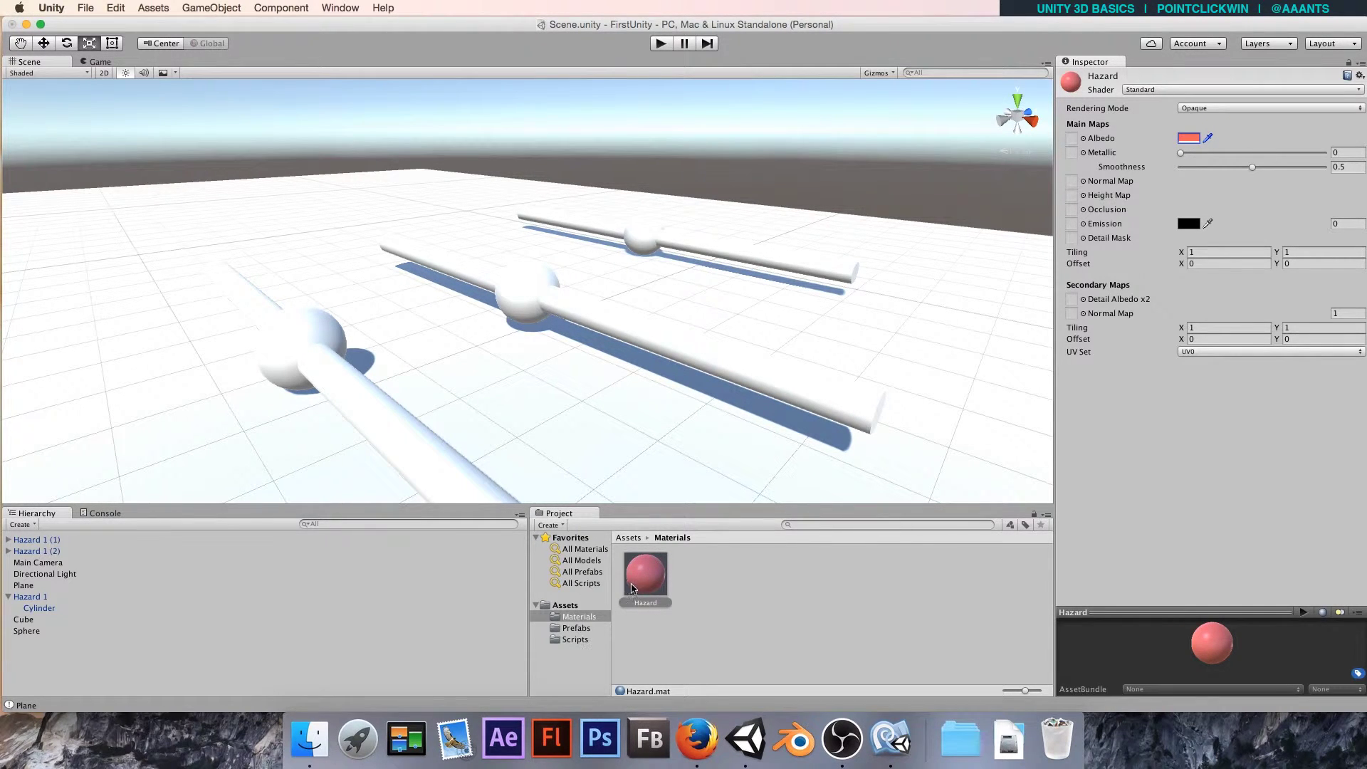
- Assign the Hazard material to the middle hazard's sphere and cylinder and apply the change to the Hazard 1 prefab
{"action": "left_click_drag", "start_coordinate": [643, 580], "coordinate": [547, 318]}
{"action": "left_click", "coordinate": [510, 290]}
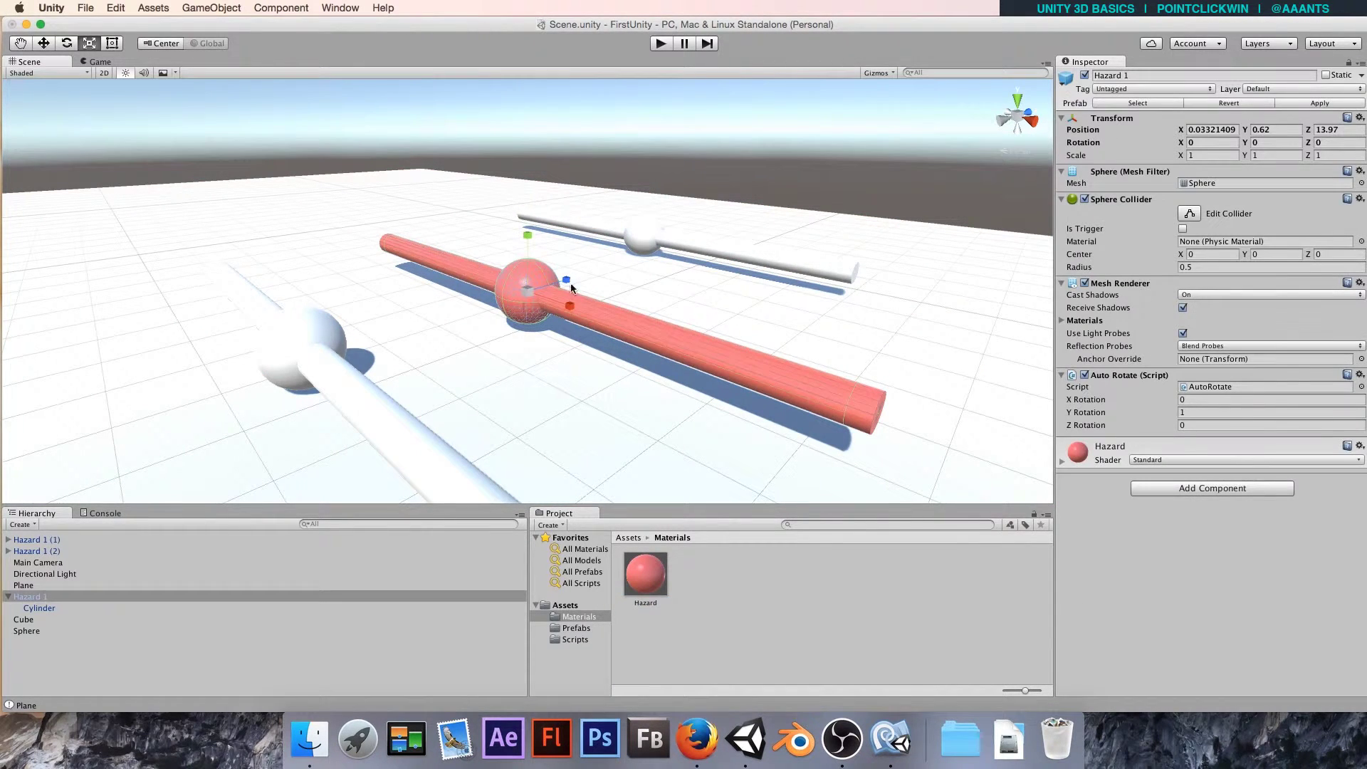
{"action": "left_click", "coordinate": [1310, 104]}
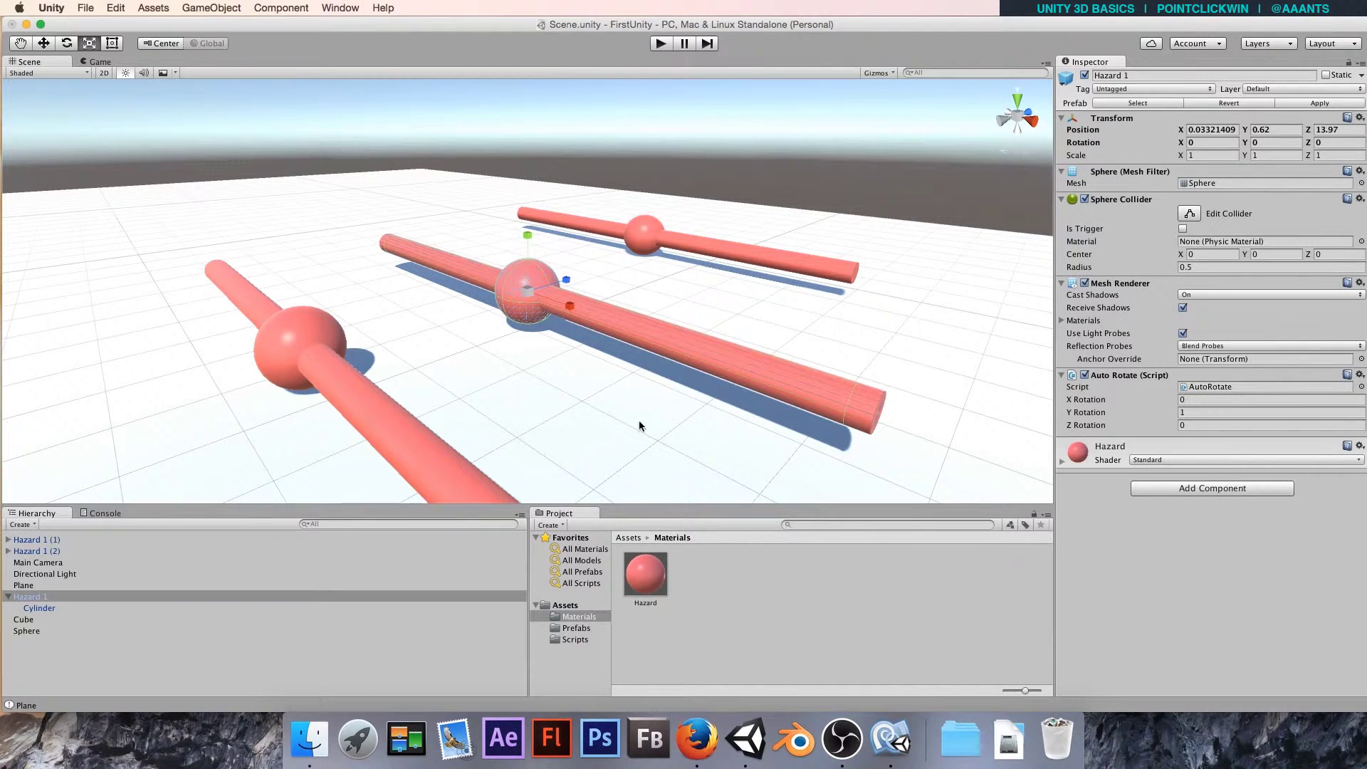
- With the middle hazard's sphere and cylinder selected, add a new tag named Enemy to the project's tag list
{"action": "left_click", "coordinate": [570, 607]}
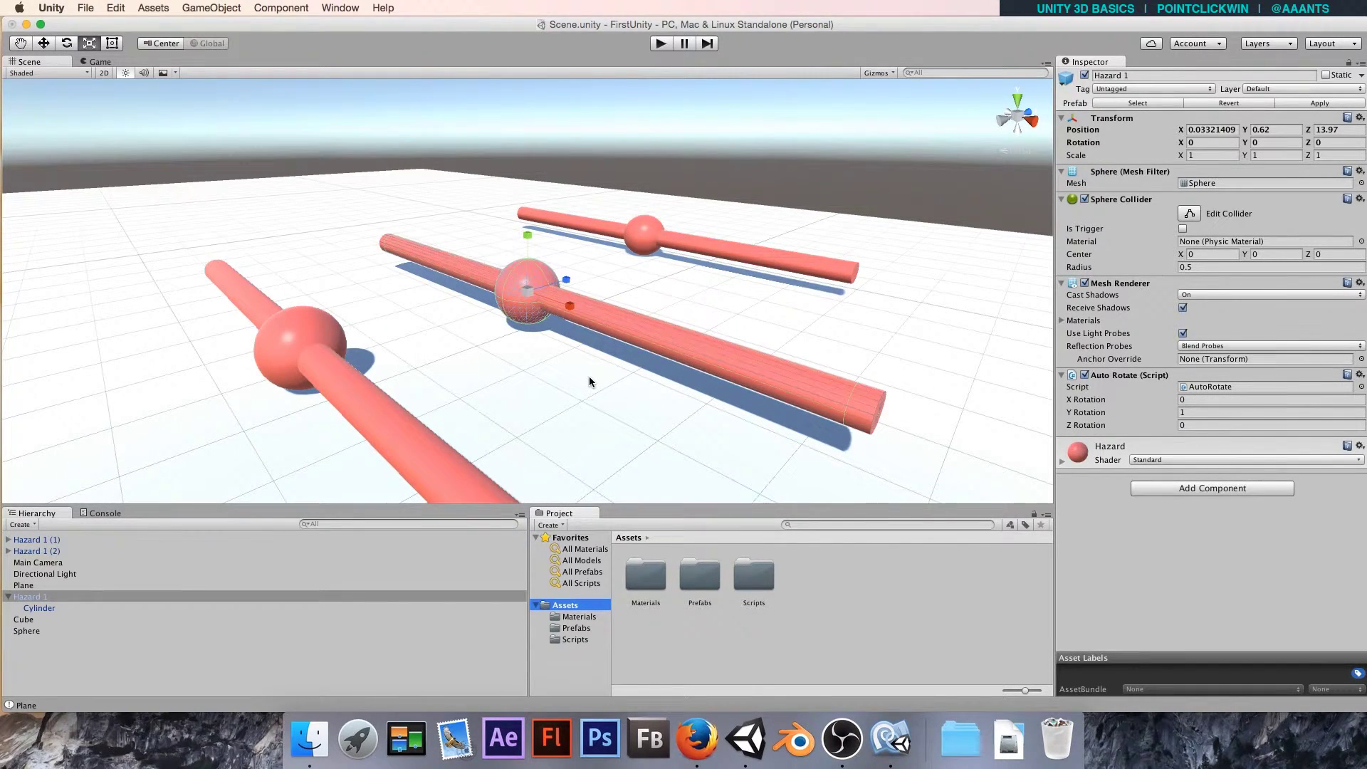
{"action": "left_click", "coordinate": [515, 282]}
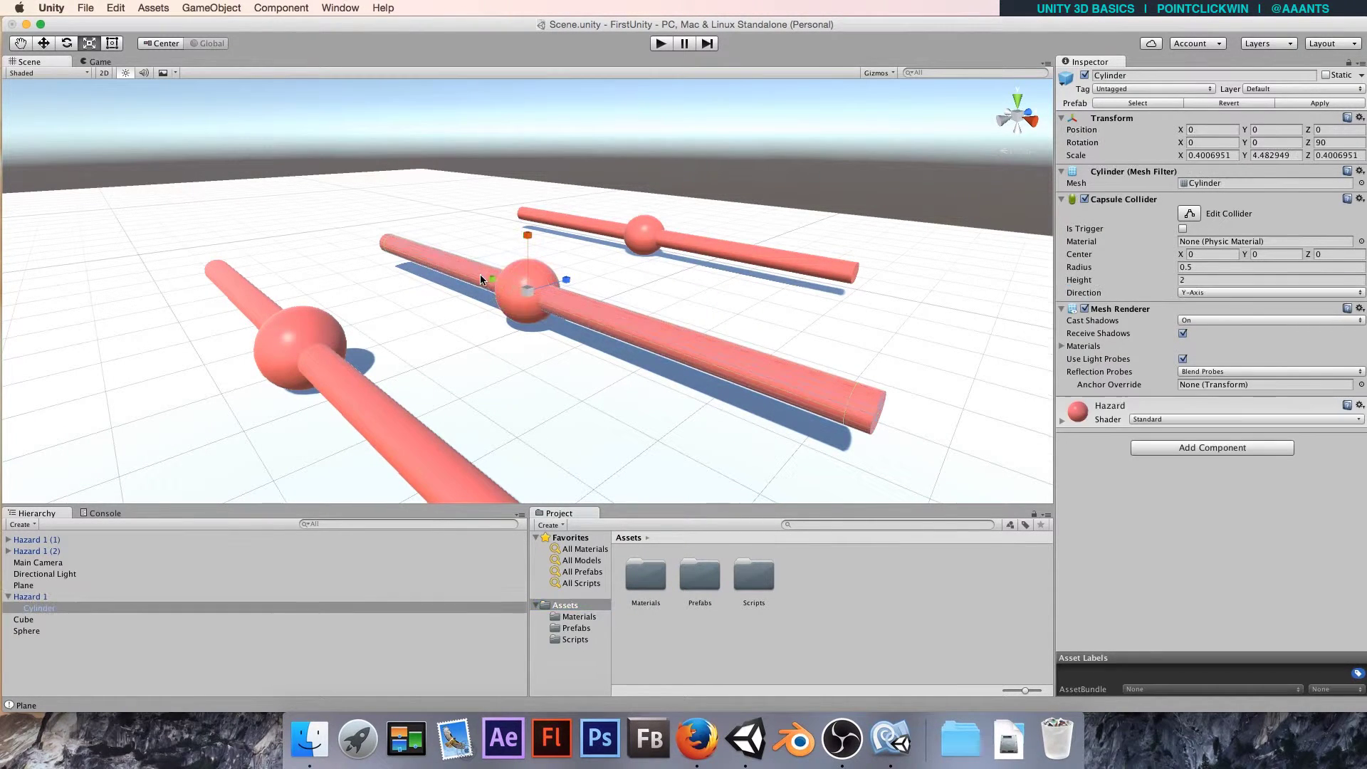
{"action": "left_click", "coordinate": [469, 266]}
{"action": "left_click", "coordinate": [611, 319]}
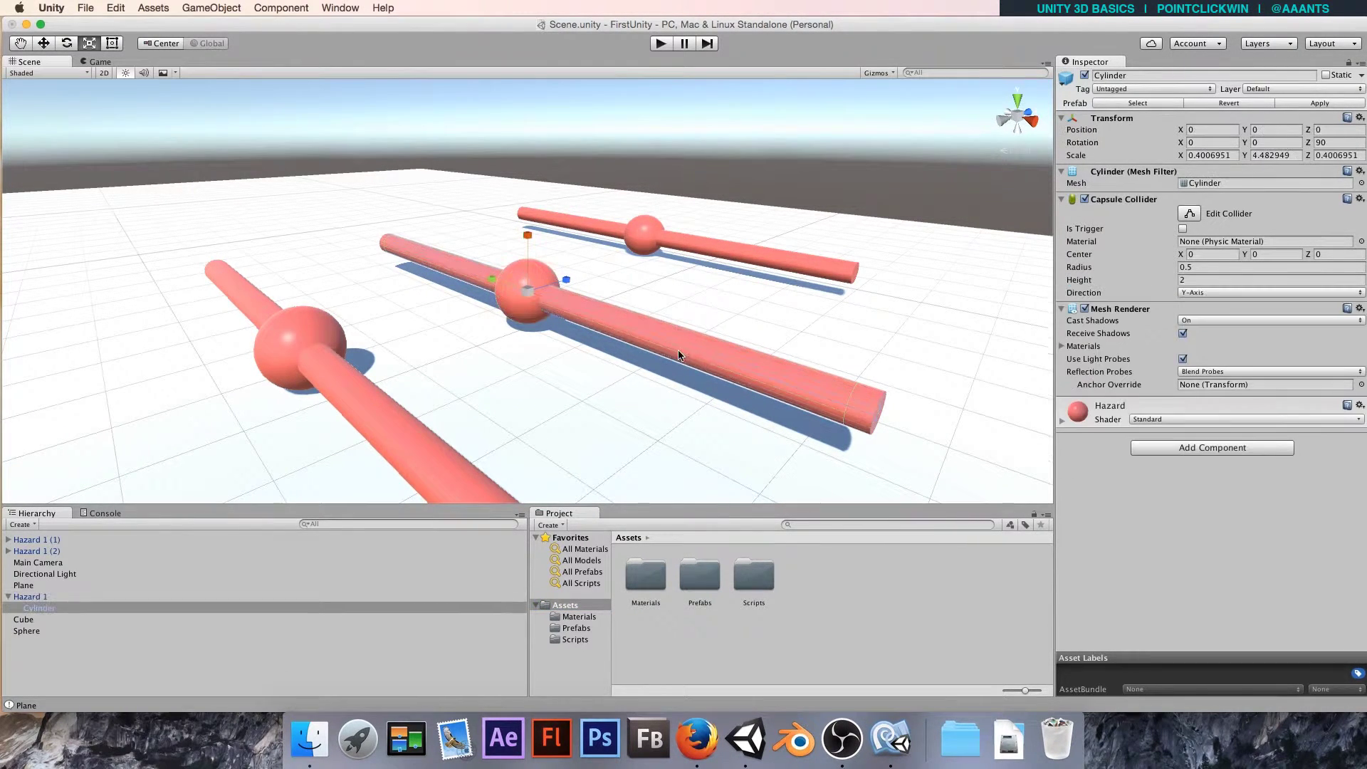
{"action": "left_click", "coordinate": [516, 277]}
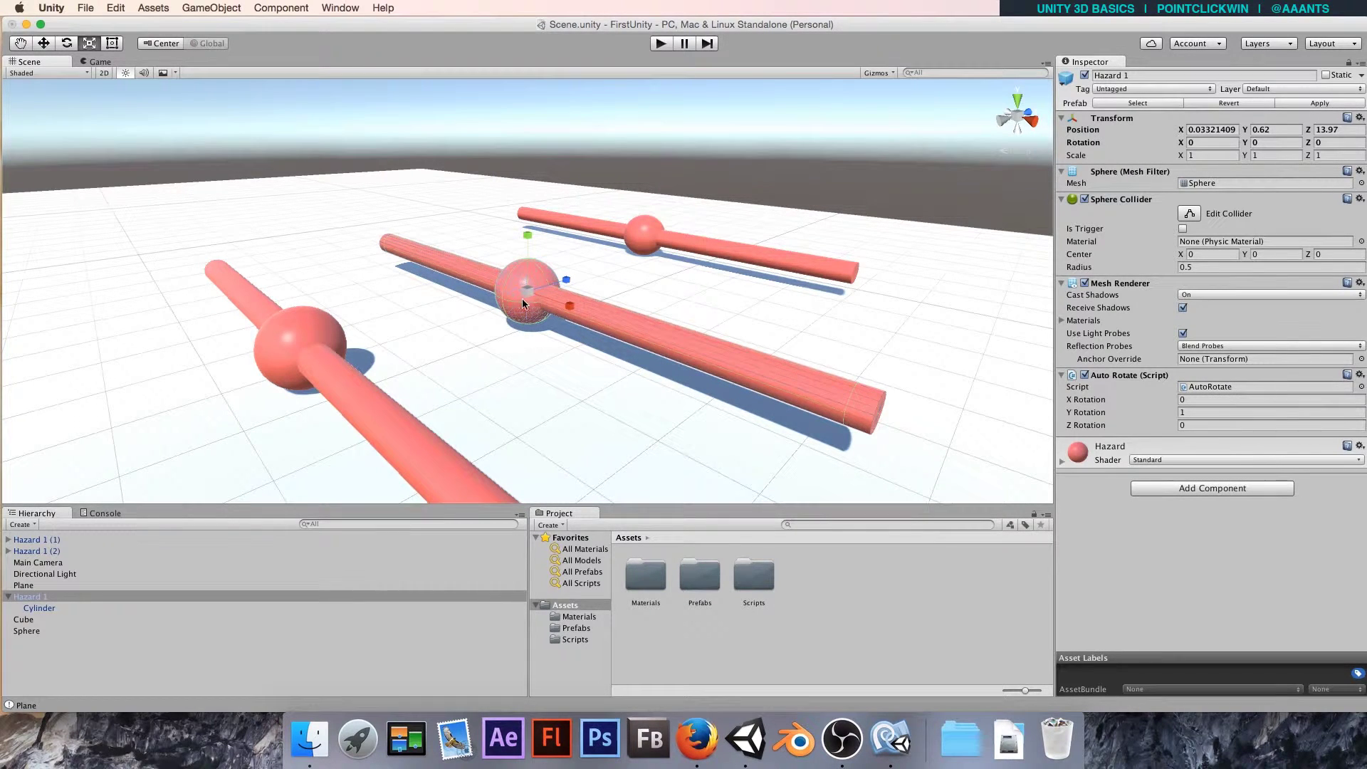
{"action": "left_click", "coordinate": [613, 324], "text": "shift"}
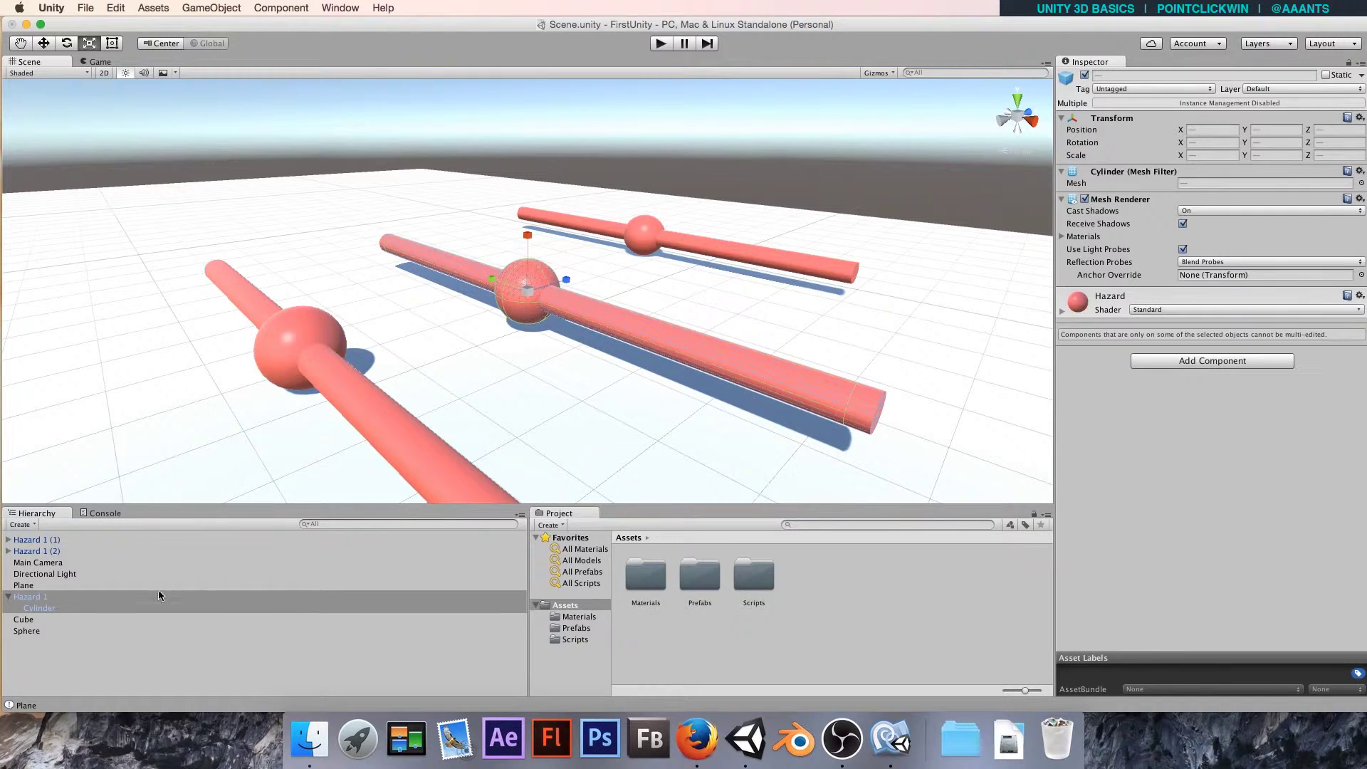
{"action": "left_click", "coordinate": [1139, 89]}
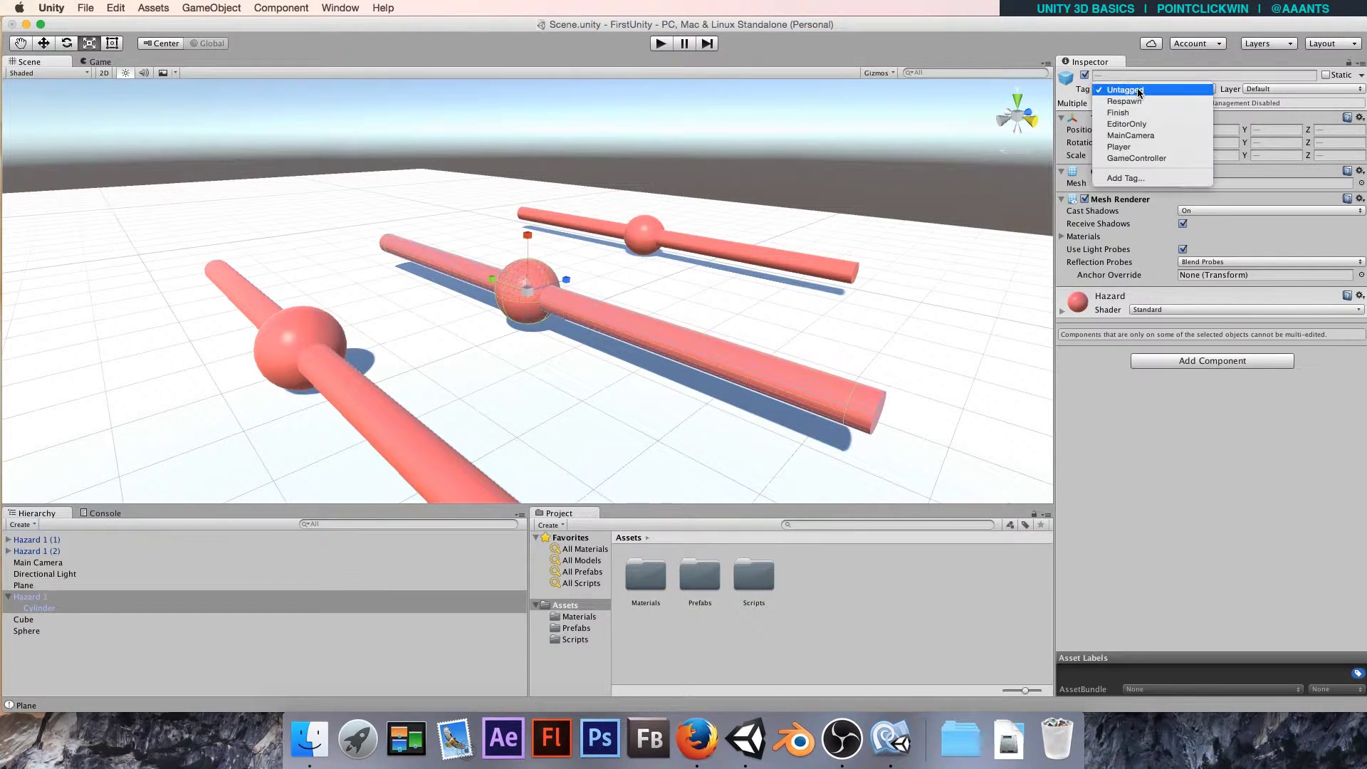
{"action": "left_click", "coordinate": [1131, 178]}
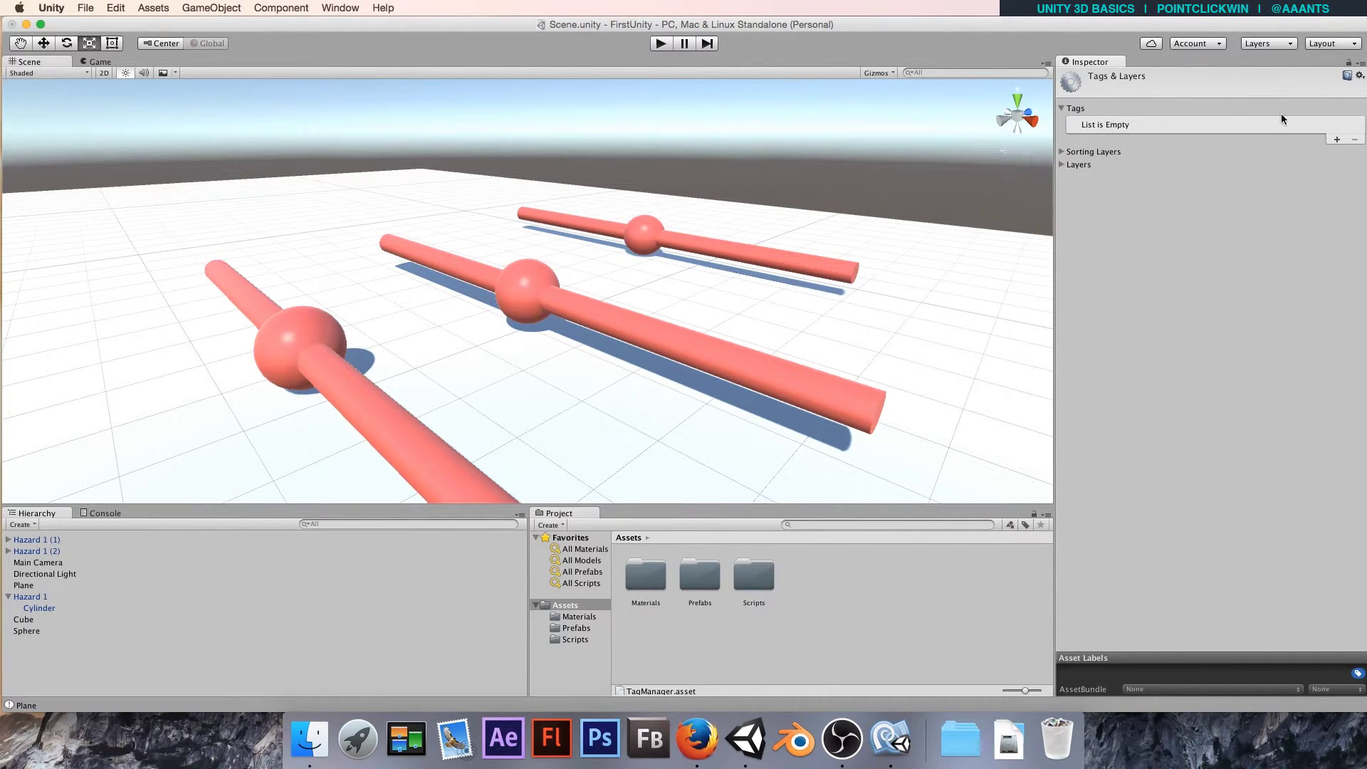
{"action": "left_click", "coordinate": [1337, 141]}
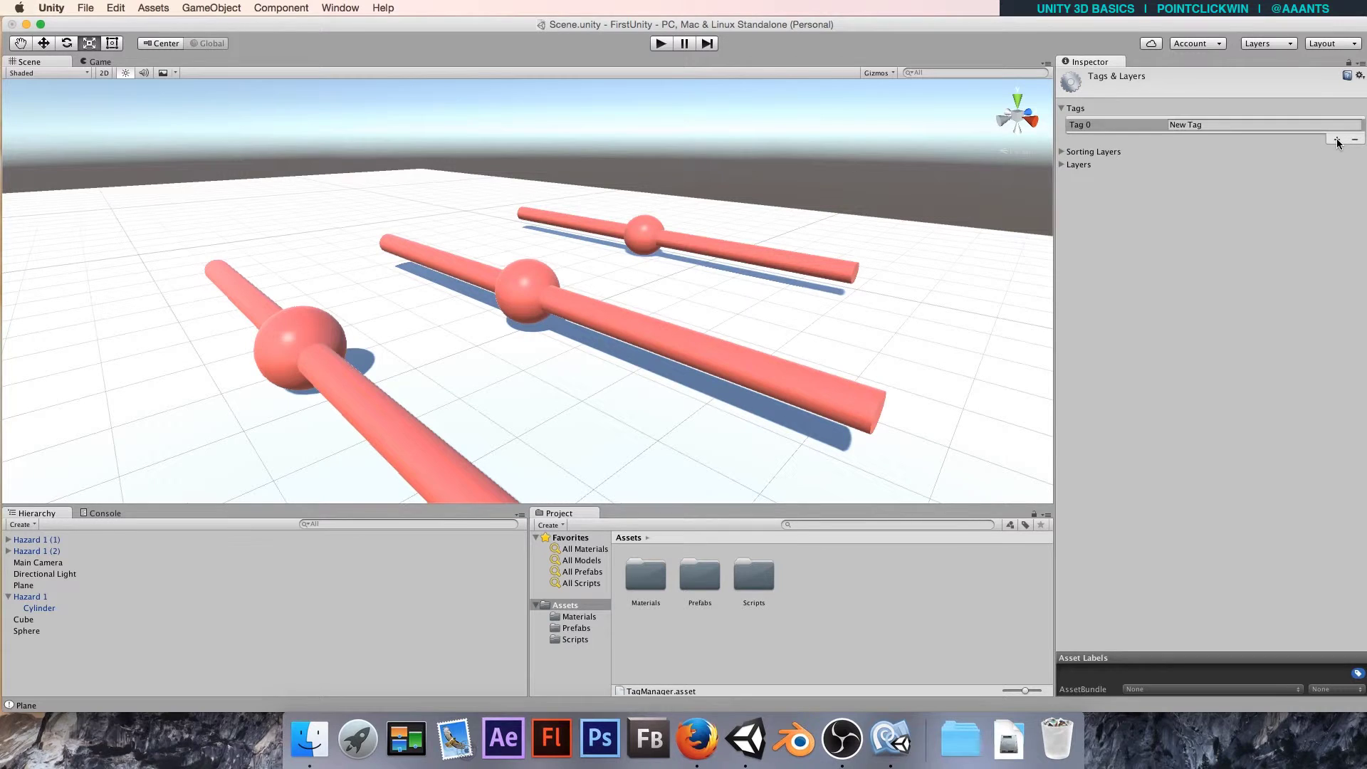
{"action": "left_click", "coordinate": [1218, 124]}
{"action": "type", "text": "Enemy"}
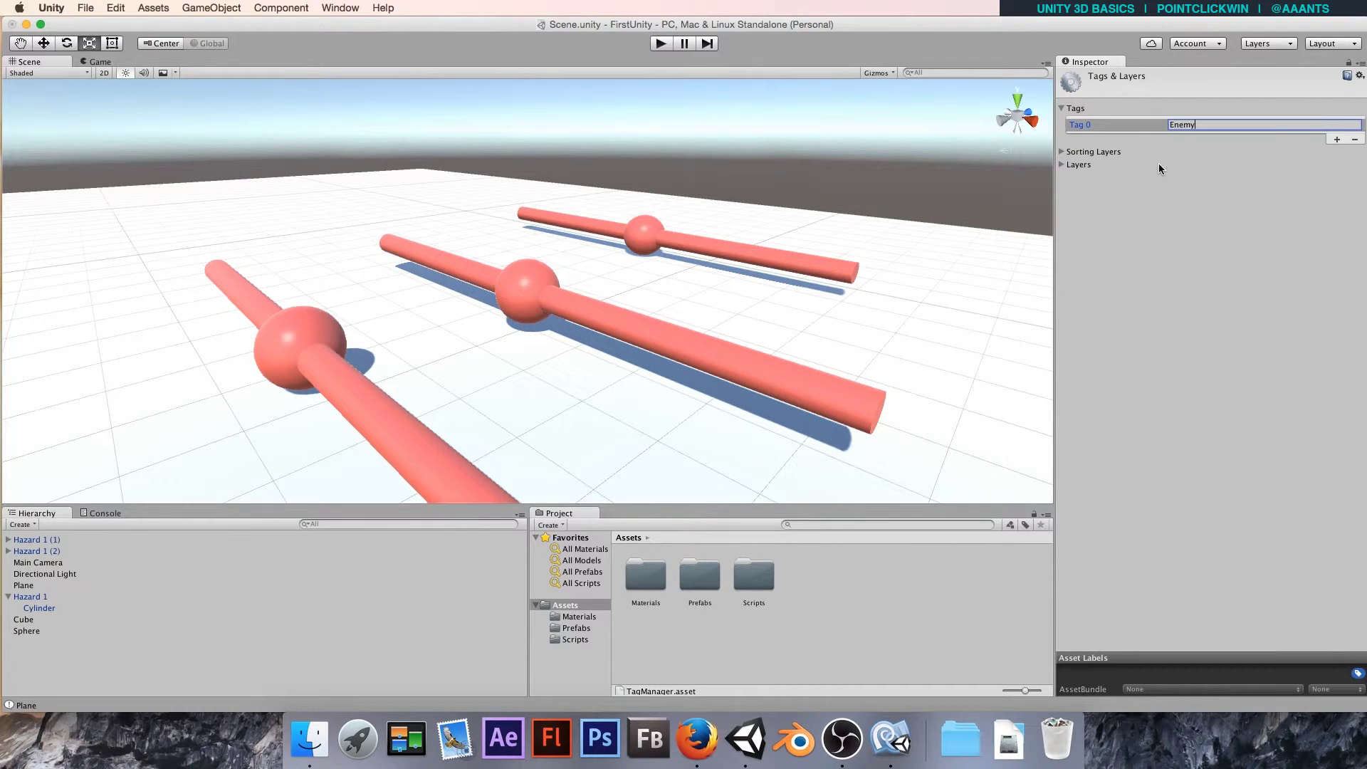
{"action": "left_click", "coordinate": [1188, 196]}
- Assign the Enemy tag to both the sphere and the cylinder of the middle hazard, Hazard 1
{"action": "left_click", "coordinate": [516, 286]}
{"action": "left_click", "coordinate": [450, 273], "text": "shift"}
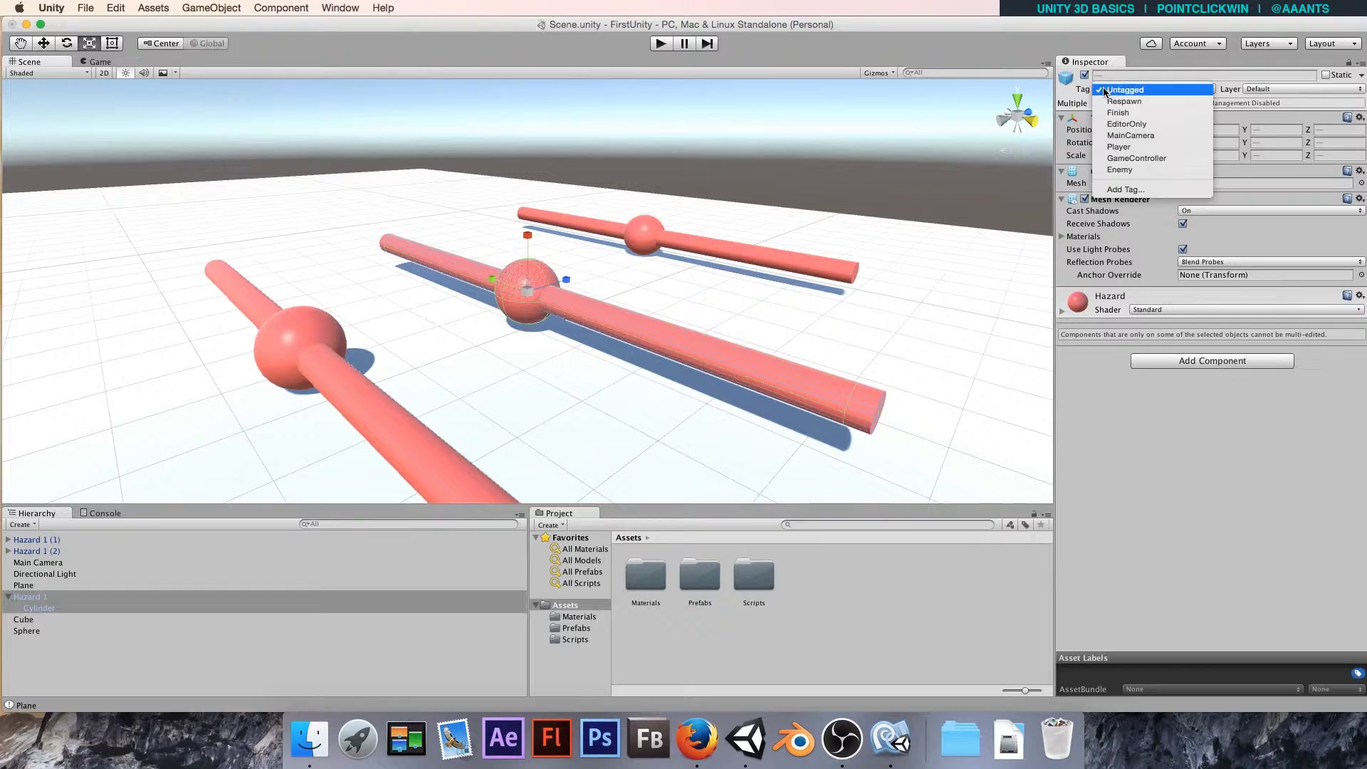
{"action": "left_click", "coordinate": [1119, 169]}
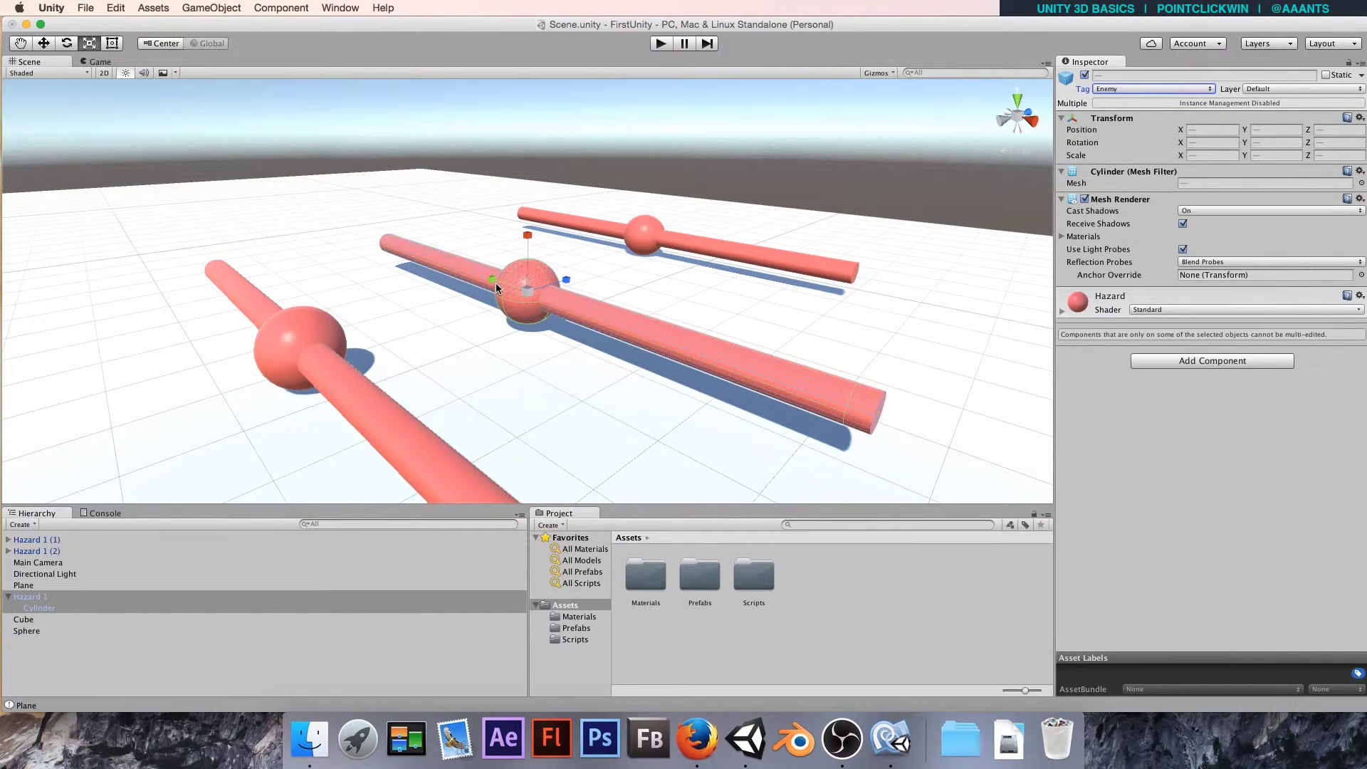
{"action": "left_click", "coordinate": [459, 325]}
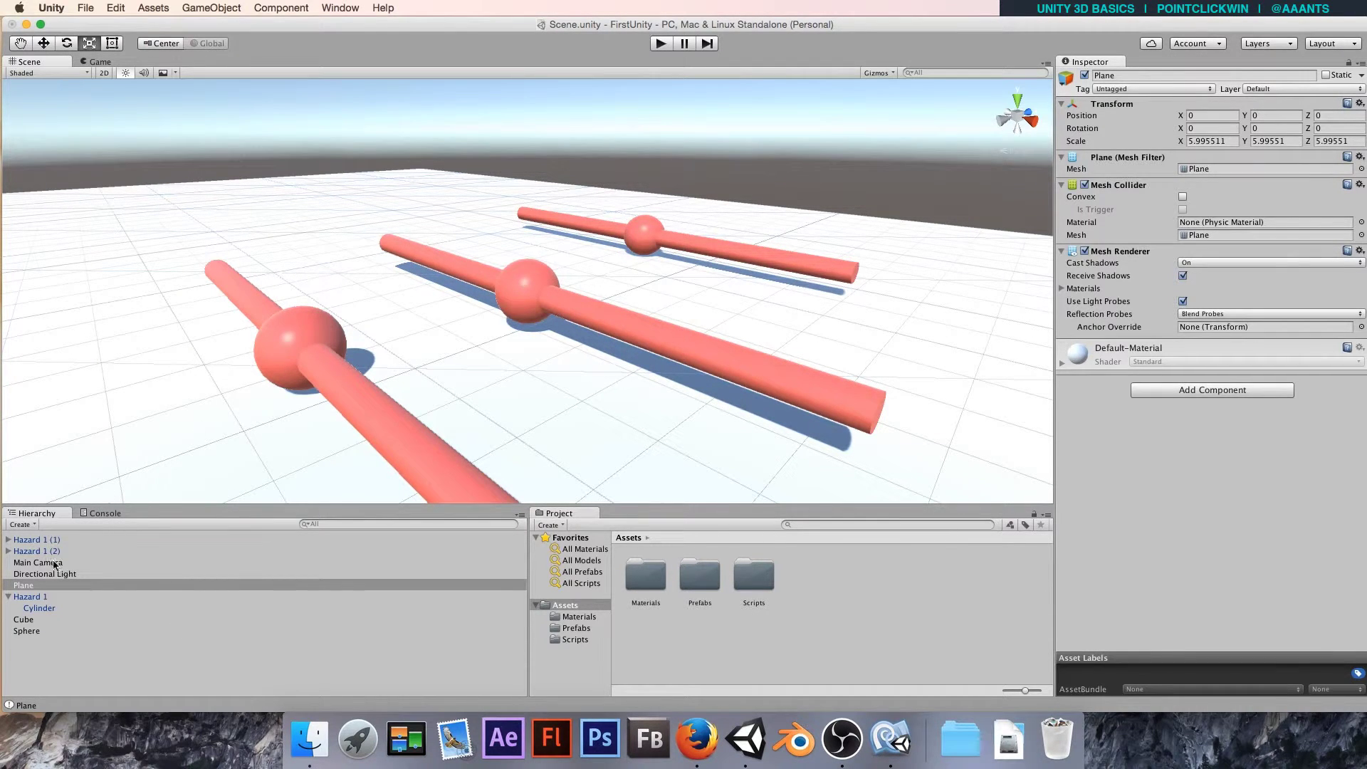
- Locate the Sphere object in the scene and open the SphereController script from the Scripts folder in MonoDevelop
{"action": "left_click", "coordinate": [40, 630]}
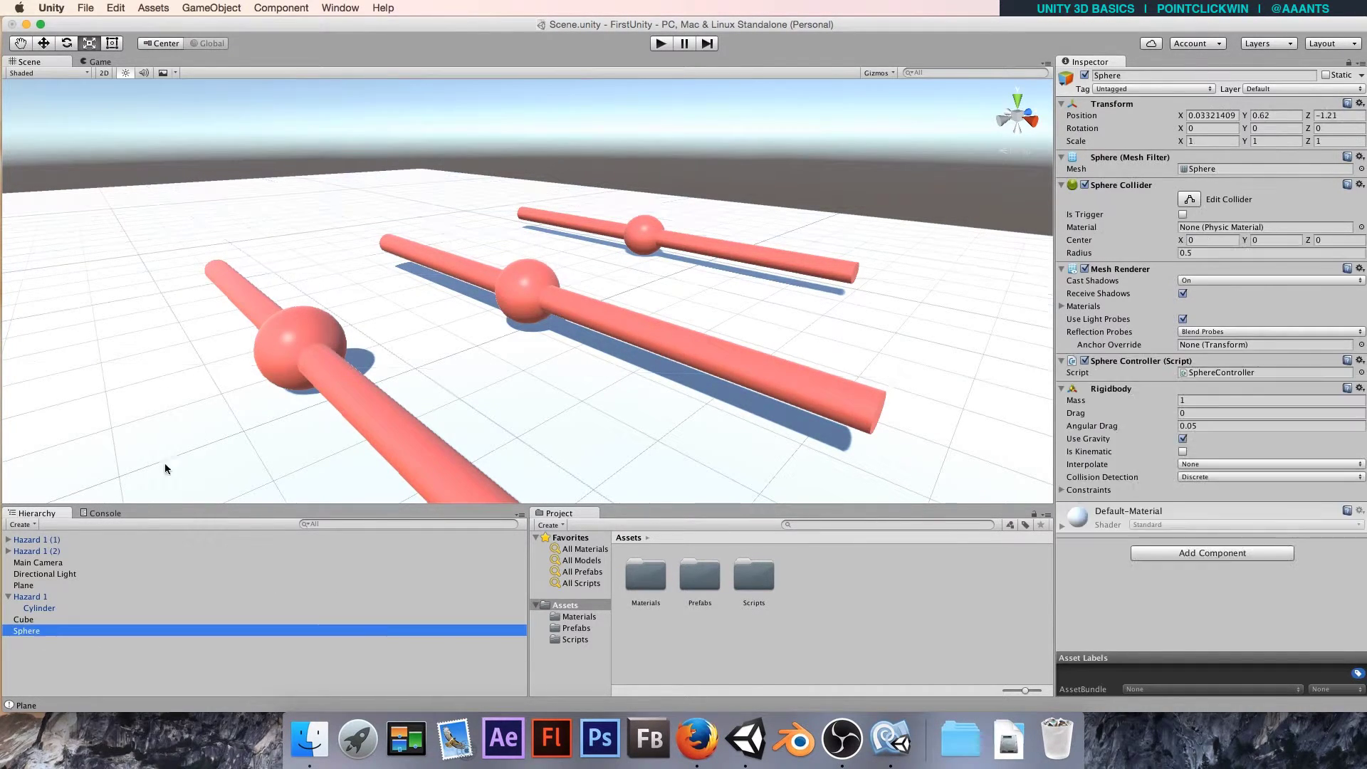
{"action": "key", "text": "f"}
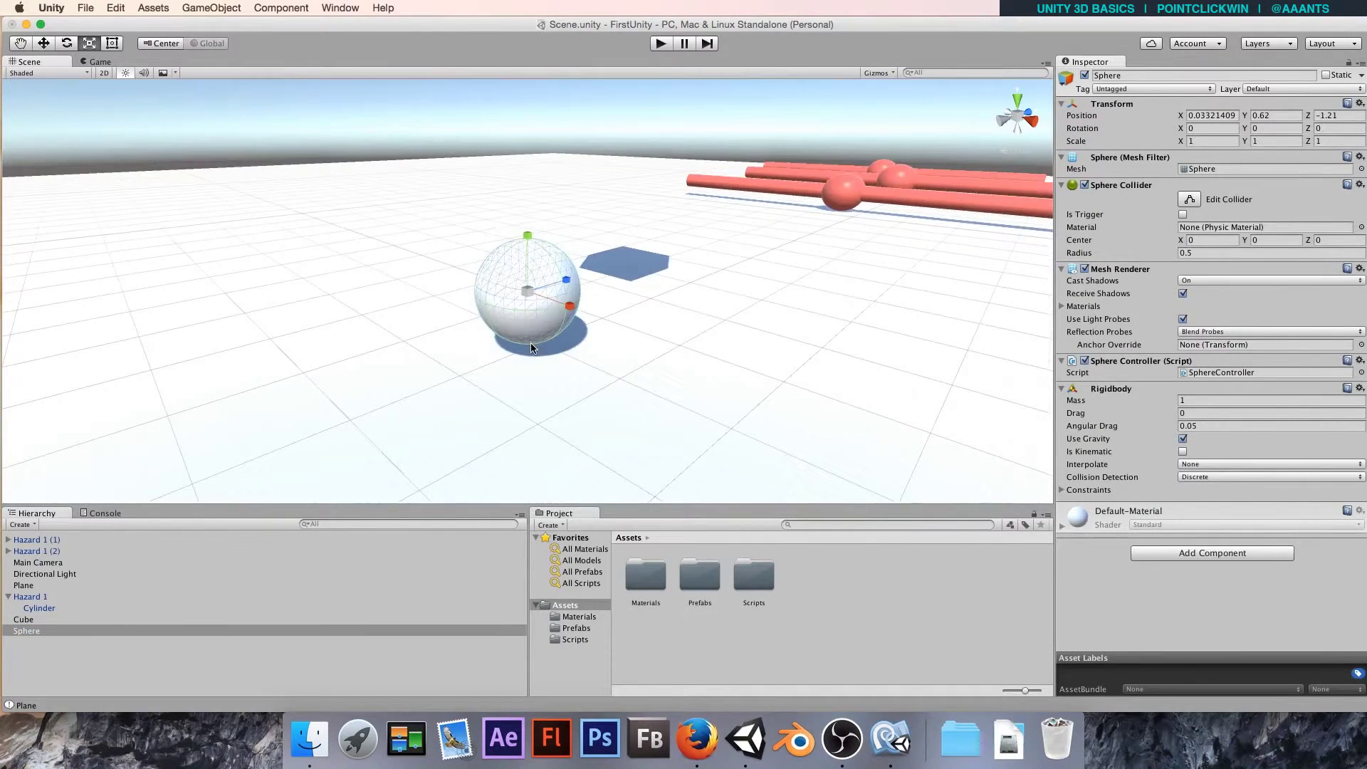
{"action": "scroll", "coordinate": [516, 342], "scroll_direction": "down", "scroll_amount": 3}
{"action": "scroll", "coordinate": [498, 378], "scroll_direction": "down", "scroll_amount": 5}
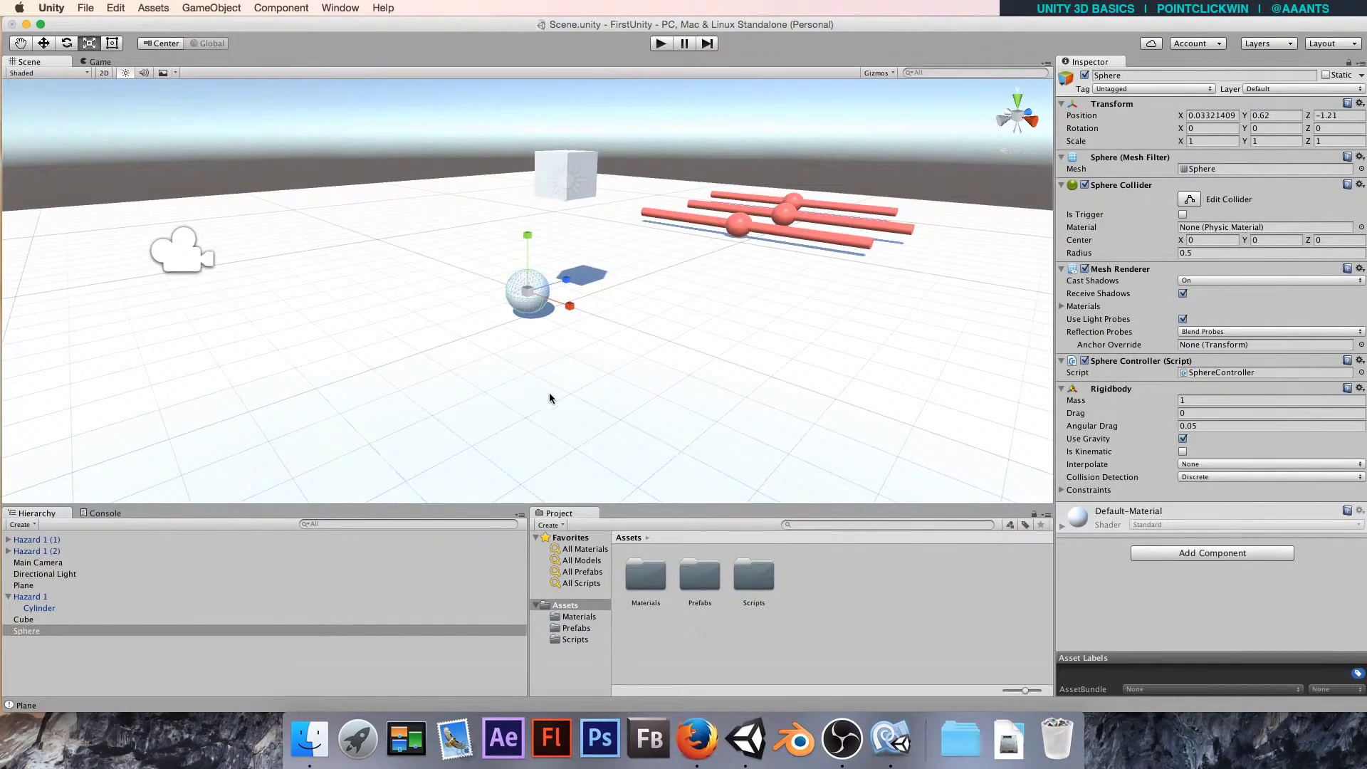
{"action": "scroll", "coordinate": [535, 382], "scroll_direction": "up", "scroll_amount": 2}
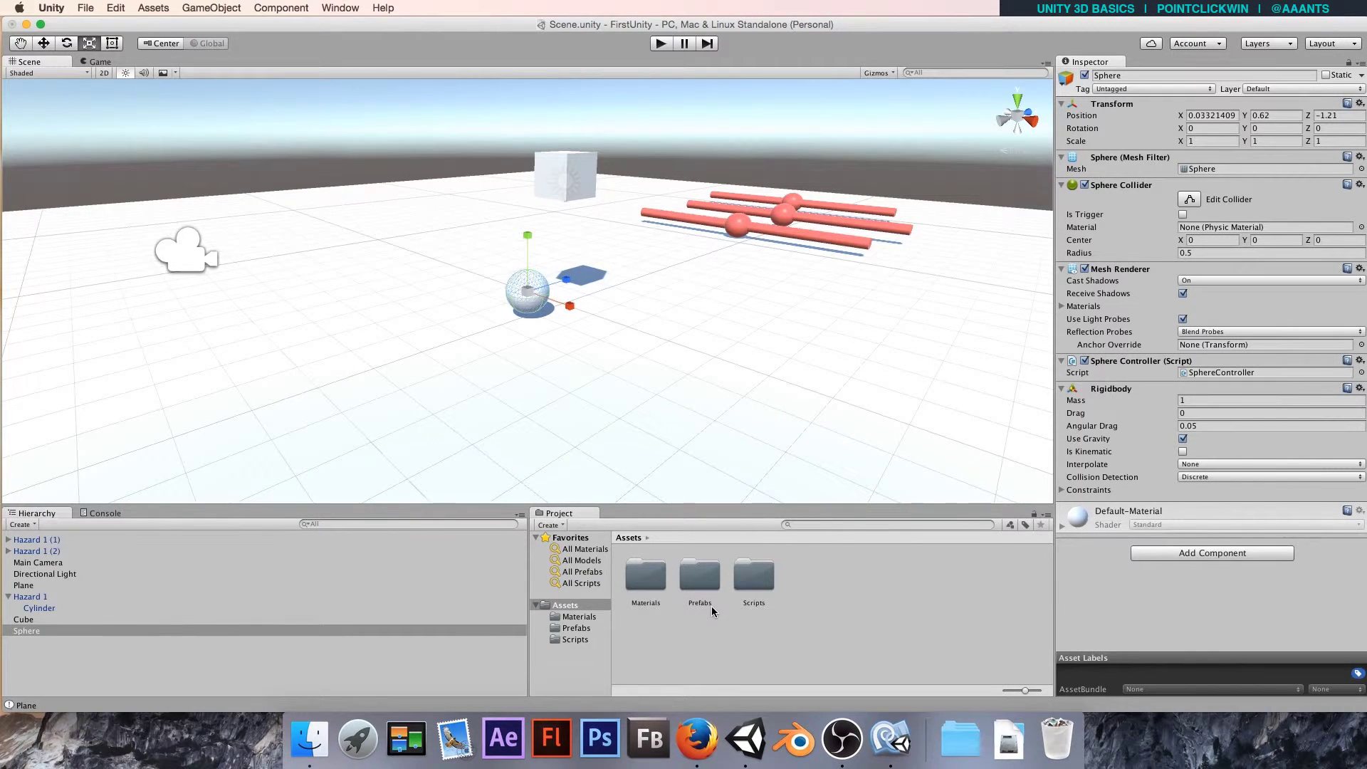
{"action": "double_click", "coordinate": [756, 583]}
{"action": "double_click", "coordinate": [866, 574]}
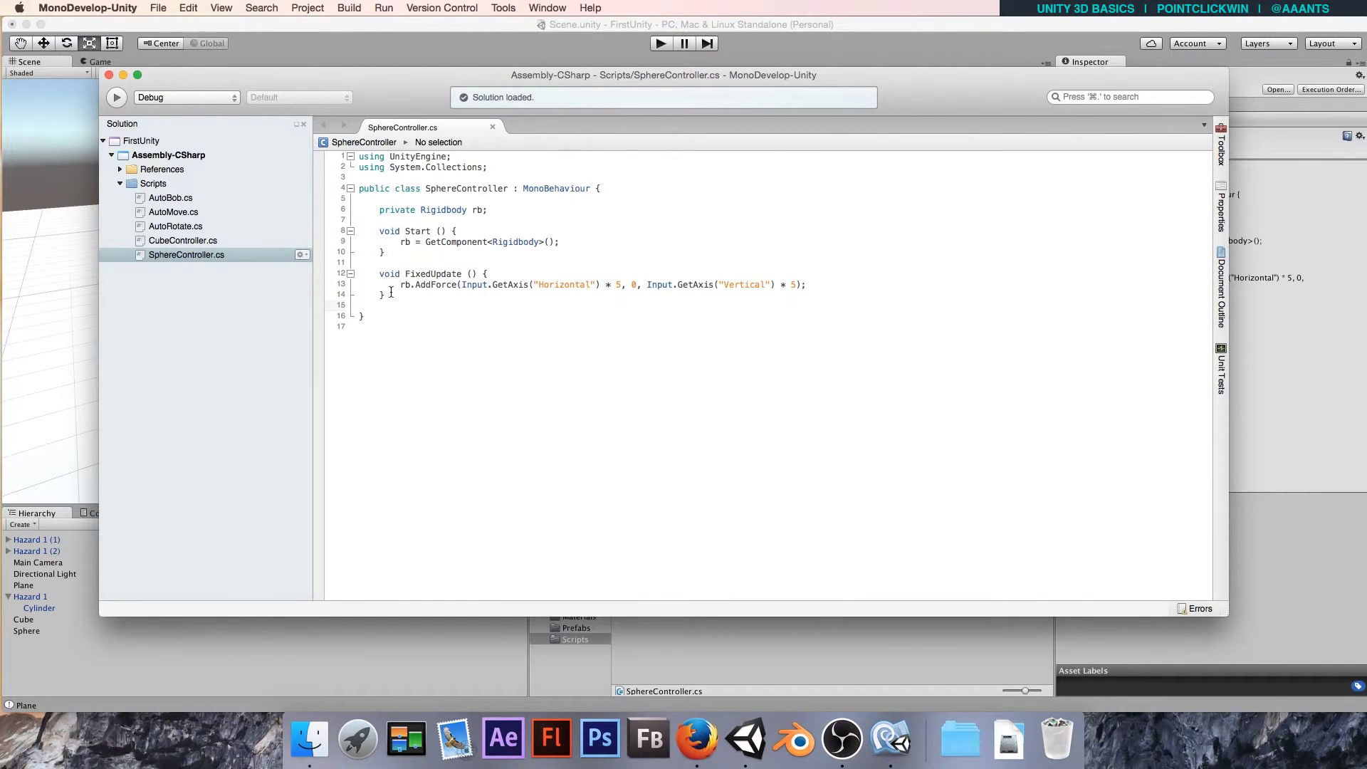
- Add a void OnCollisionEnter(Collision other) method below FixedUpdate in the SphereController class
{"action": "key", "text": "Return"}
{"action": "key", "text": "Return"}
{"action": "type", "text": "voi"}
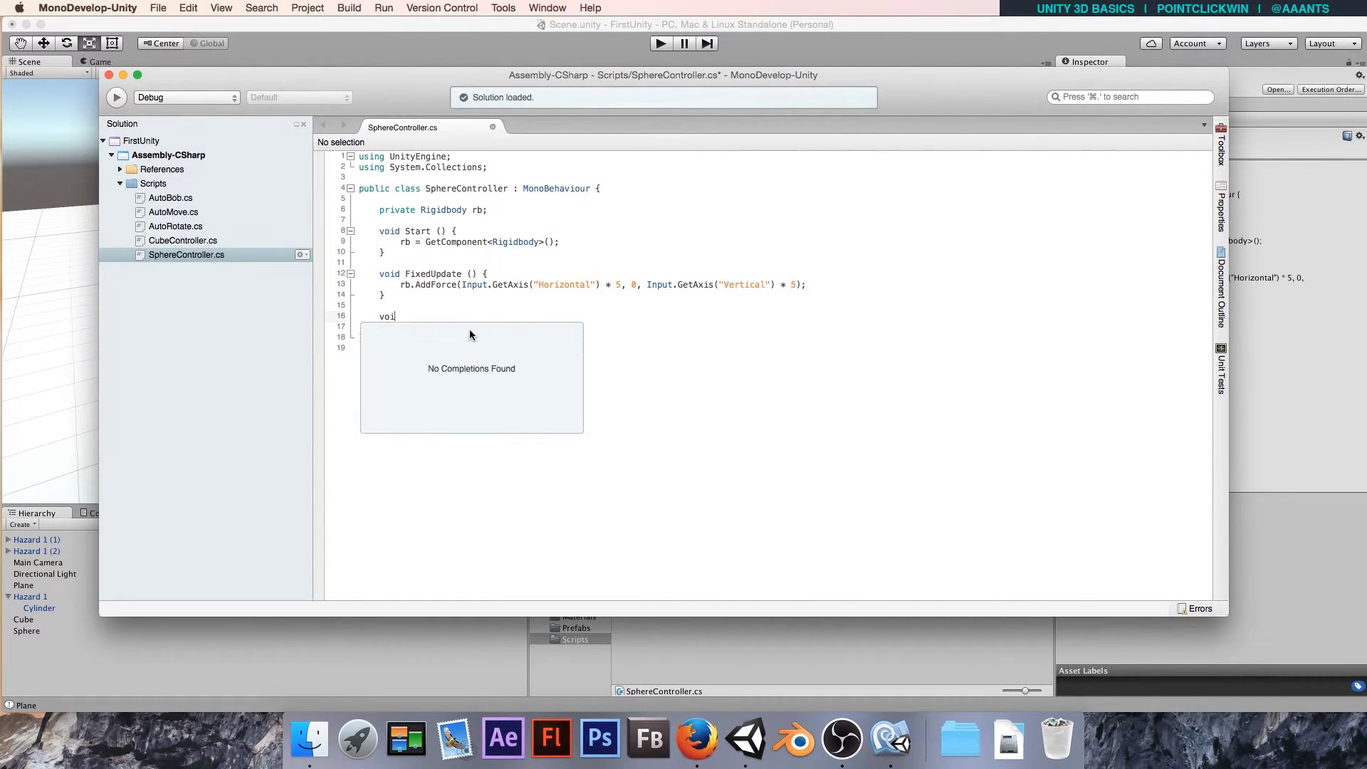
{"action": "type", "text": "d "}
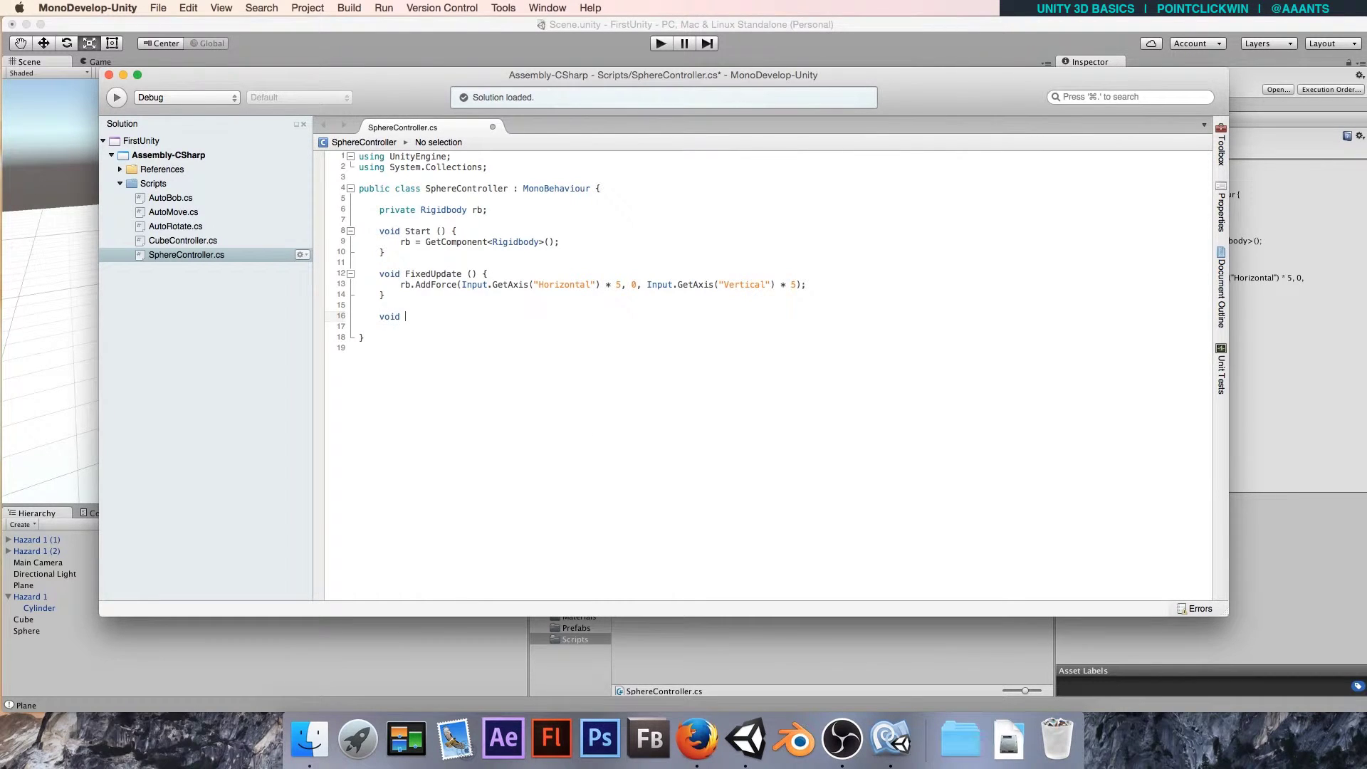
{"action": "type", "text": "OnCollisio"}
{"action": "key", "text": "BackSpace"}
{"action": "key", "text": "BackSpace"}
{"action": "type", "text": "nter(Collision "}
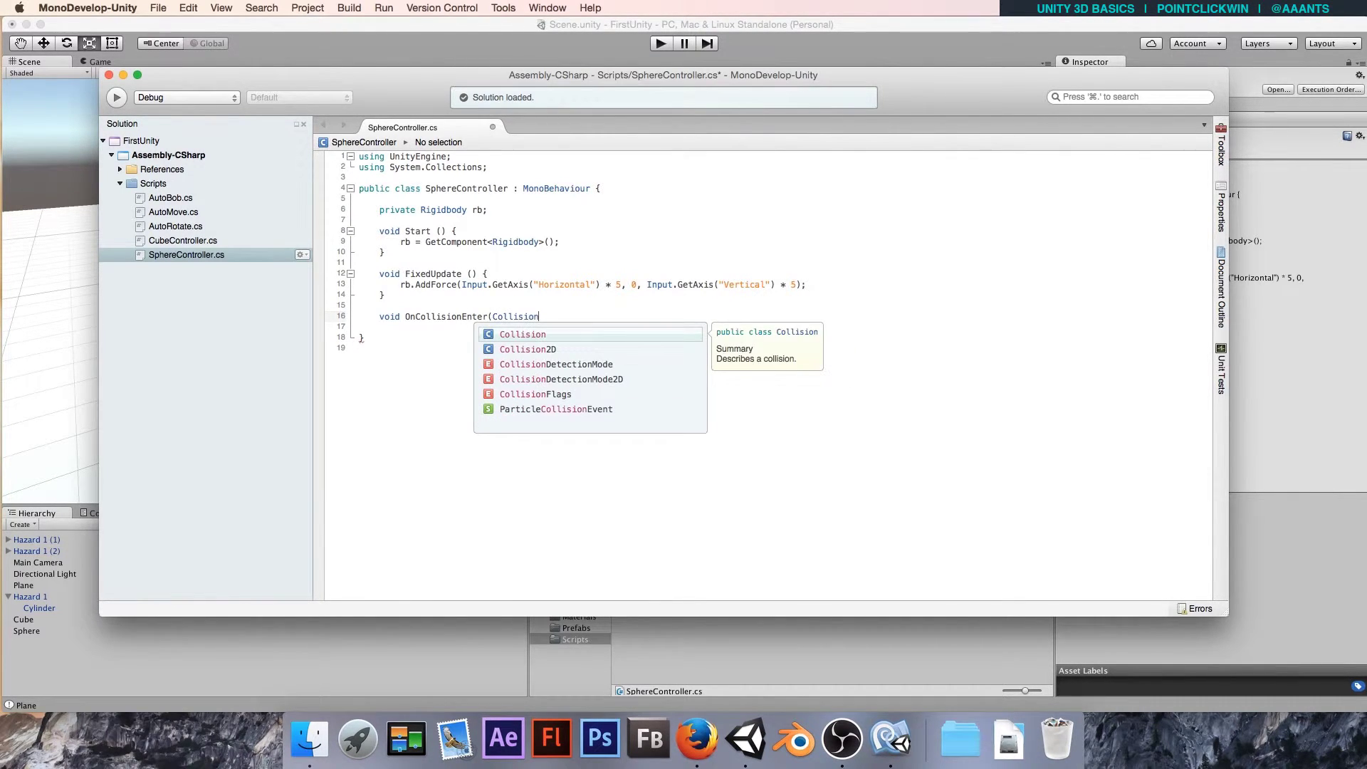
{"action": "type", "text": "other"}
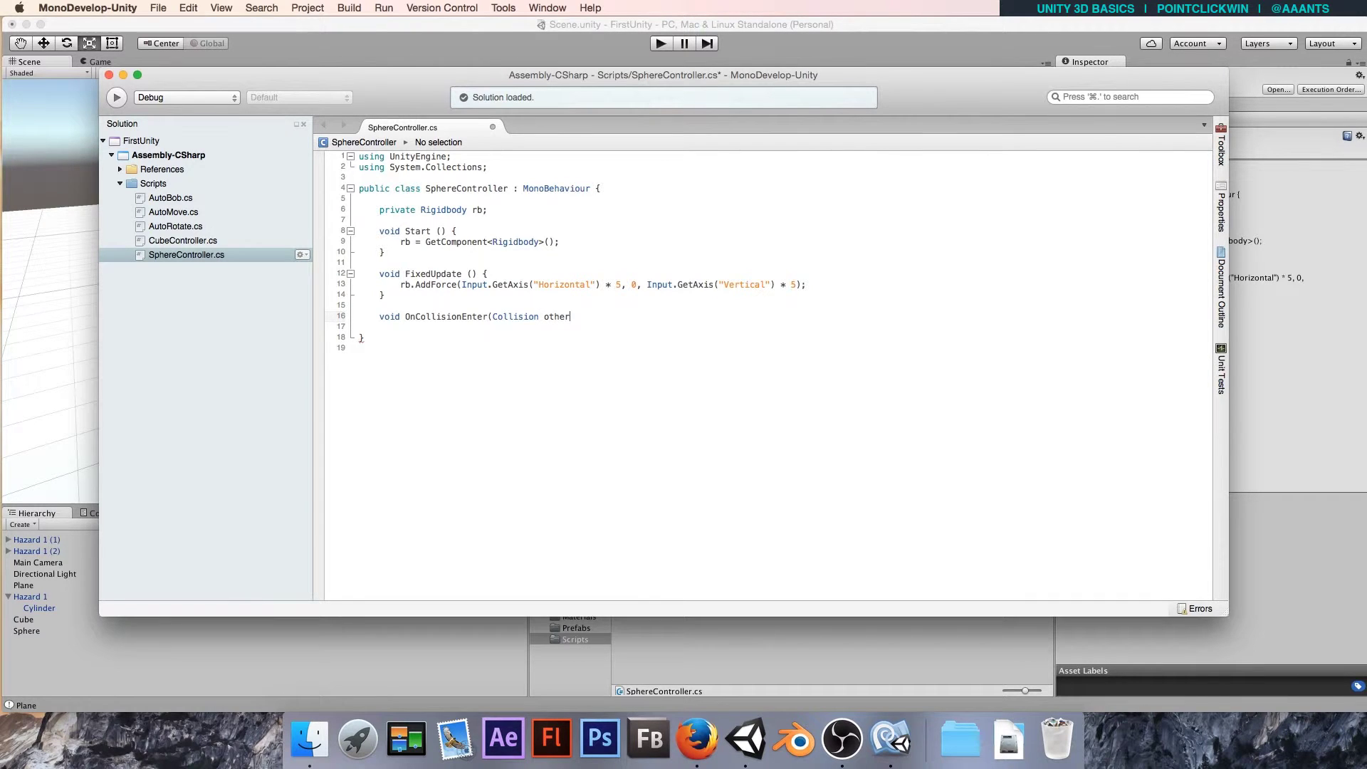
{"action": "type", "text": ") {"}
{"action": "key", "text": "Return"}
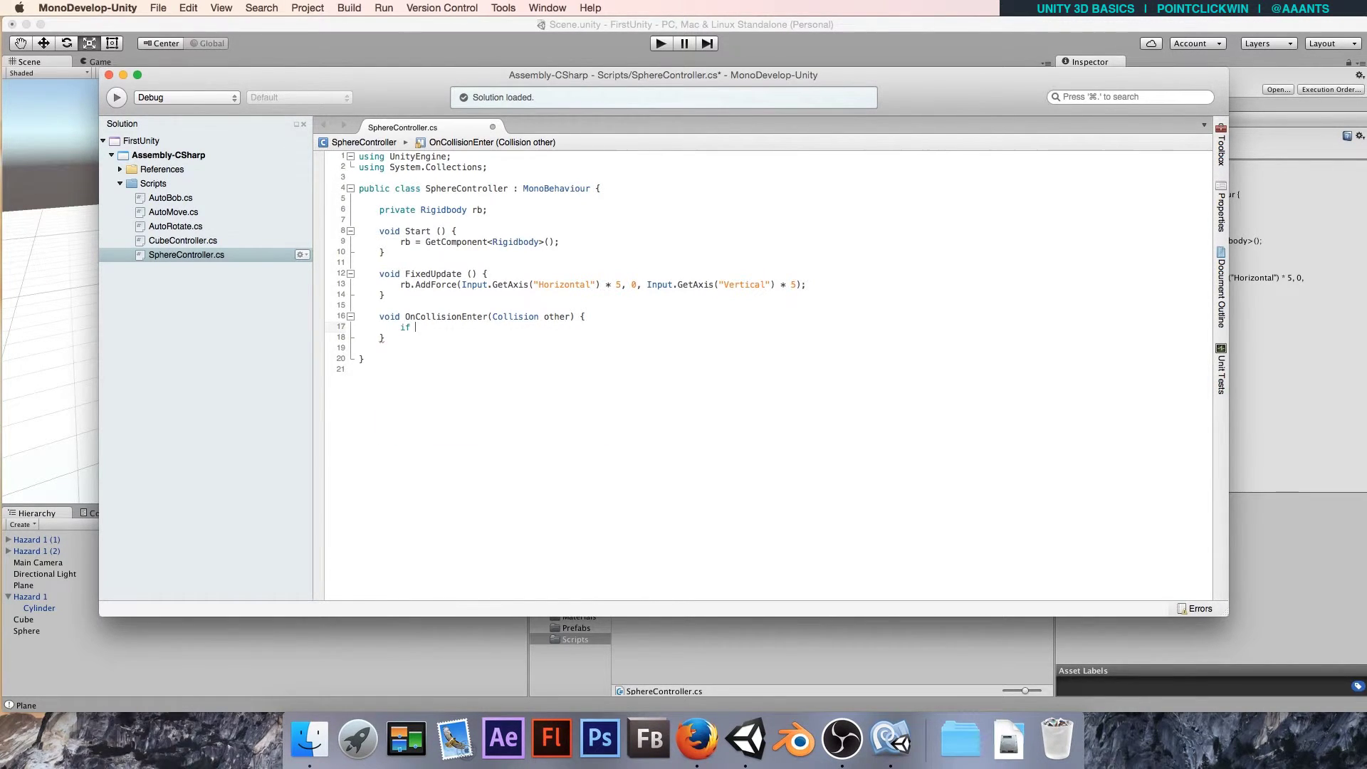
- Inside OnCollisionEnter, add an if block with the condition other.gameObject.CompareTag("Enemy")
{"action": "type", "text": "(other."}
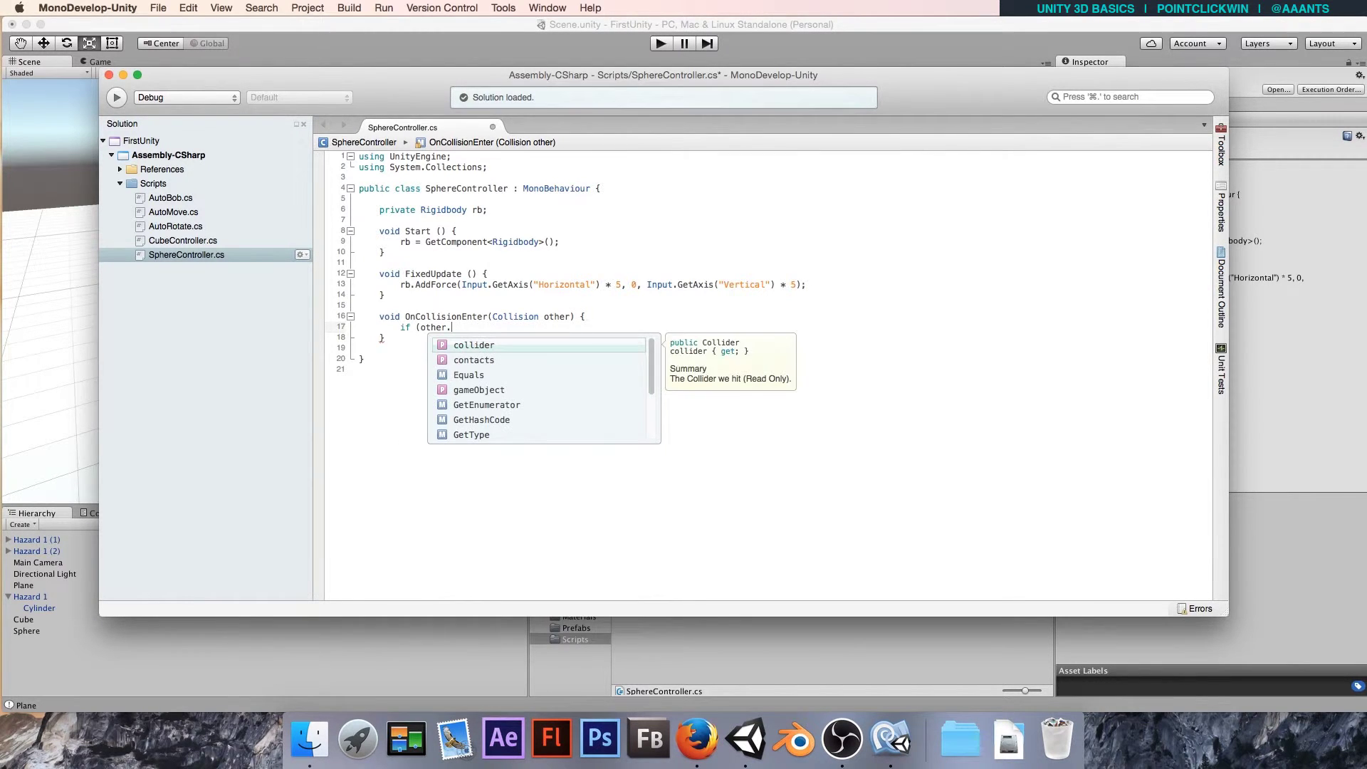
{"action": "type", "text": "gameObject.comp"}
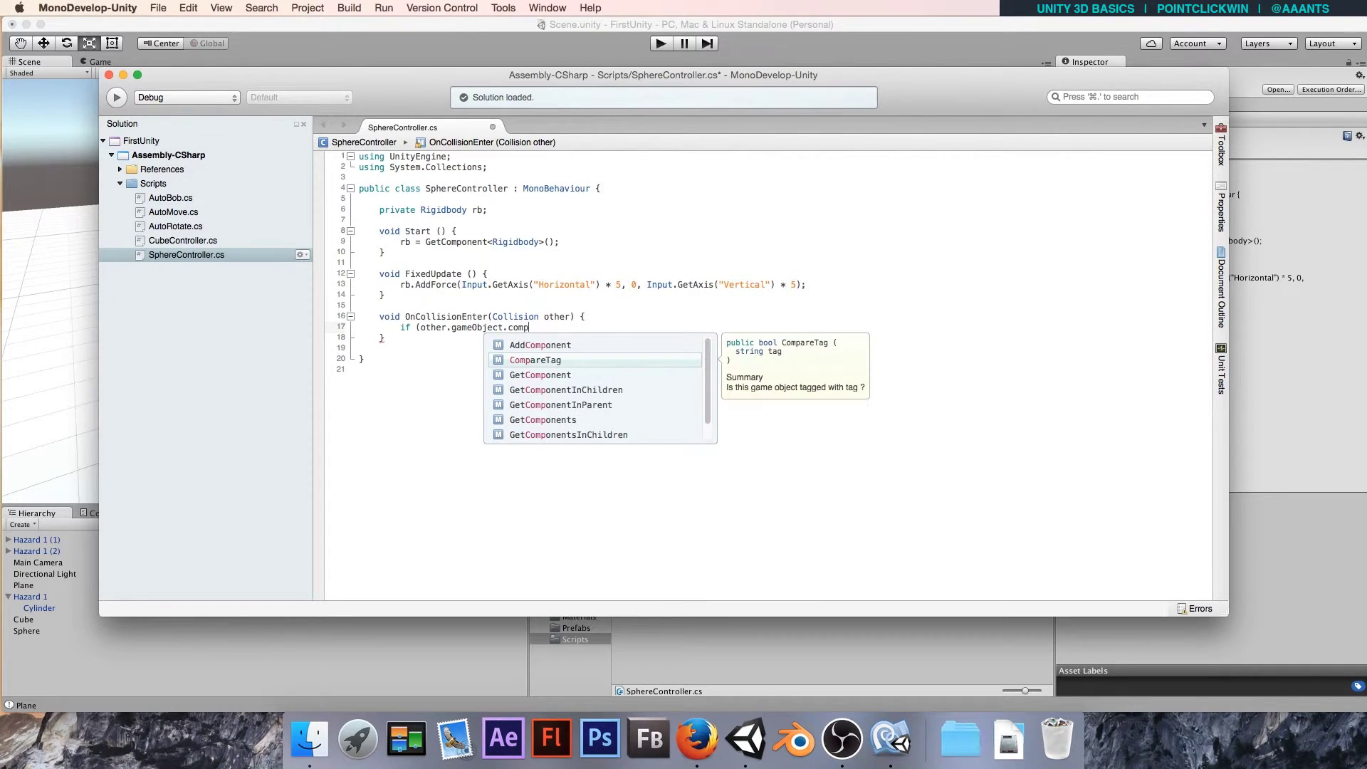
{"action": "key", "text": "Return"}
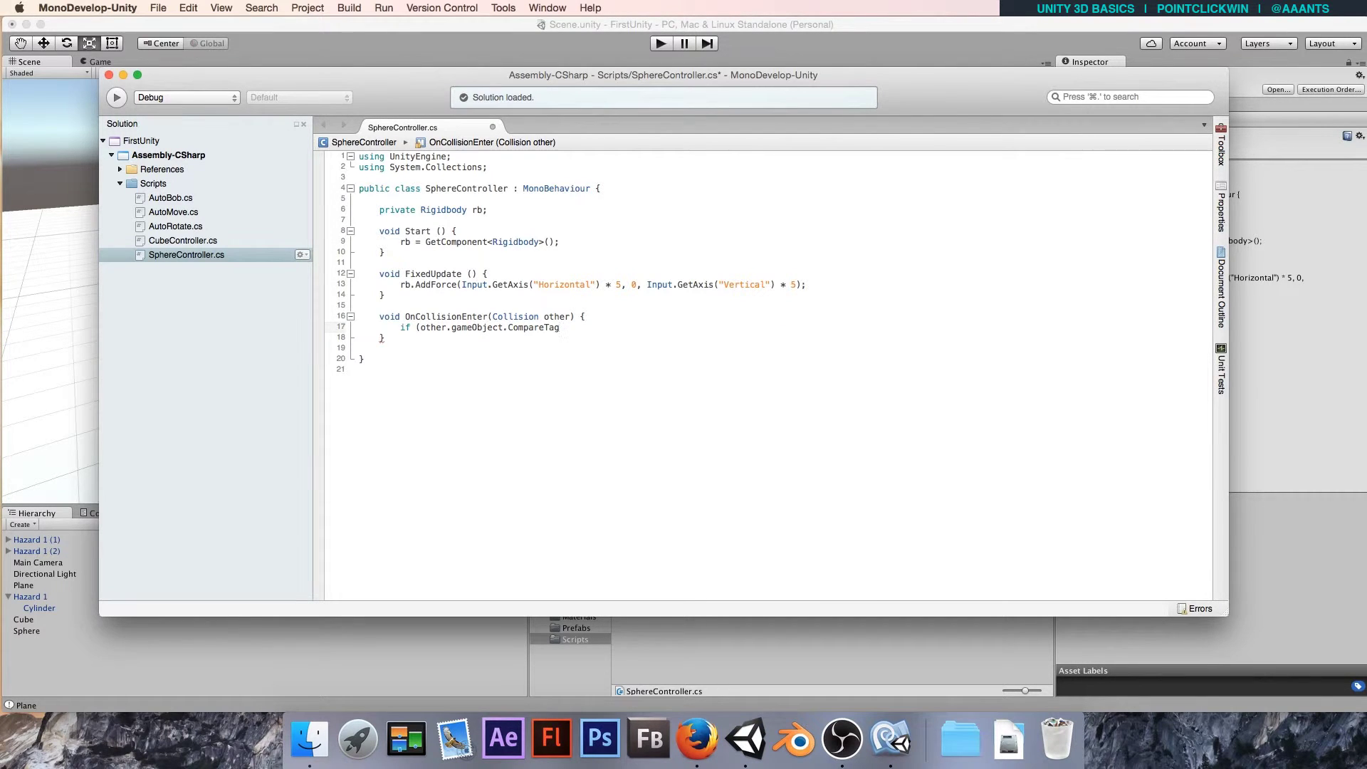
{"action": "type", "text": "(\"E"}
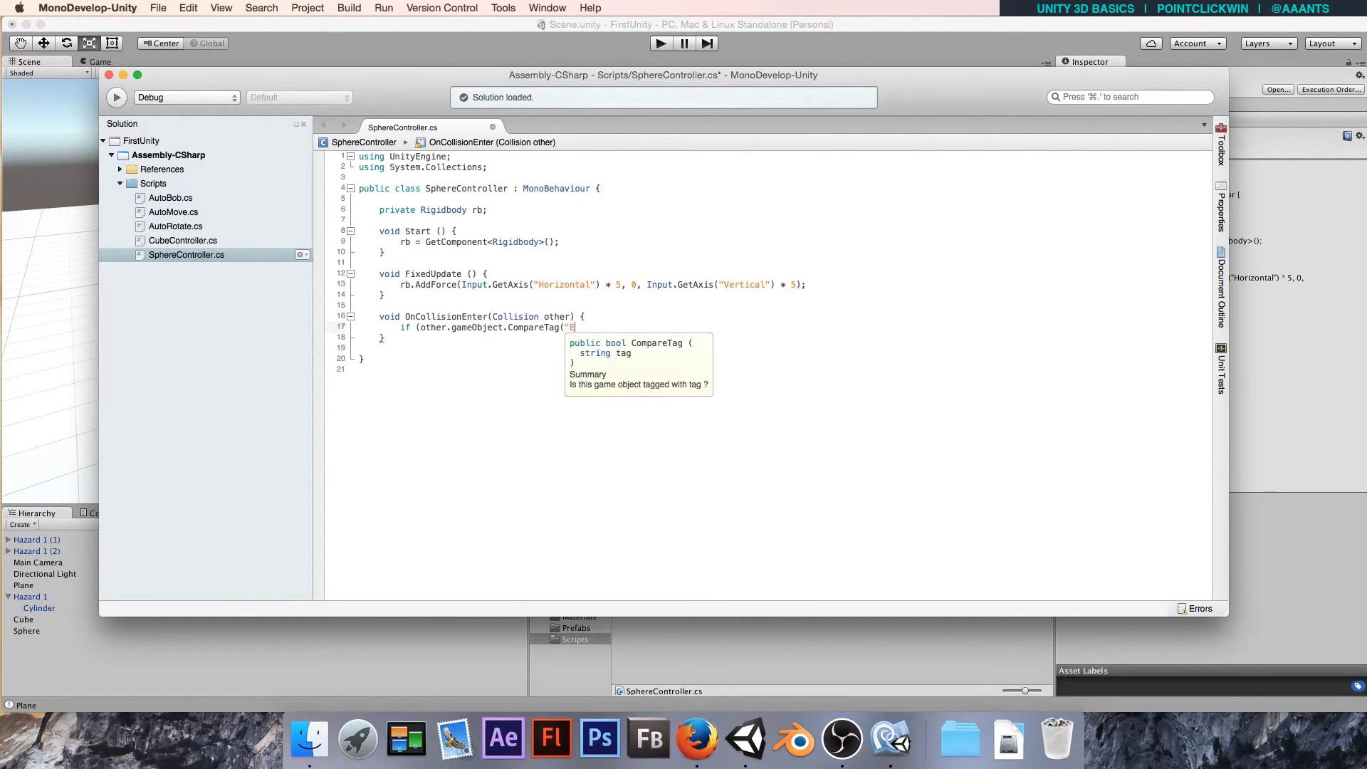
{"action": "type", "text": "nemn"}
{"action": "type", "text": ")) {"}
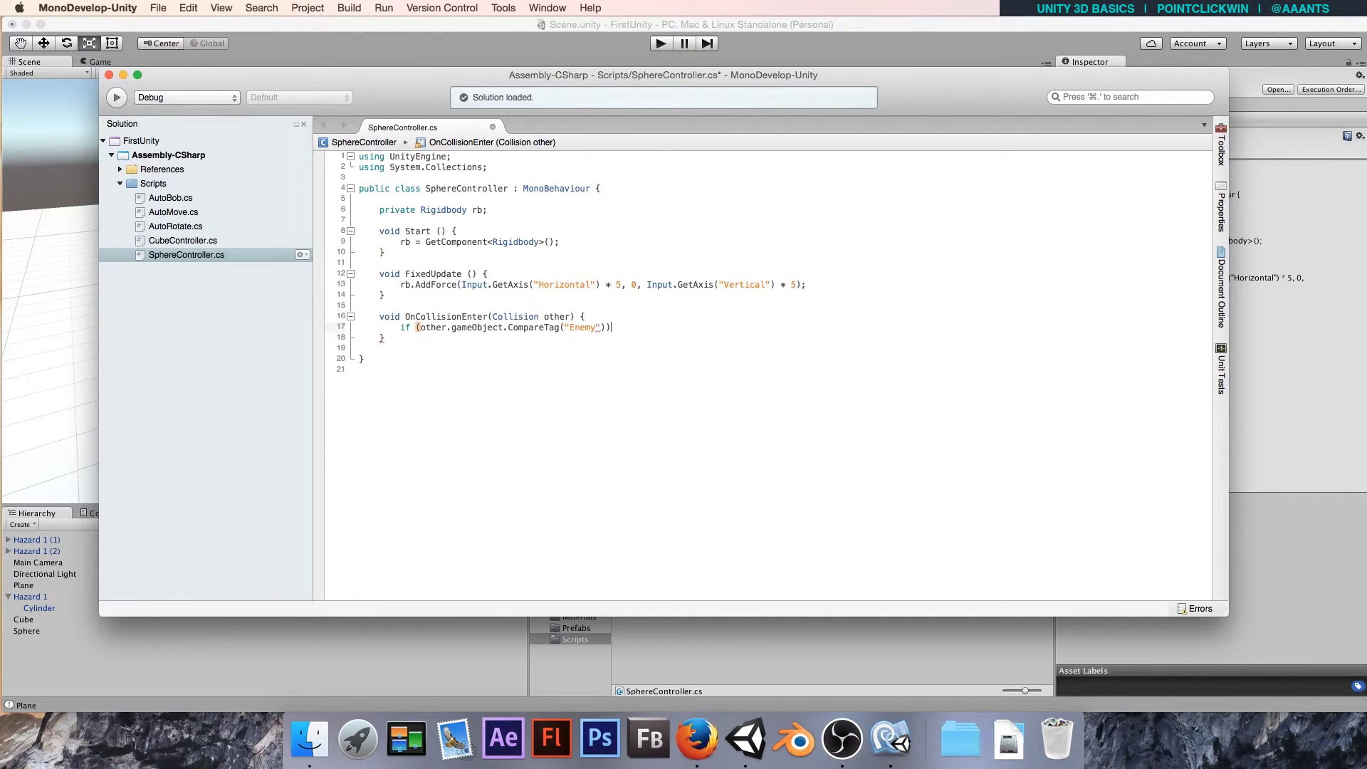
{"action": "key", "text": "Return"}
{"action": "key", "text": "Return"}
{"action": "type", "text": "}"}
{"action": "key", "text": "Up"}
- Begin an Application.LoadLevel call inside the Enemy tag if block
{"action": "type", "text": "applicaito"}
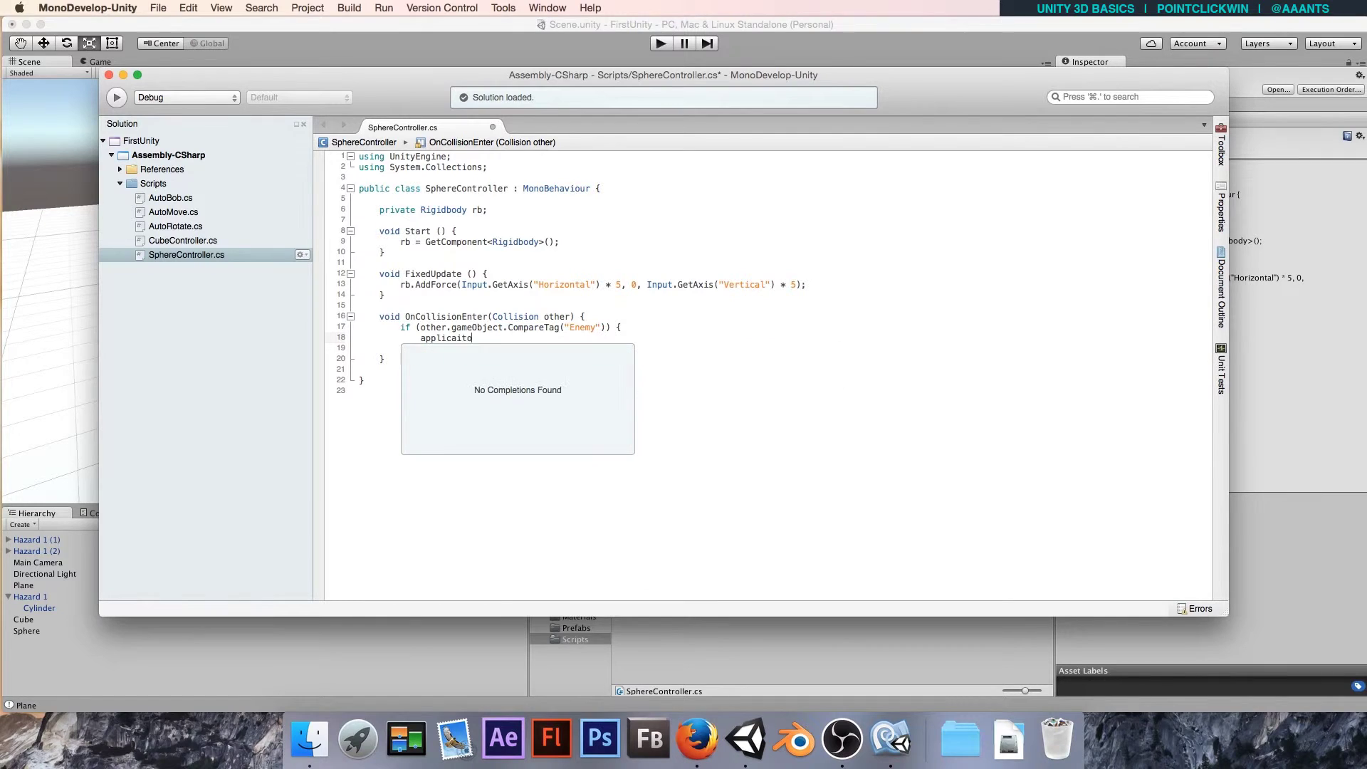
{"action": "key", "text": "BackSpace"}
{"action": "key", "text": "BackSpace"}
{"action": "type", "text": "tio"}
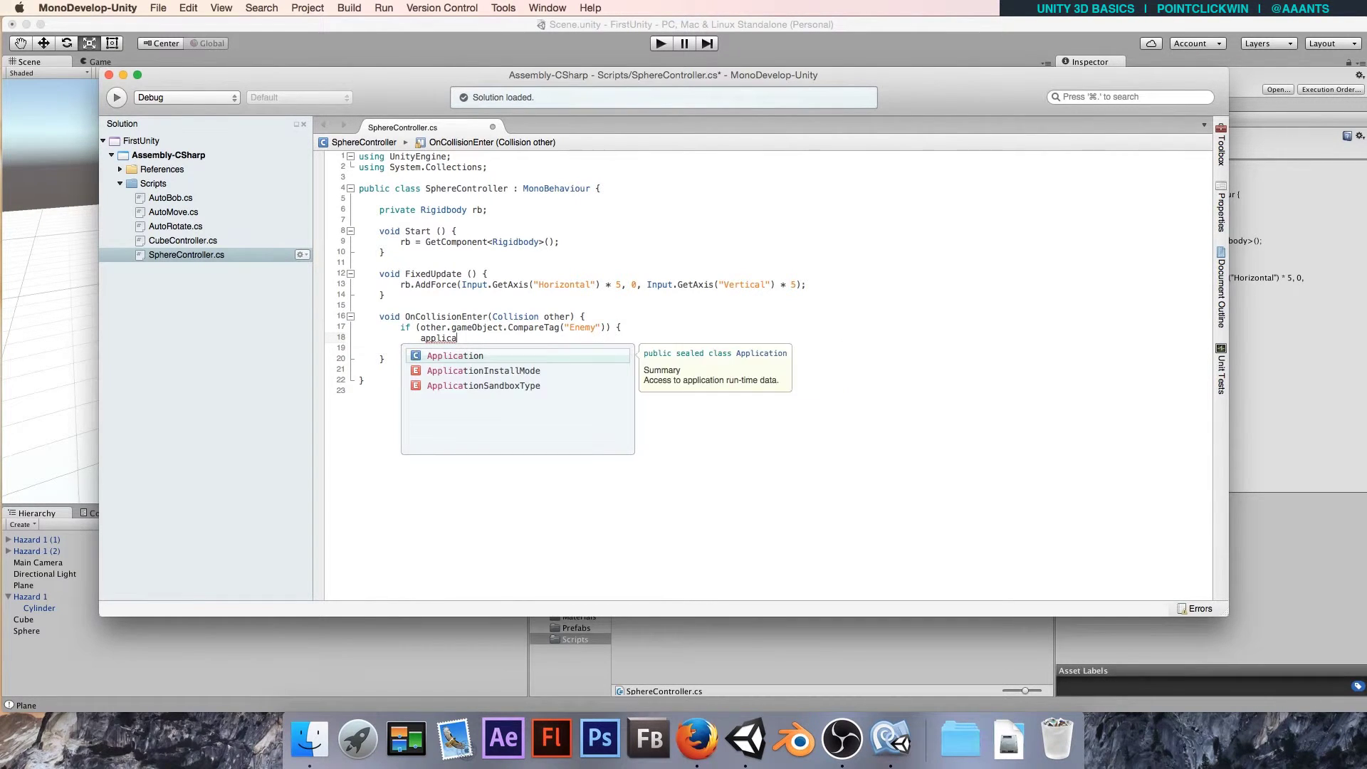
{"action": "key", "text": "Return"}
{"action": "type", "text": ".loadle"}
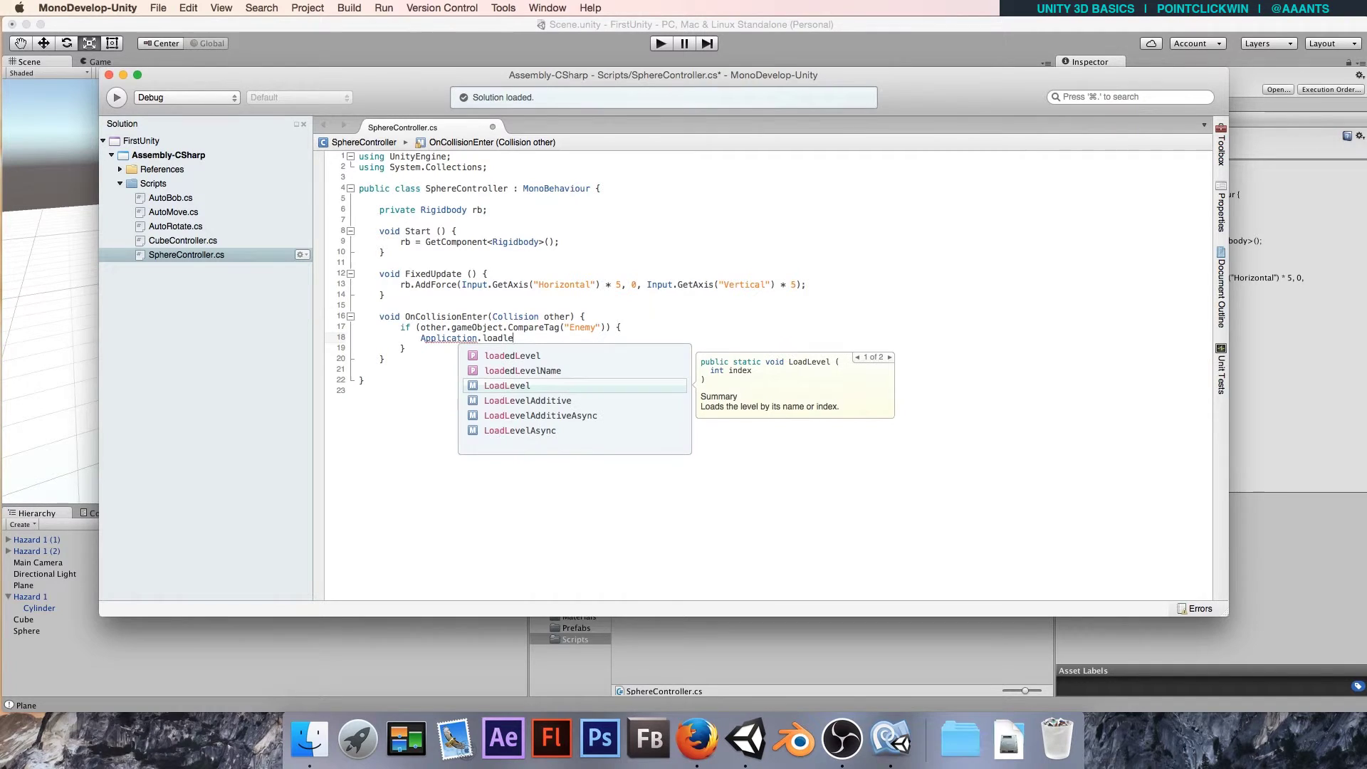
{"action": "key", "text": "Return"}
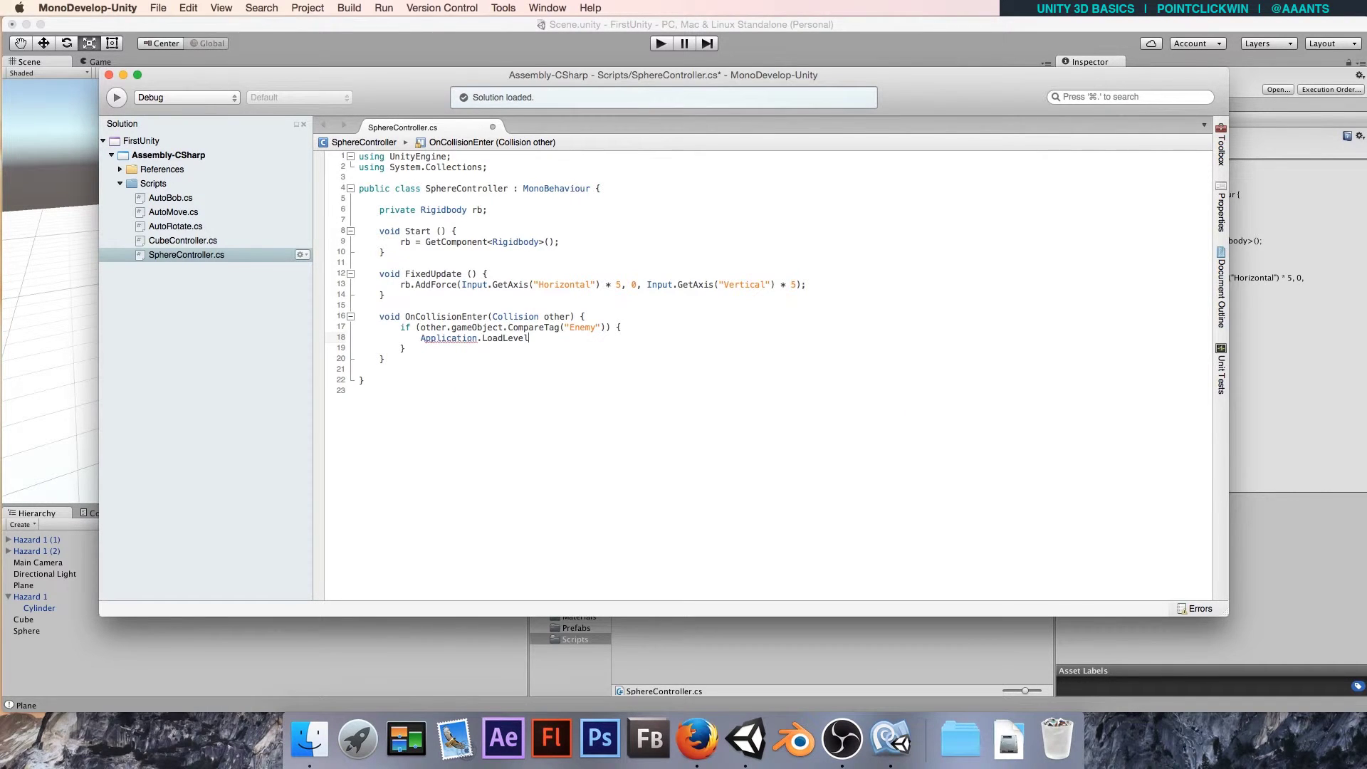
- Pass Application.loadedLevel as the LoadLevel argument, close the statement with a semicolon, and save the SphereController script
{"action": "type", "text": "("}
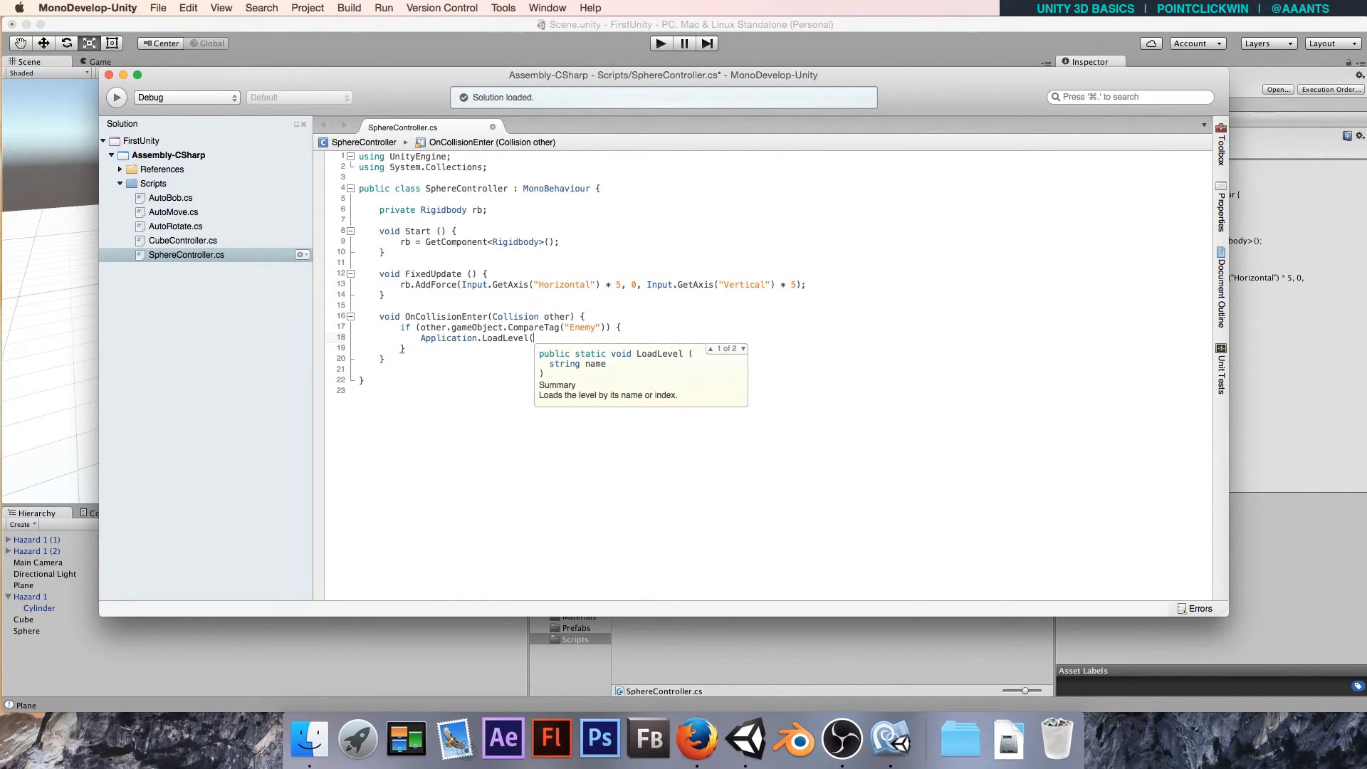
{"action": "type", "text": "ap"}
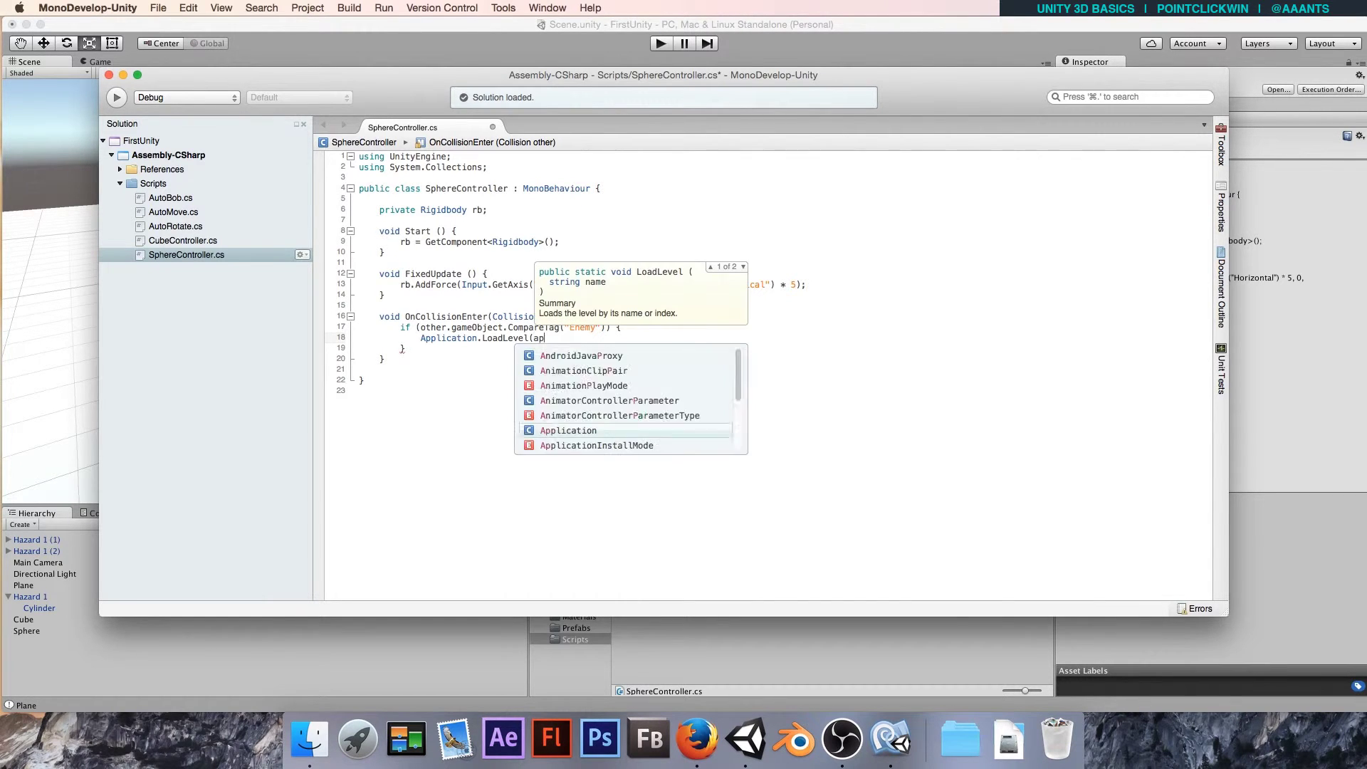
{"action": "type", "text": "plication."}
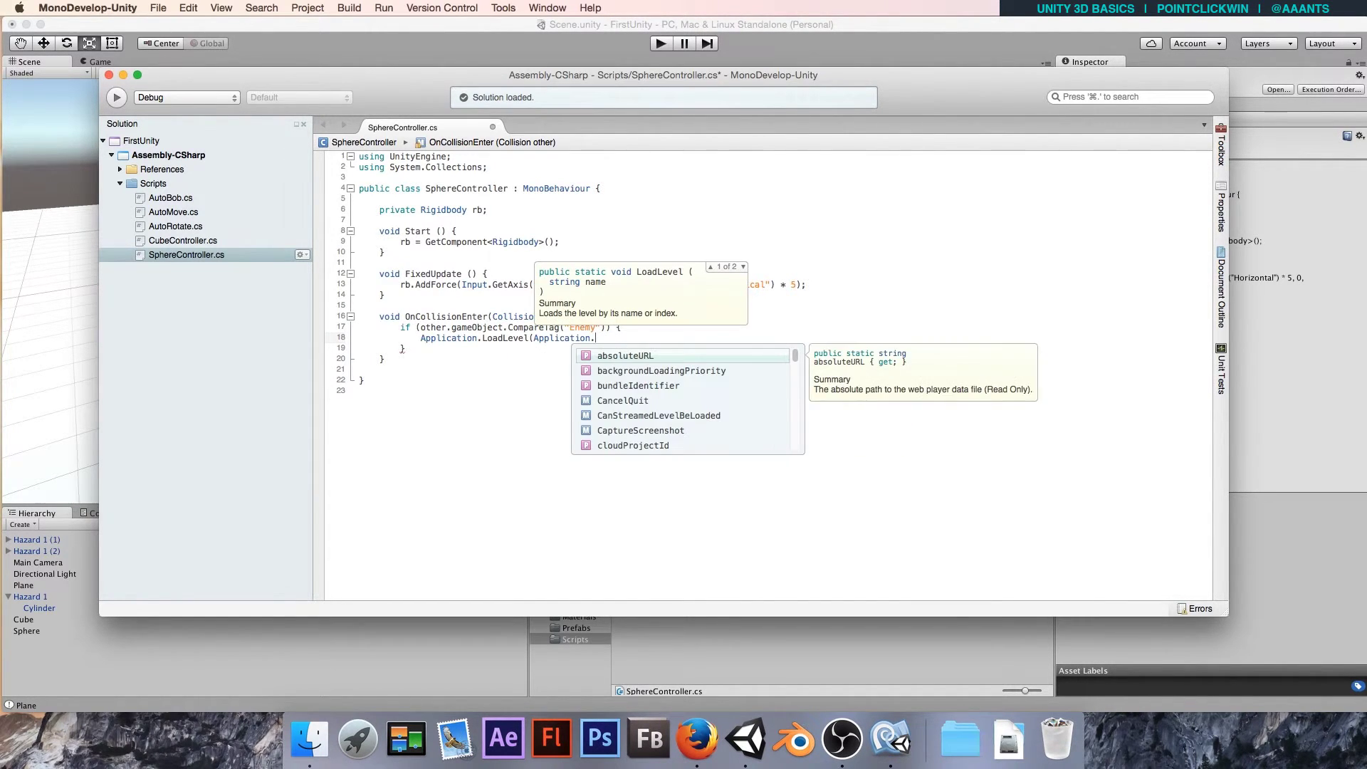
{"action": "type", "text": "loaded"}
{"action": "key", "text": "Return"}
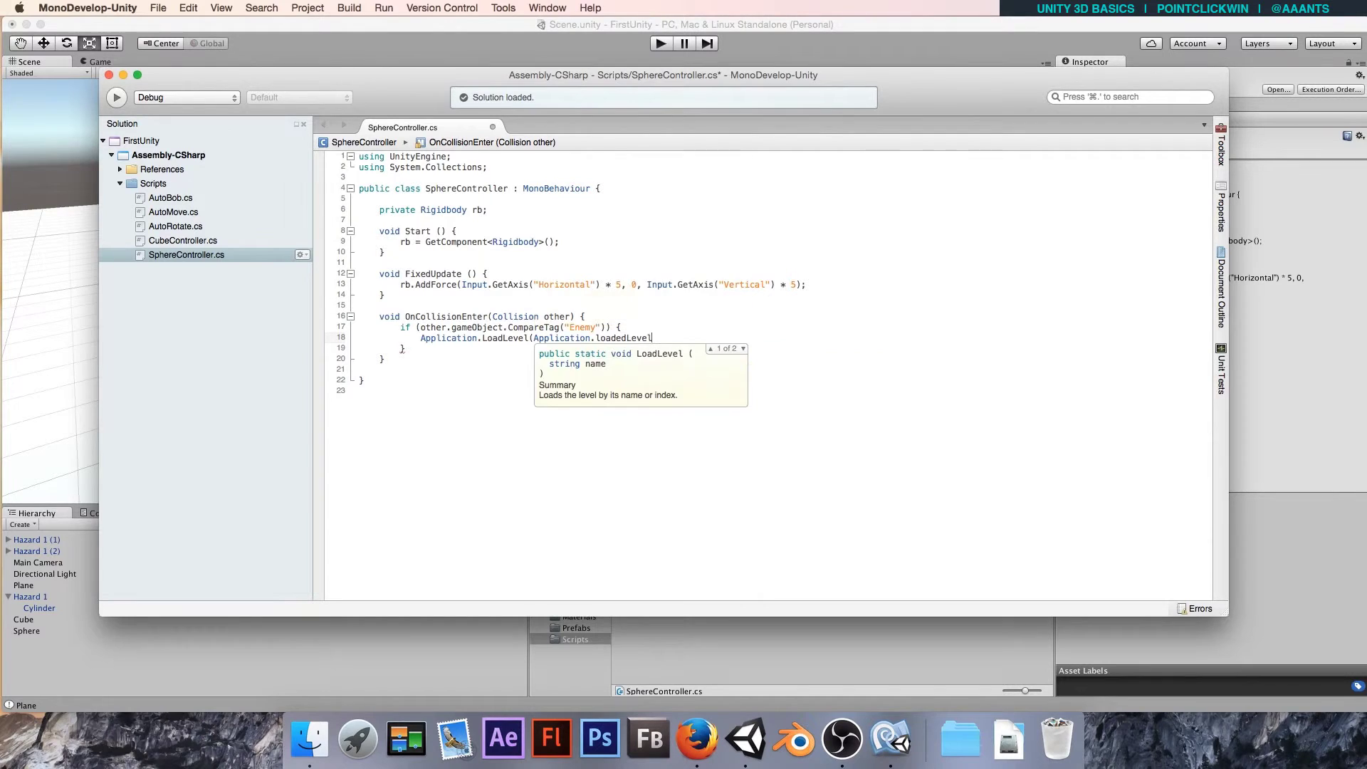
{"action": "type", "text": ");"}
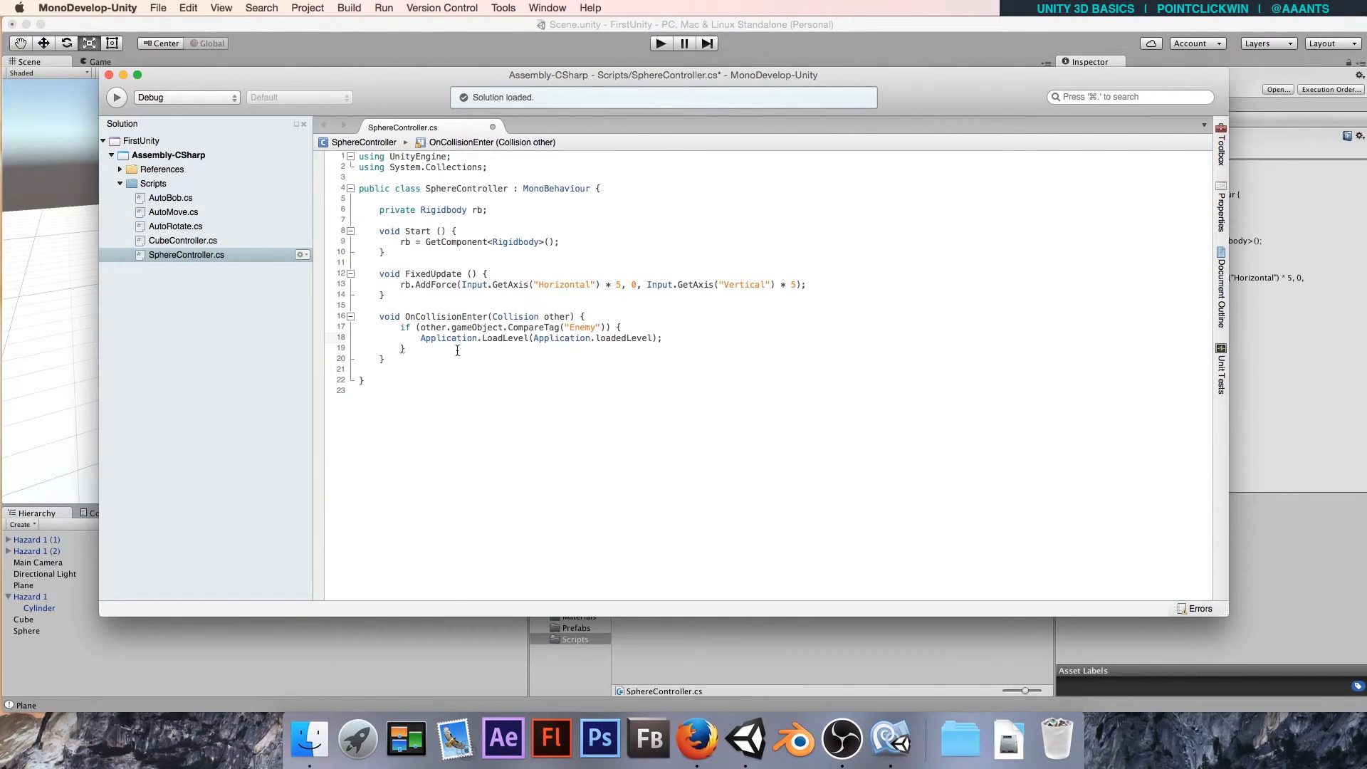
{"action": "key", "text": "super+s"}
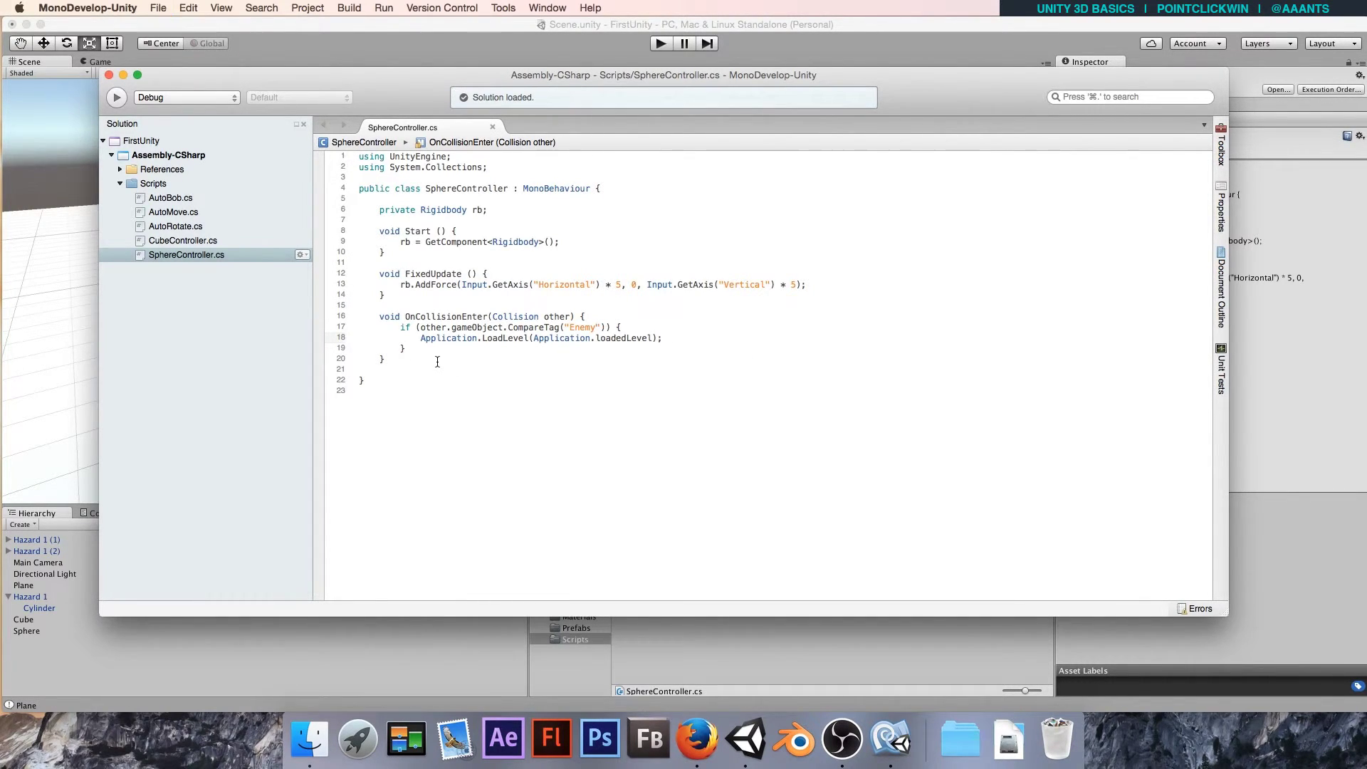
{"action": "left_click_drag", "start_coordinate": [455, 327], "coordinate": [622, 328]}
{"action": "left_click", "coordinate": [621, 328]}
{"action": "left_click_drag", "start_coordinate": [421, 338], "coordinate": [664, 338]}
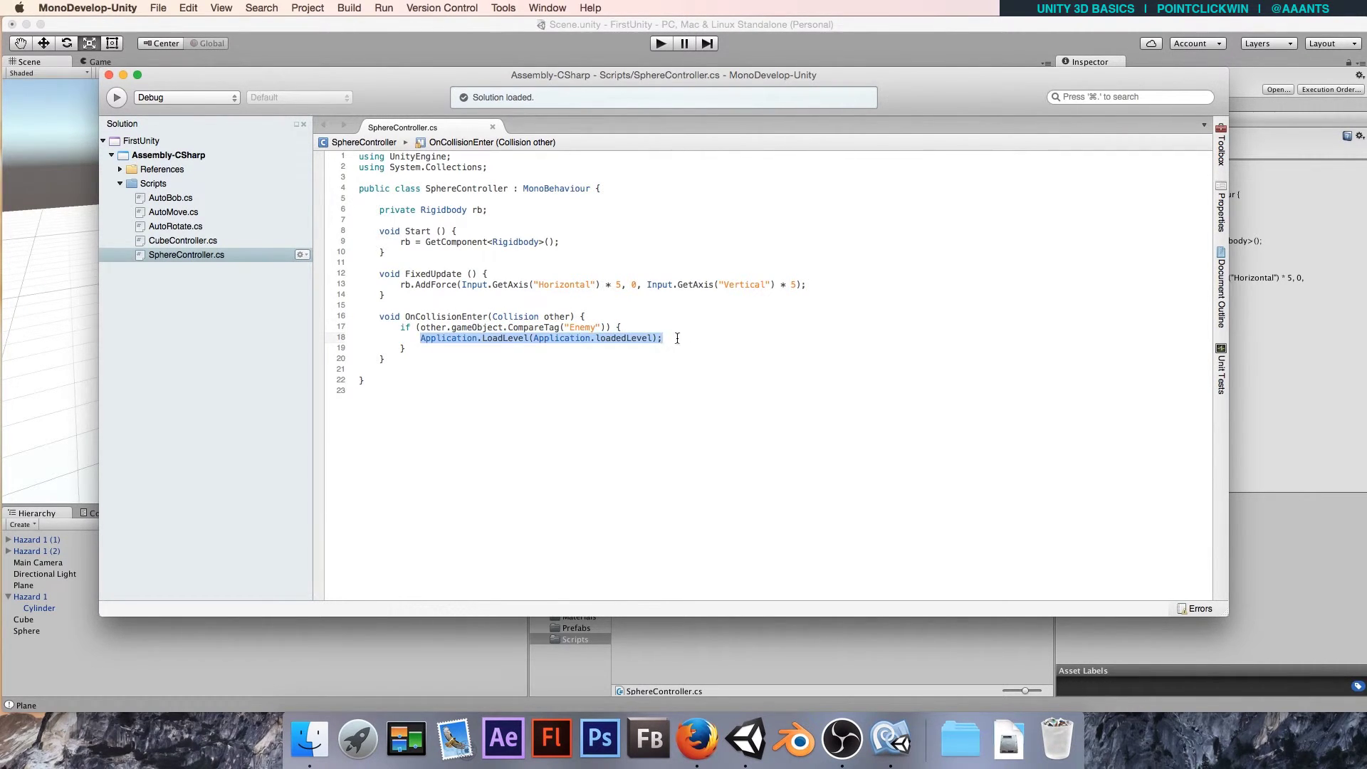
- Switch to Unity, play the scene and roll the sphere into the red hazards to test the level reload, and stop playback
{"action": "left_click", "coordinate": [504, 28]}
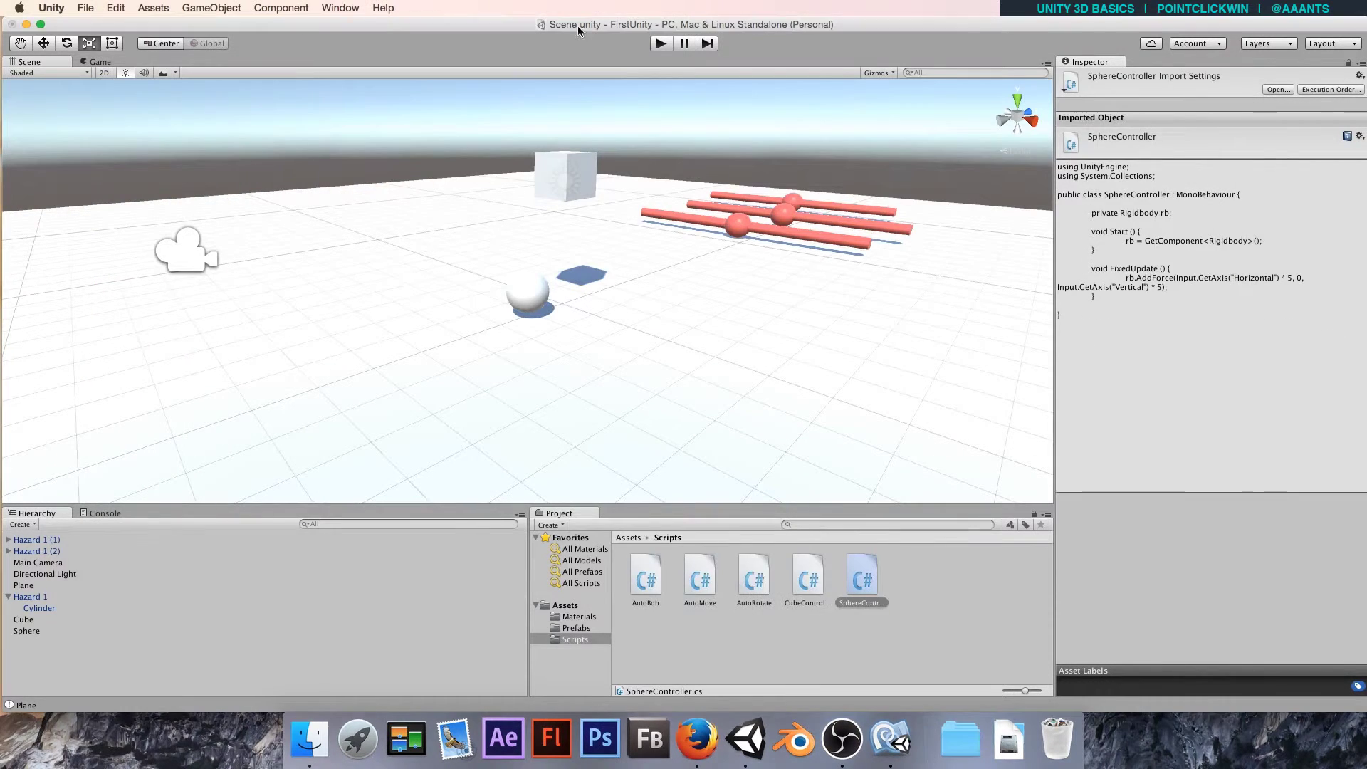
{"action": "left_click", "coordinate": [657, 43]}
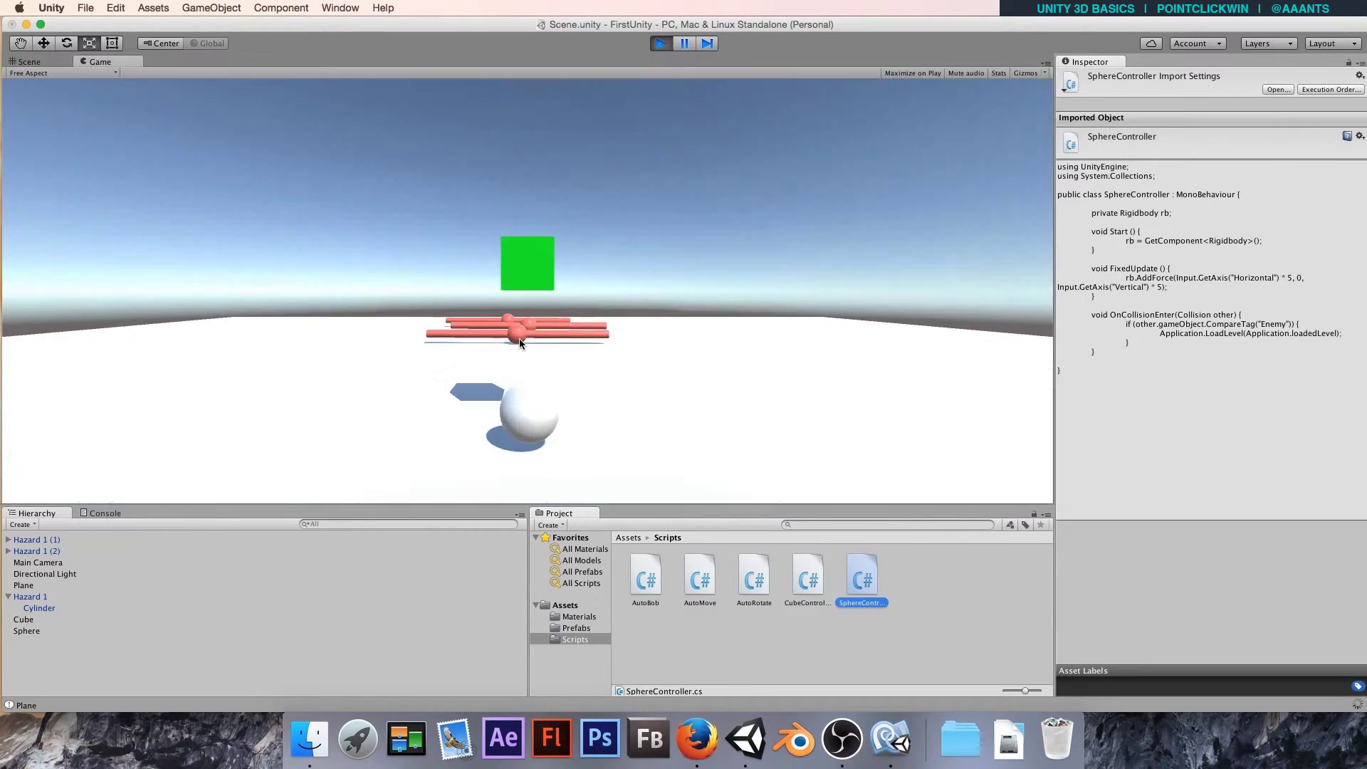
{"action": "key", "text": "Left"}
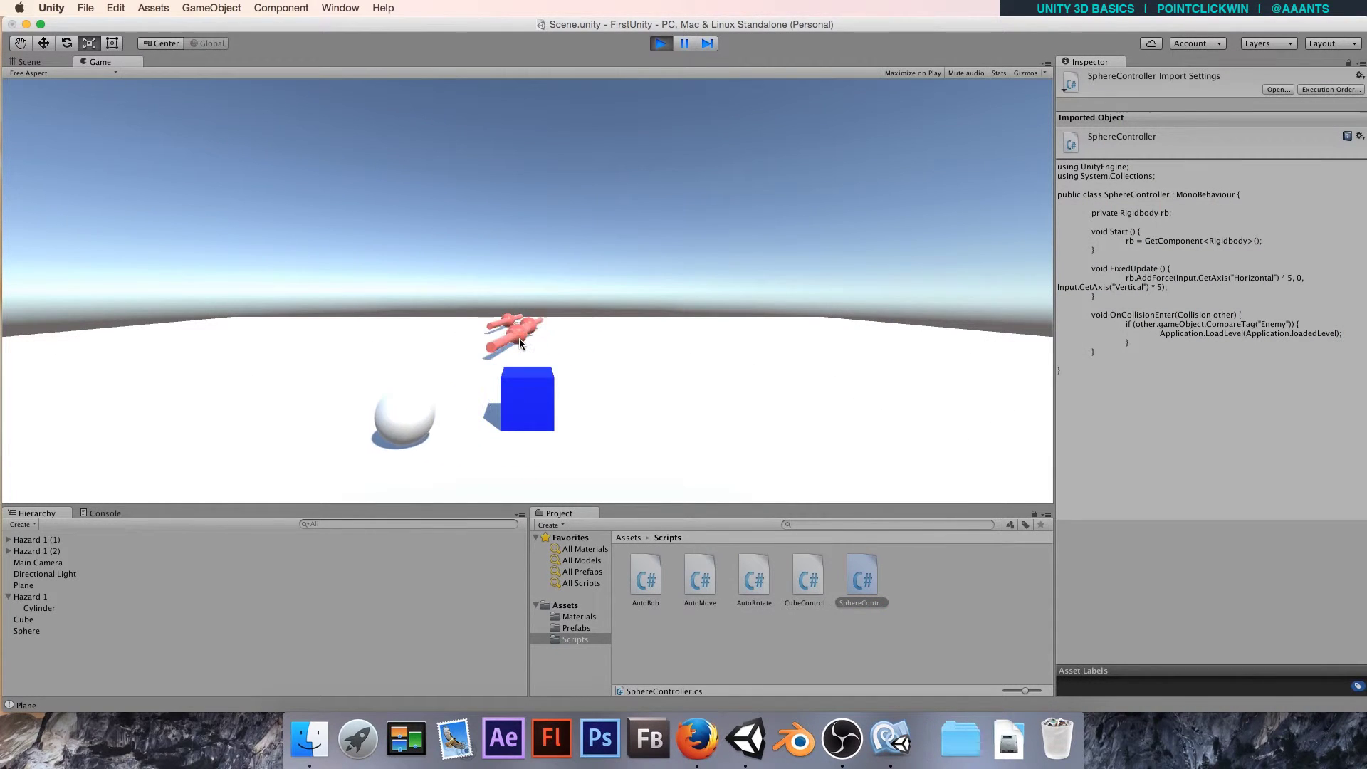
{"action": "key", "text": "Up"}
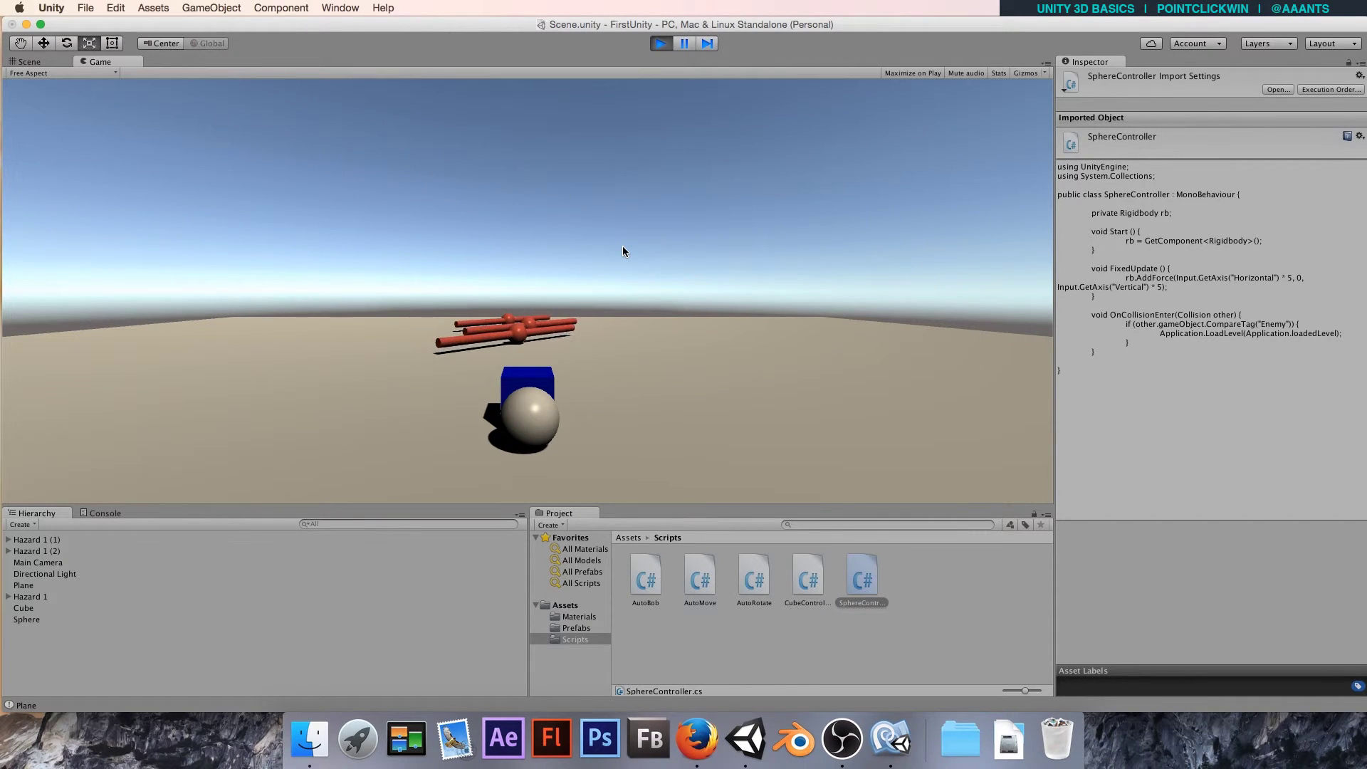
{"action": "key", "text": "Left"}
{"action": "key", "text": "Up"}
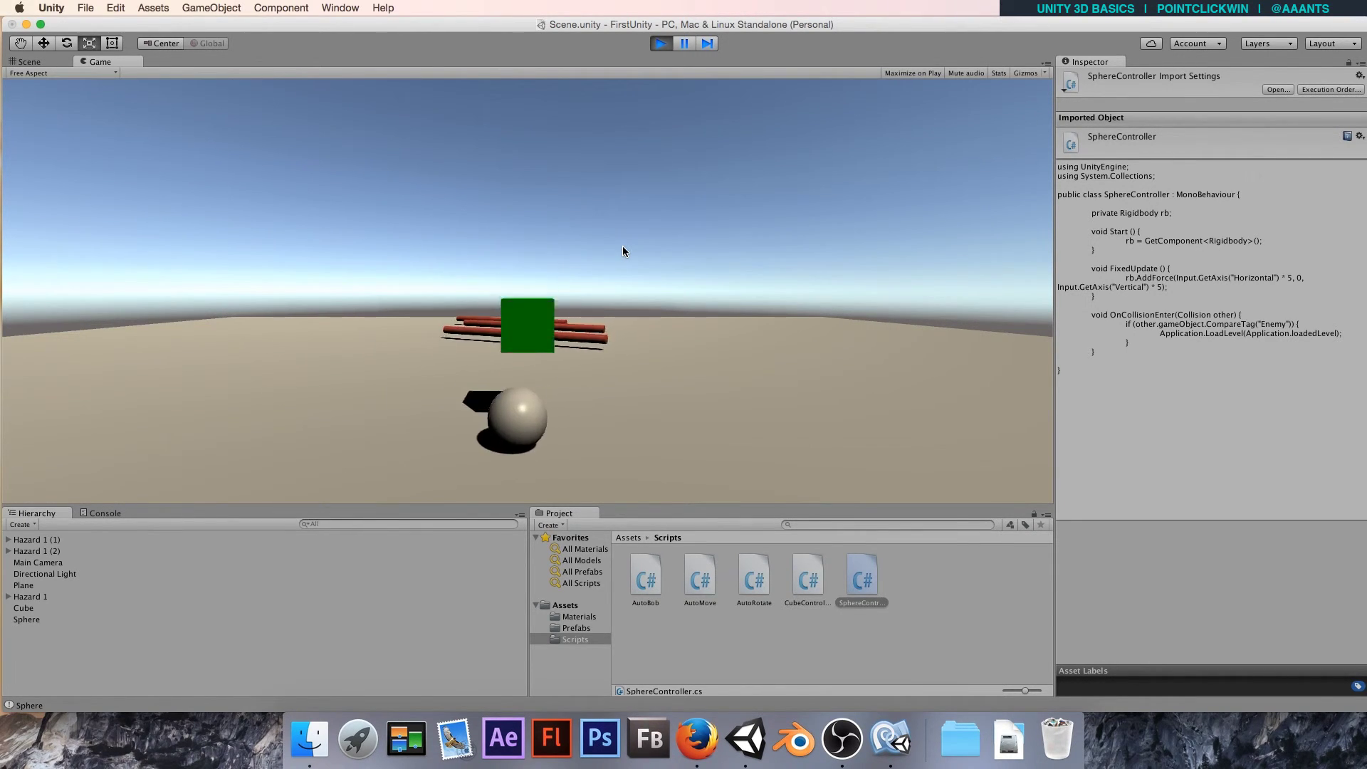
{"action": "left_click", "coordinate": [662, 44]}
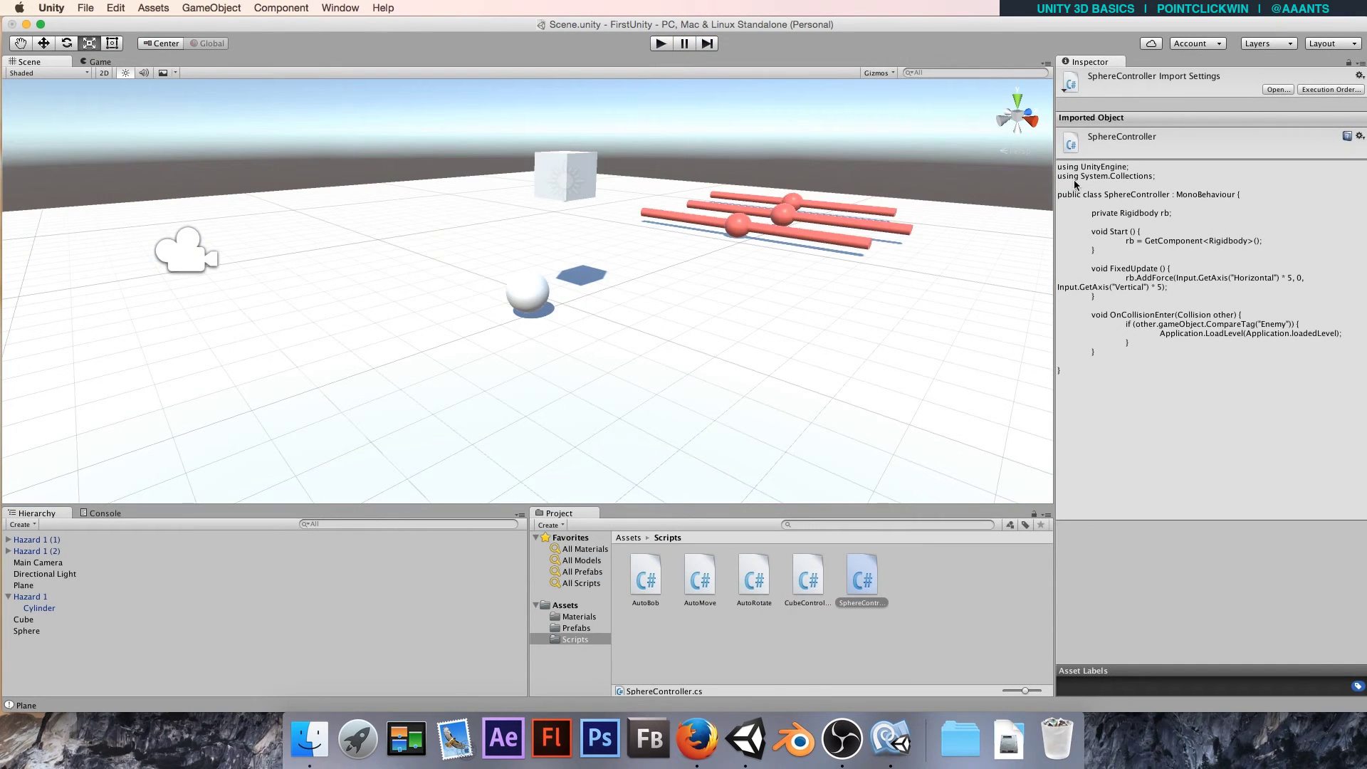
- Inspect the middle and front hazards' settings, and briefly run the scene again before stopping it
{"action": "left_click", "coordinate": [782, 218]}
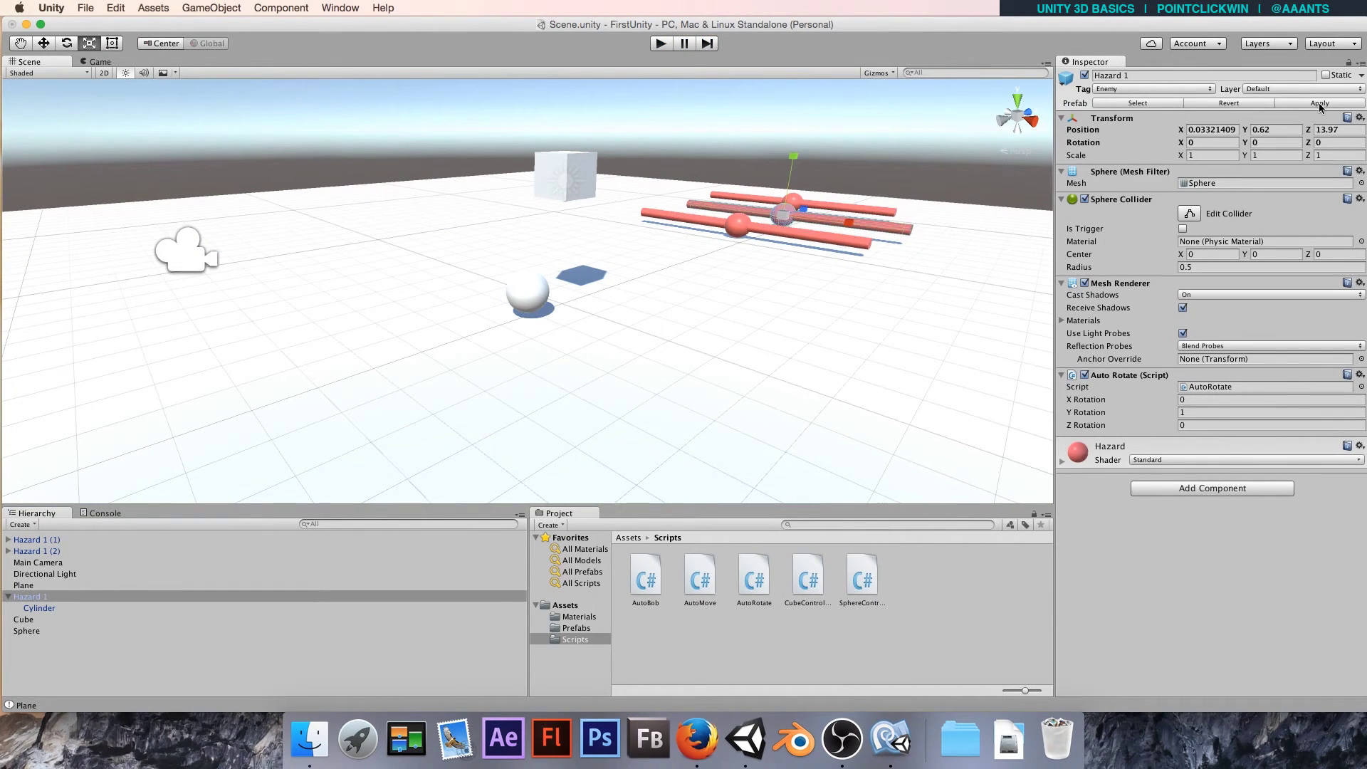
{"action": "left_click", "coordinate": [740, 227]}
{"action": "left_click", "coordinate": [660, 43]}
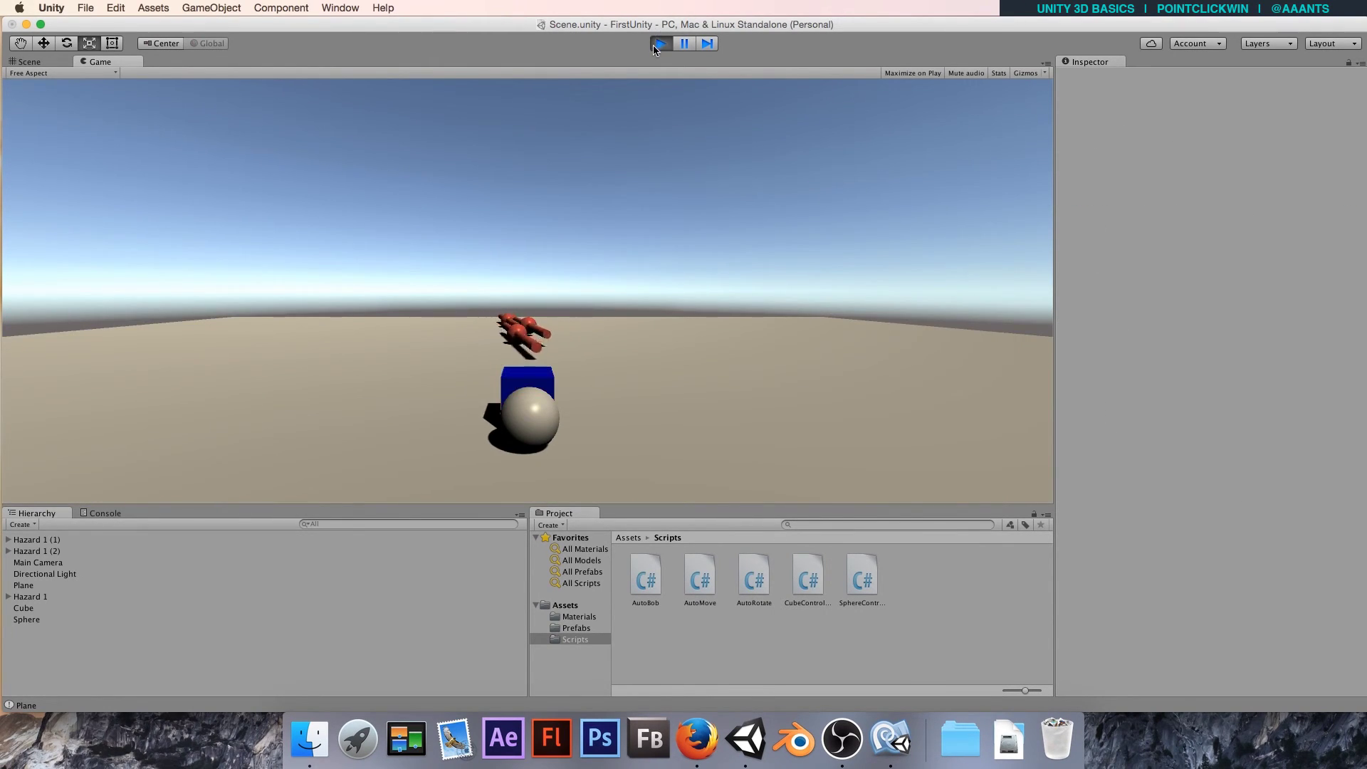
{"action": "left_click", "coordinate": [656, 45]}
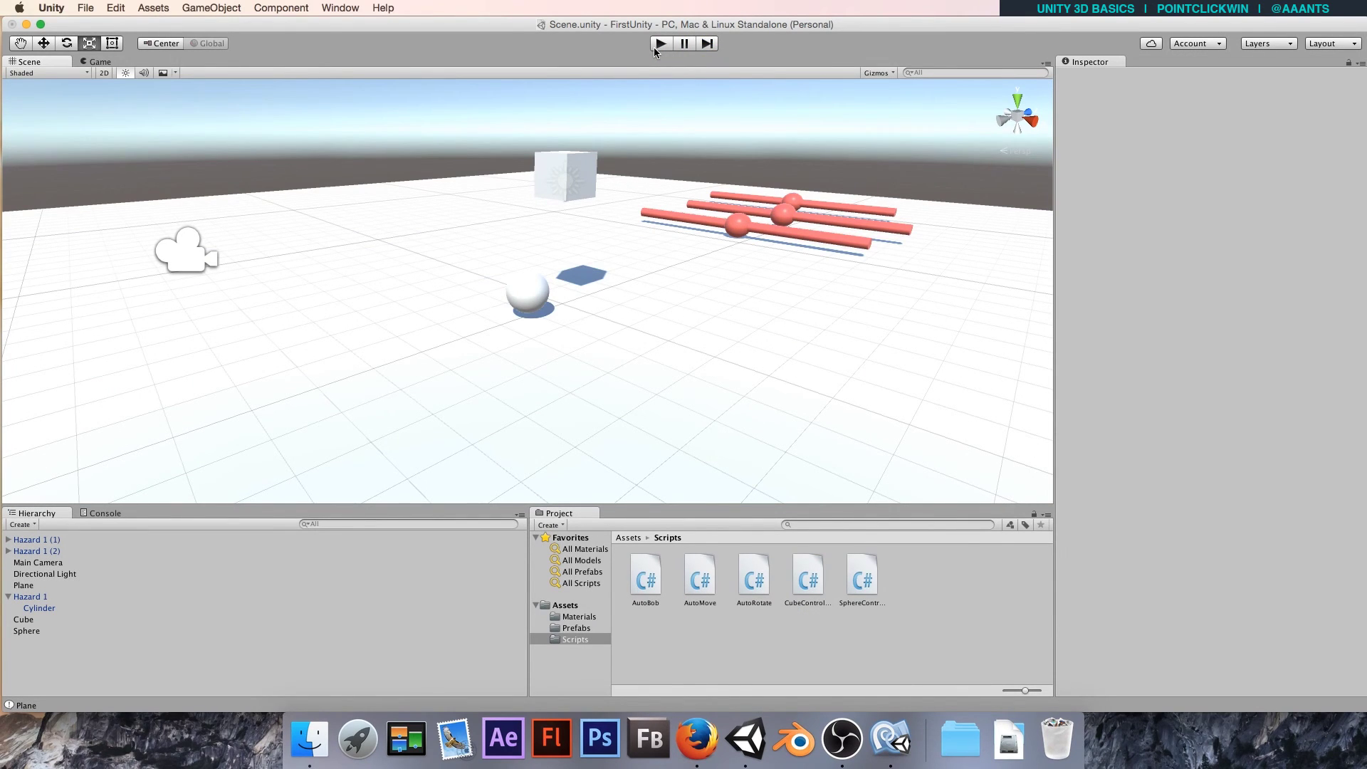